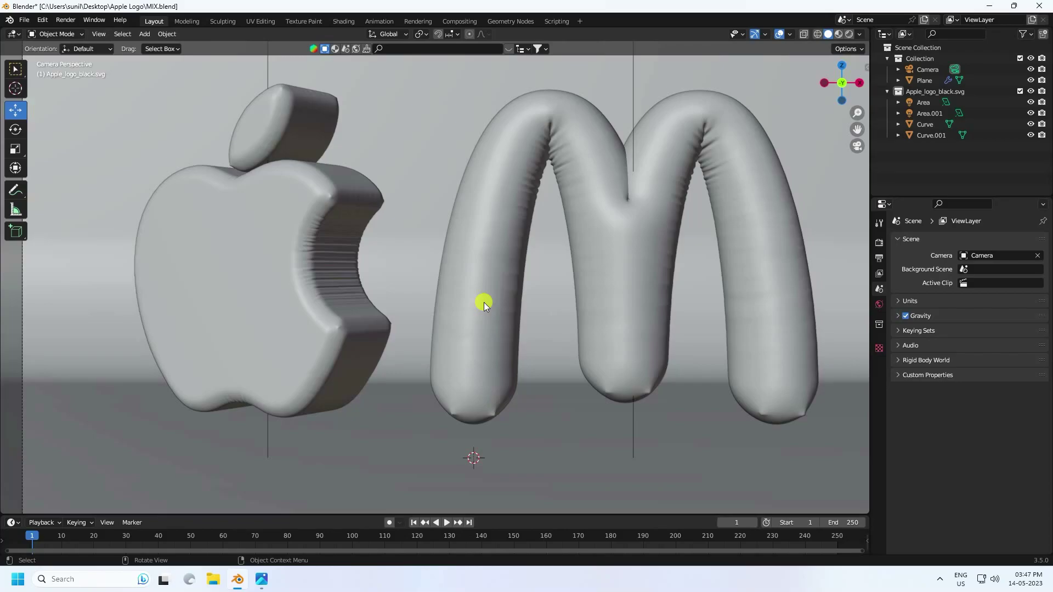
Orbit and zoom around the inflated Apple logo and M to inspect them from several angles
scroll(483, 301, up, 6)
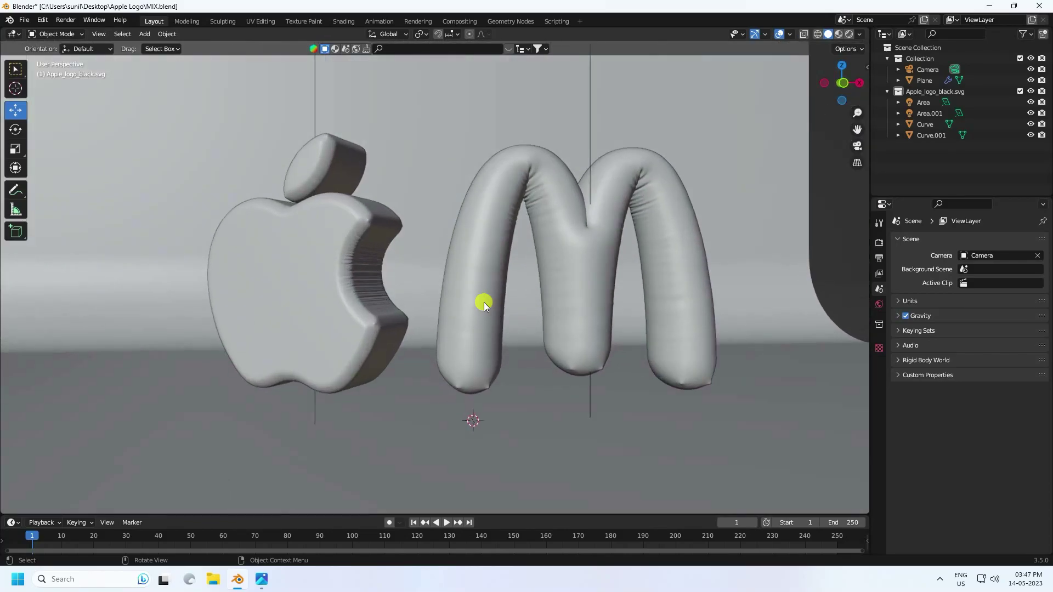
scroll(483, 301, down, 6)
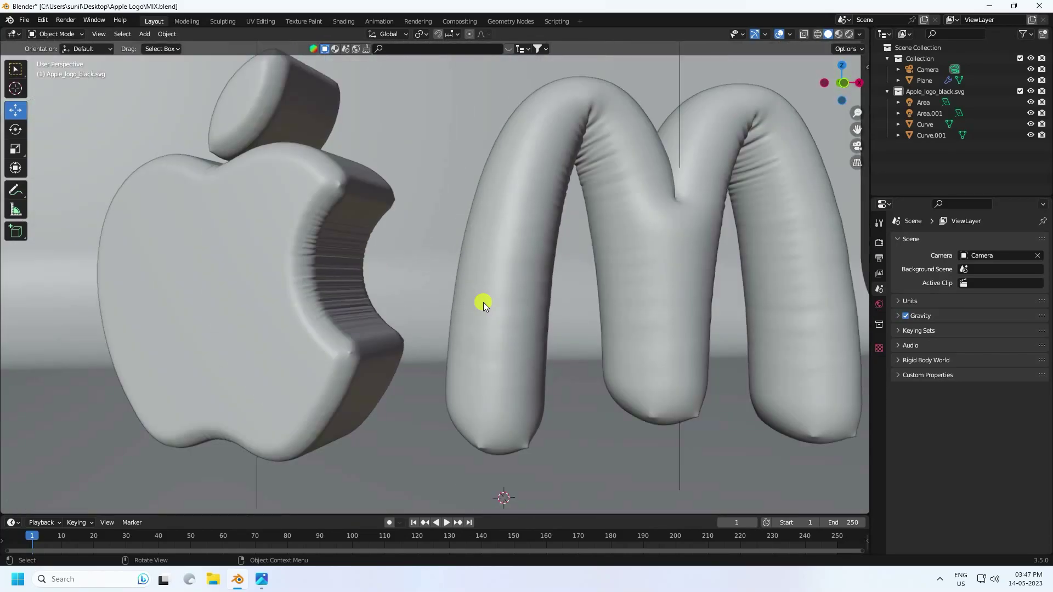
middle_drag(482, 301, 505, 305)
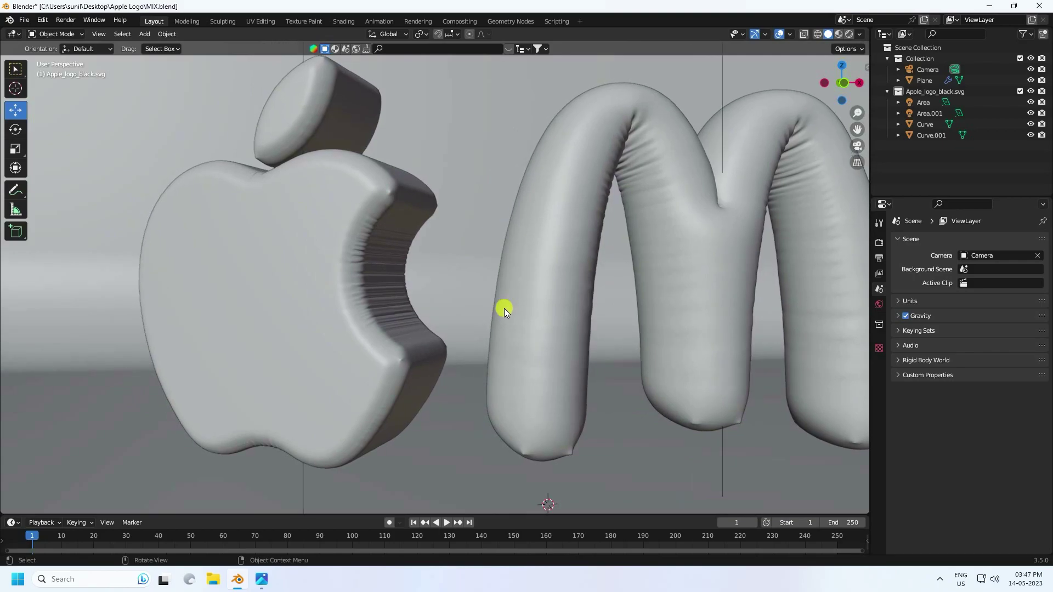
middle_drag(509, 302, 478, 308)
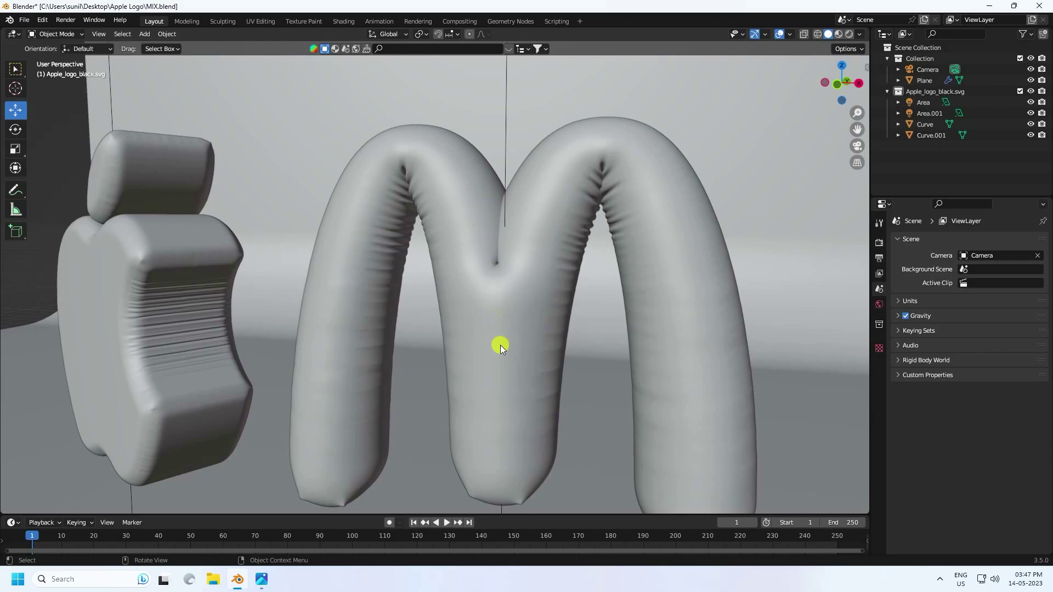
middle_drag(601, 221, 636, 238)
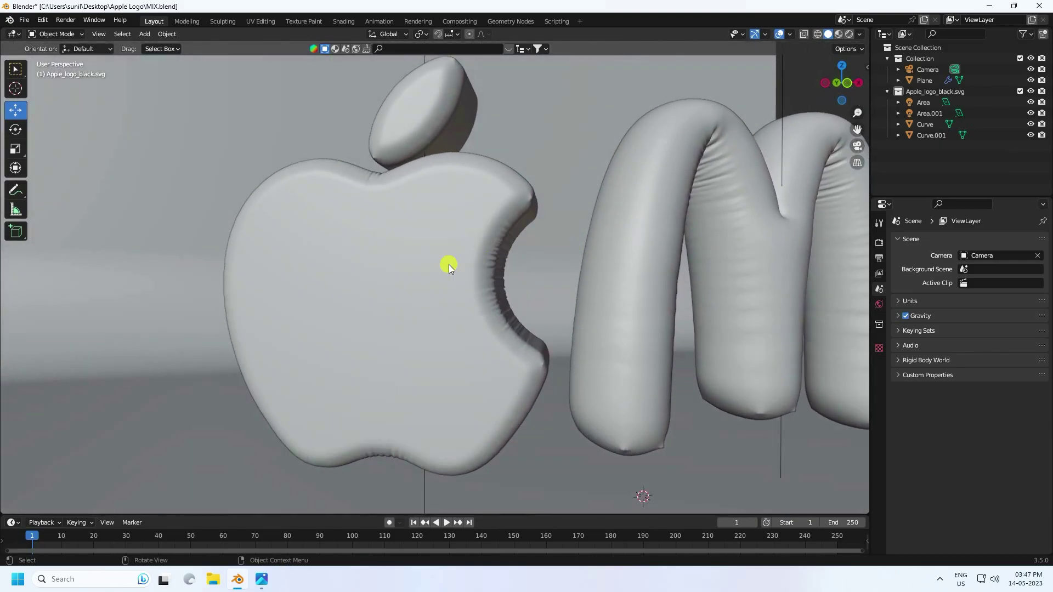
mouse_move(548, 252)
middle_down()
mouse_move(413, 254)
mouse_move(559, 251)
middle_up()
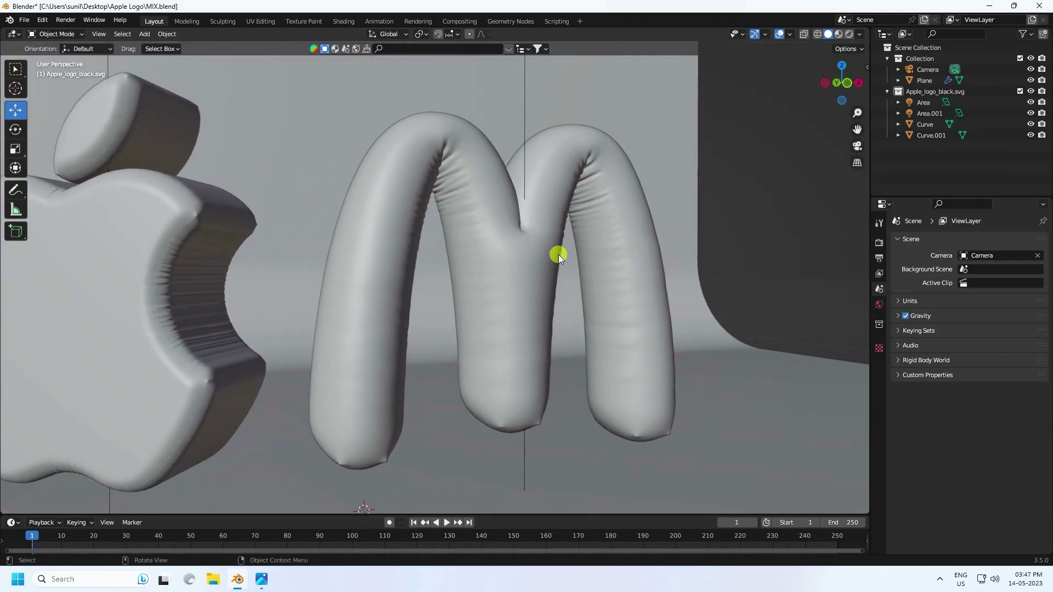
scroll(503, 235, up, 4)
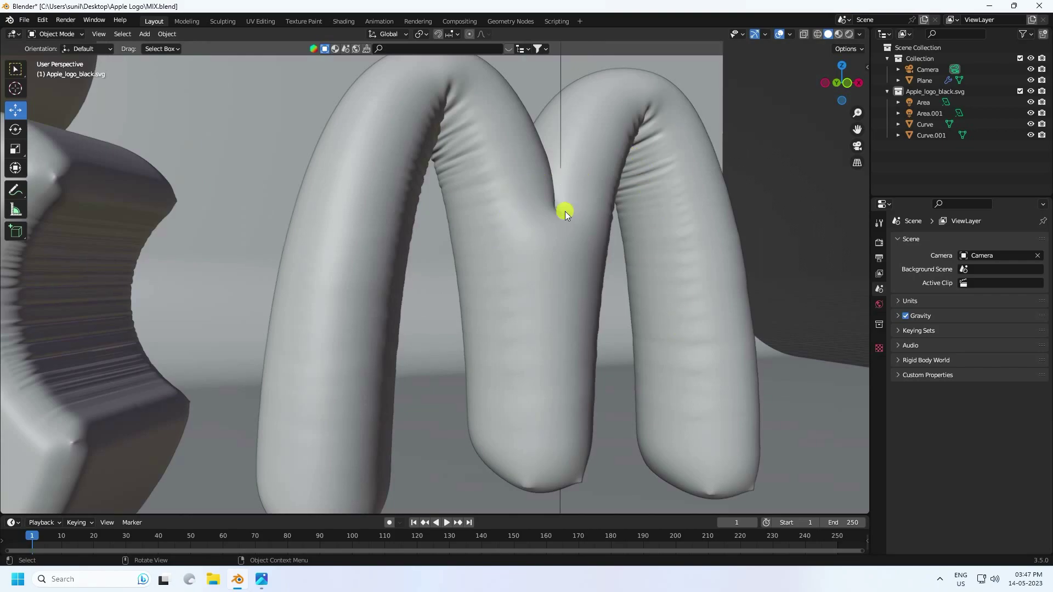
scroll(334, 271, down, 5)
middle_drag(334, 270, 327, 541)
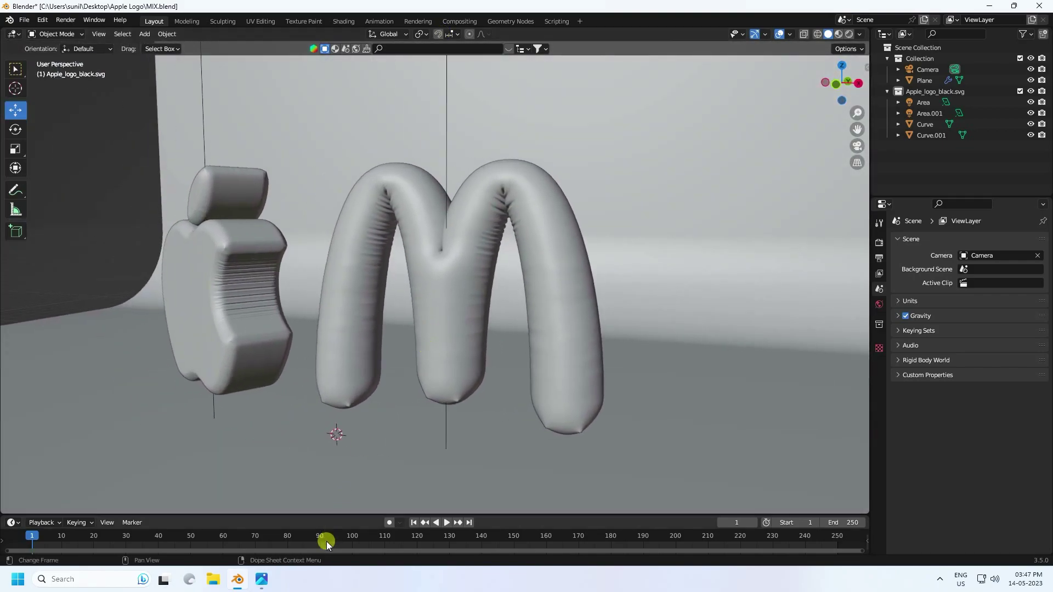
Compare the scene against the finished reference image in Photos
click(261, 579)
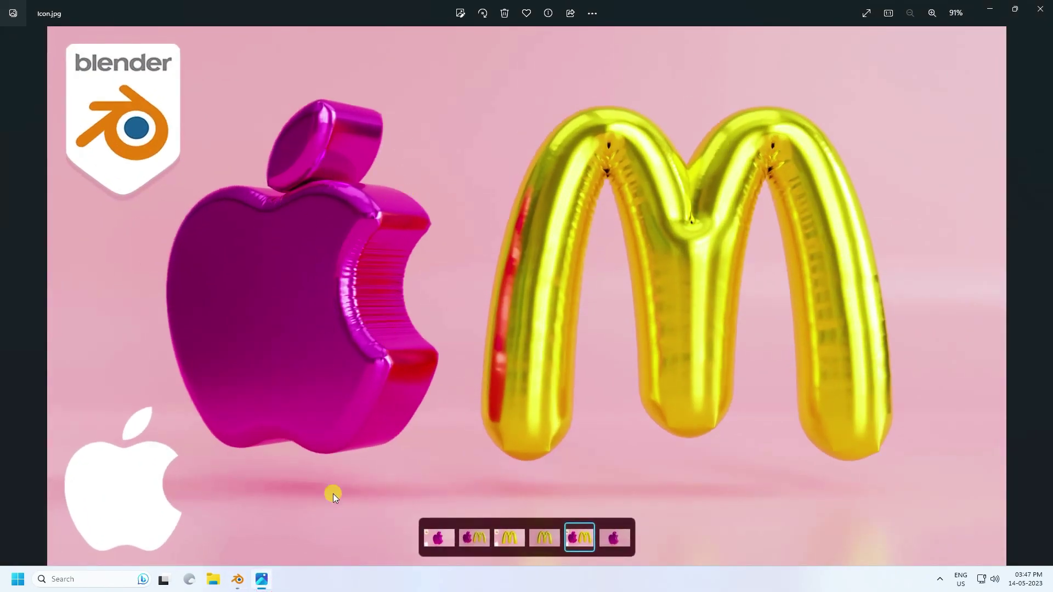
click(238, 579)
scroll(393, 263, up, 2)
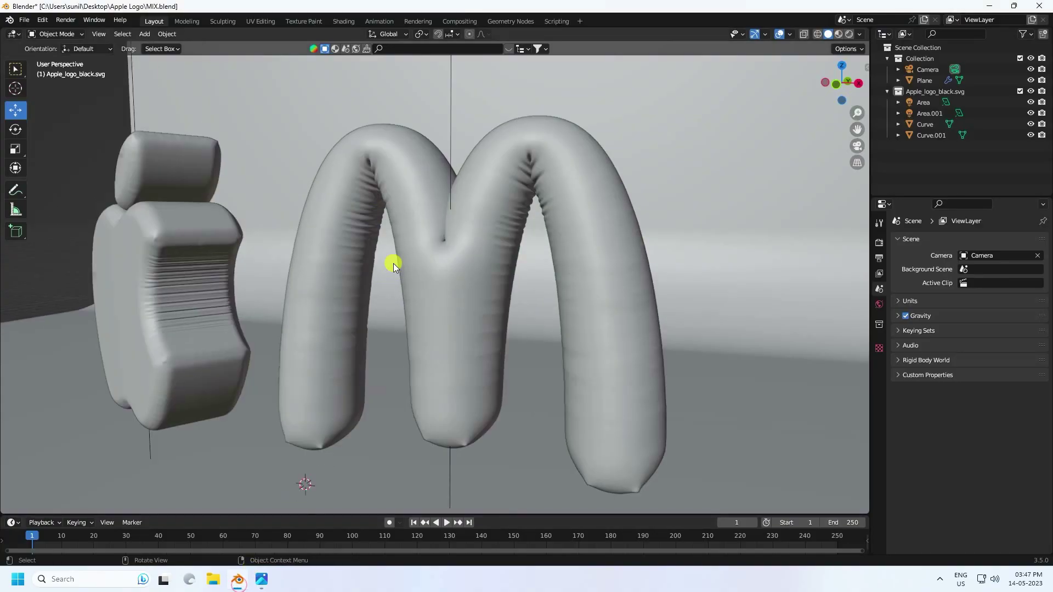
Orbit the logos and show them in Material Preview with magenta and gold materials
middle_drag(369, 278, 433, 299)
scroll(318, 292, up, 1)
middle_drag(318, 291, 334, 258)
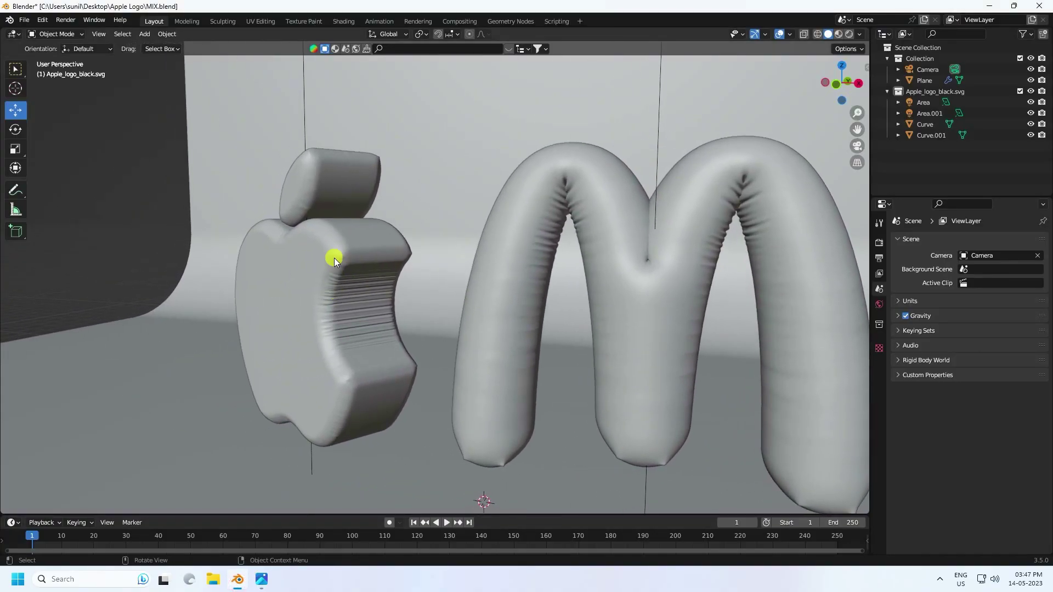
scroll(345, 321, up, 2)
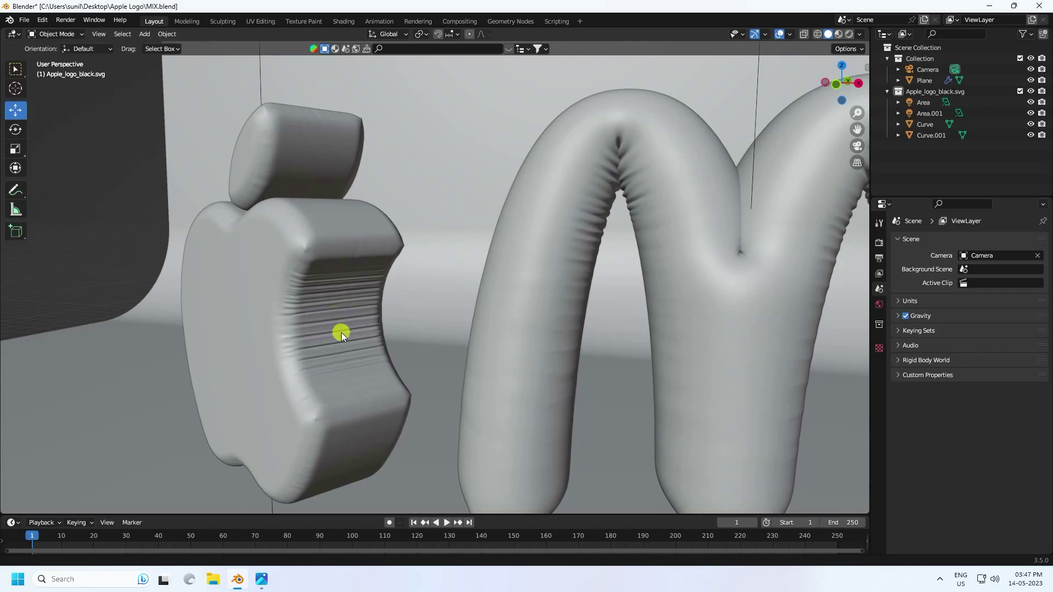
middle_drag(341, 332, 395, 307)
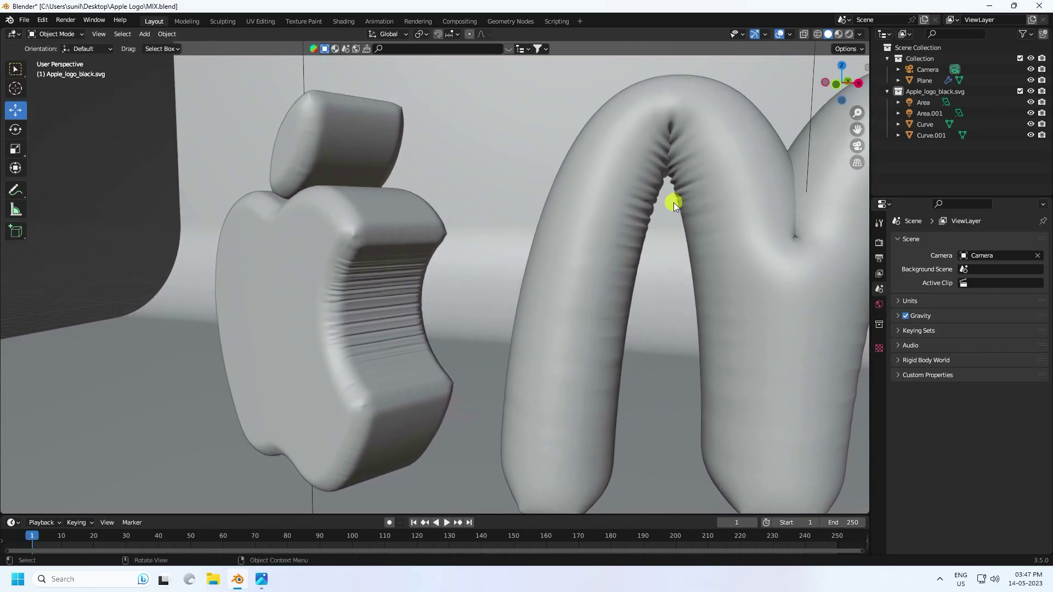
click(839, 34)
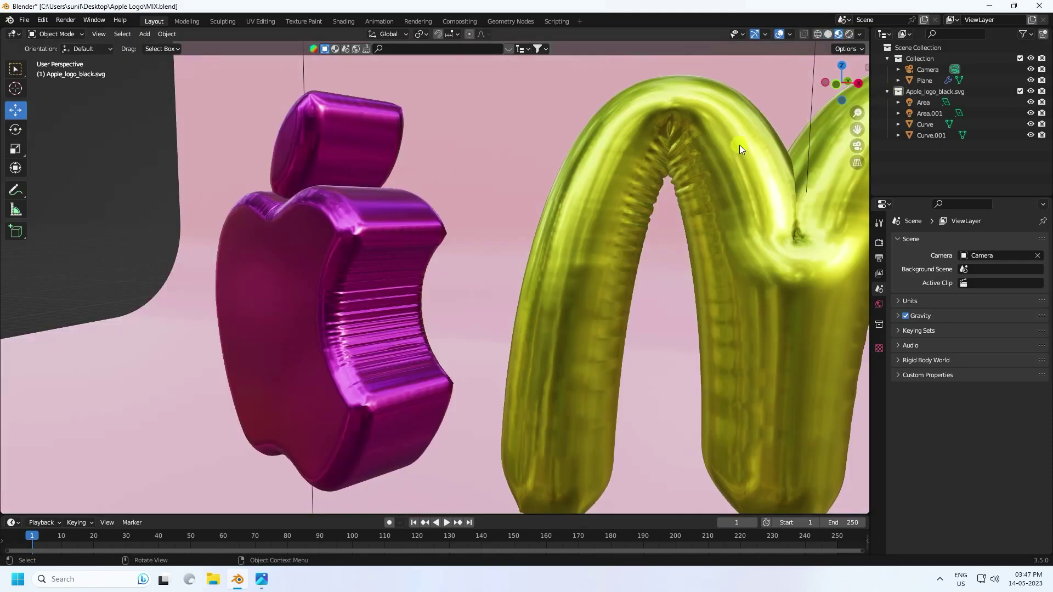
View the scene through the camera in Rendered shading, showing glossy magenta apple and gold M
key(KP_0)
scroll(426, 277, down, 1)
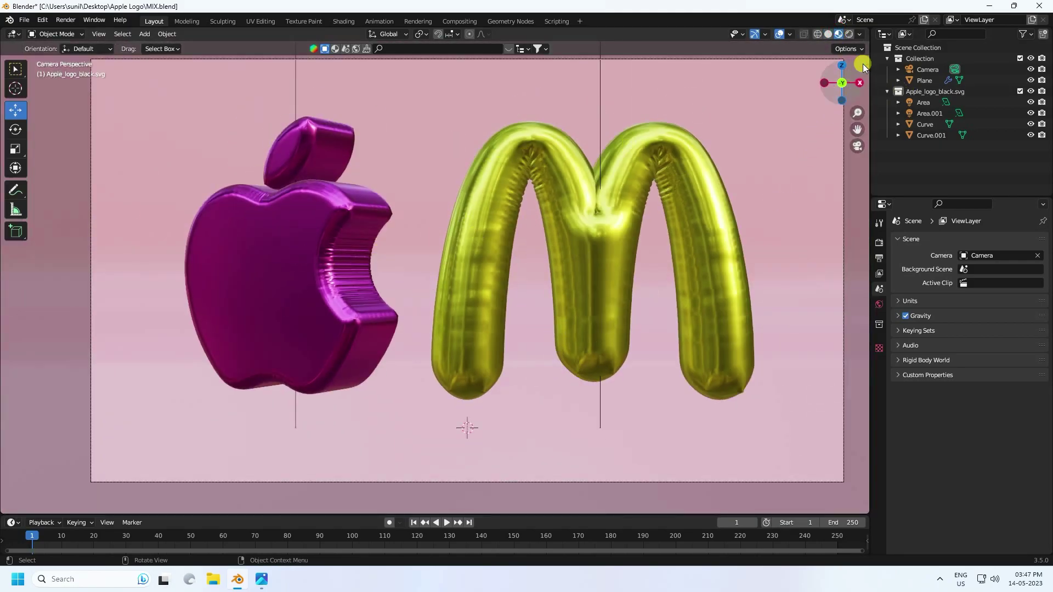
click(847, 34)
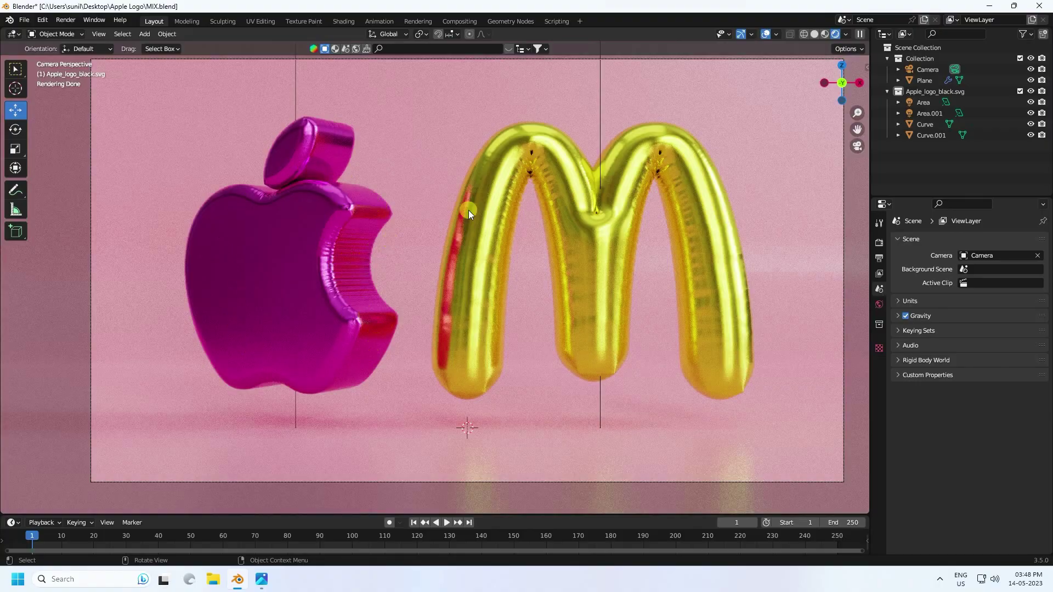
Return to Solid shading and start a new General file without saving, deleting the default camera, cube and light
click(812, 34)
click(24, 20)
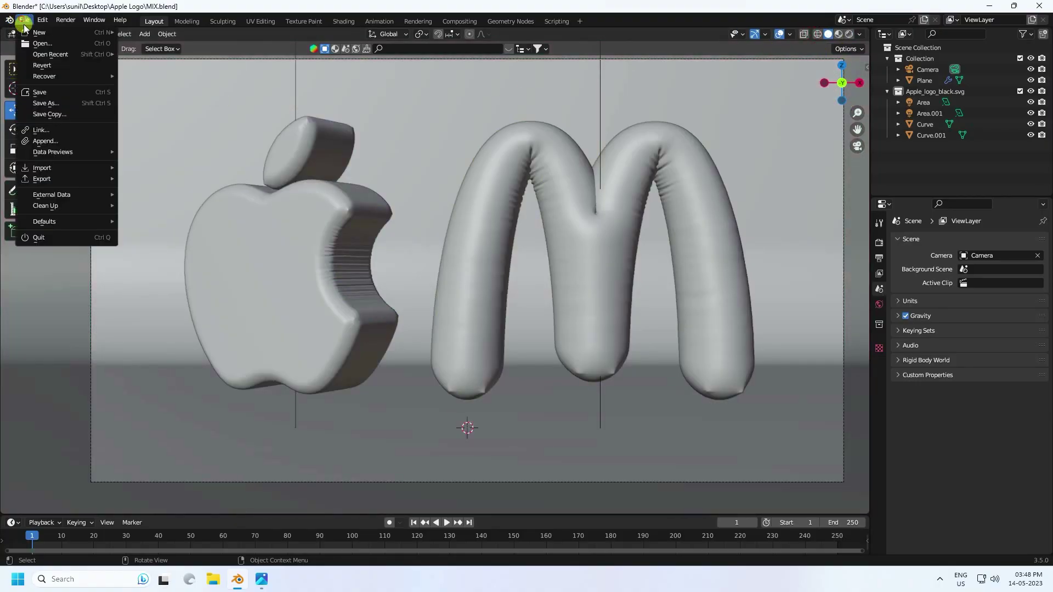
click(202, 36)
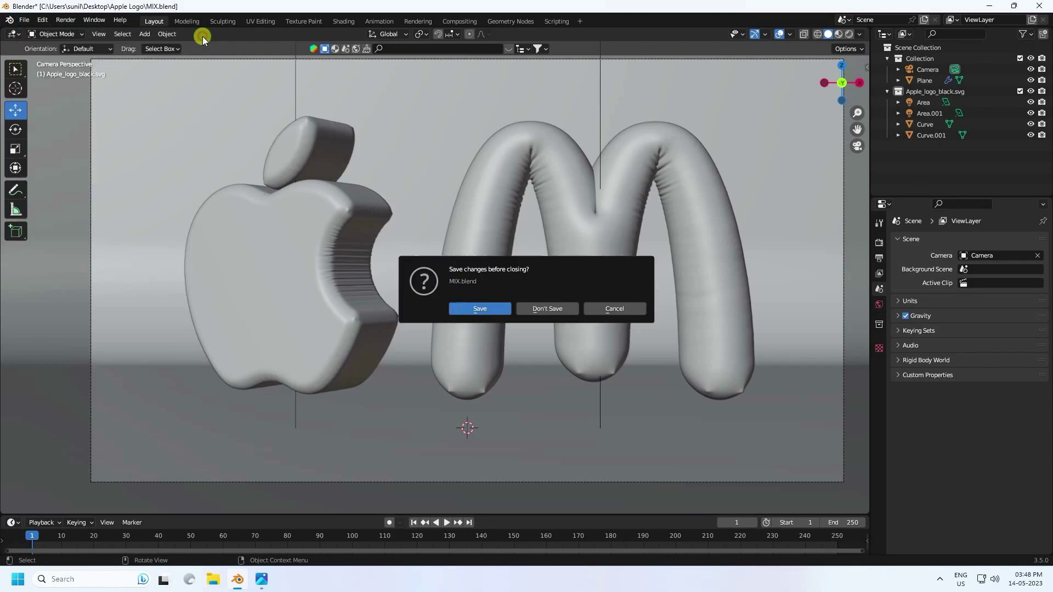
click(547, 309)
drag(180, 183, 677, 411)
key(Delete)
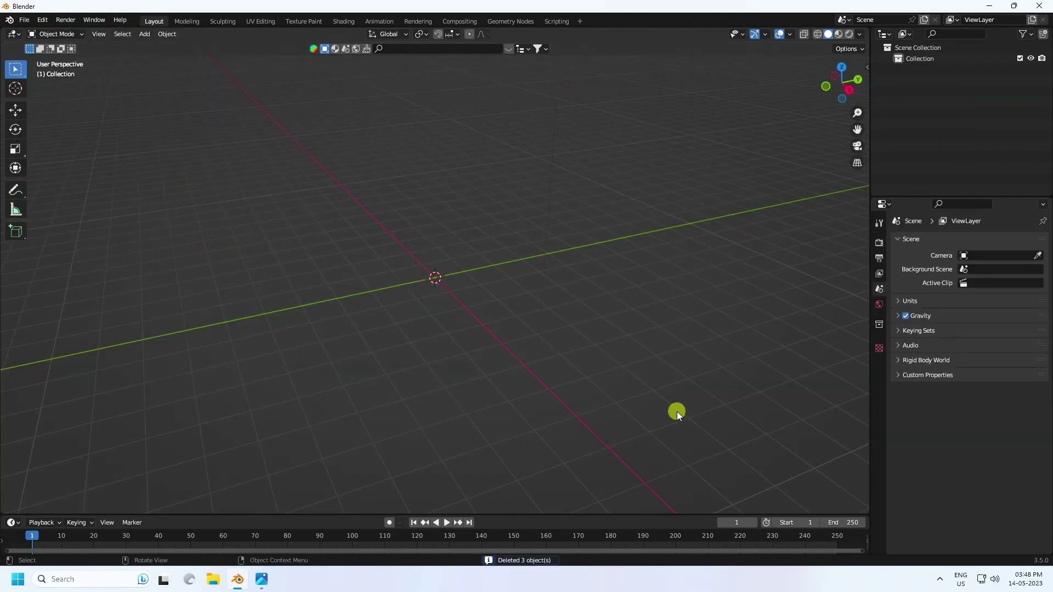
Import an SVG, choosing Apple_logo_black.svg from the Desktop's Apple Logo folder
click(25, 23)
mouse_move(66, 168)
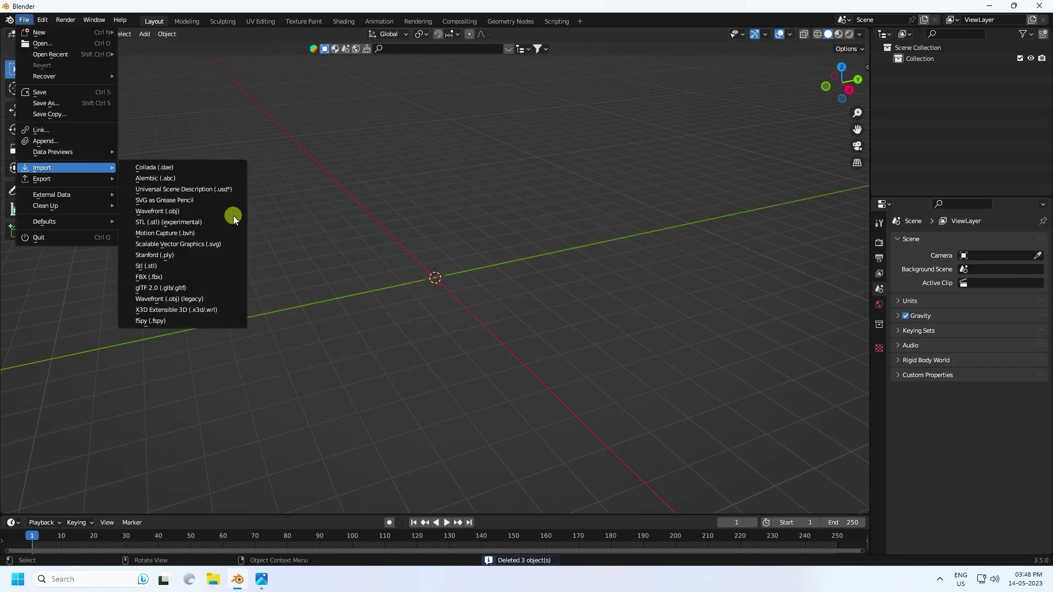
click(229, 246)
click(213, 242)
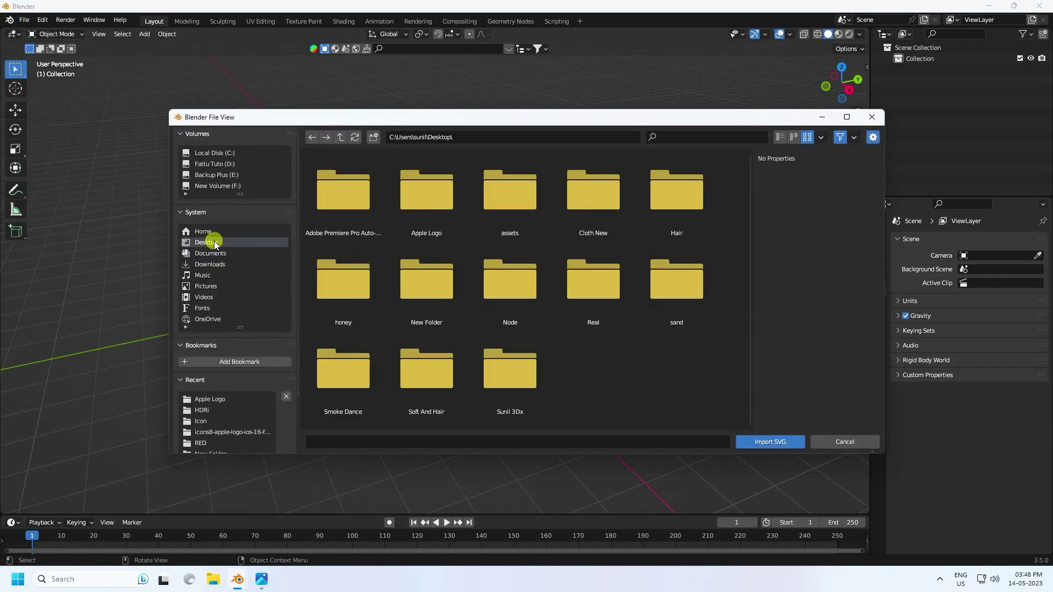
double_click(413, 190)
click(430, 204)
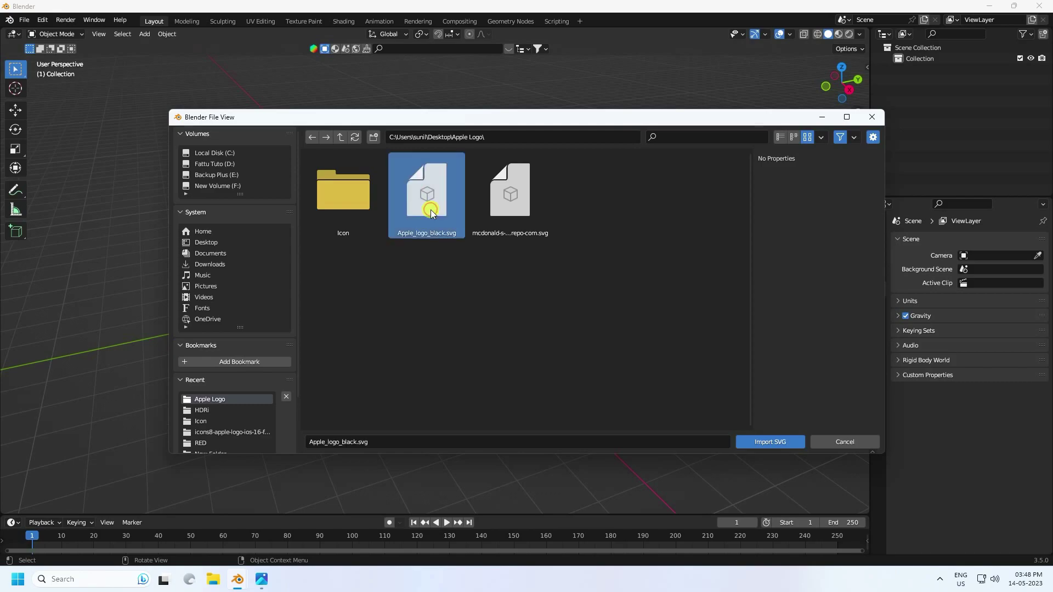
Import the Apple_logo_black.svg curve and scale it up about 5.15 times
click(769, 442)
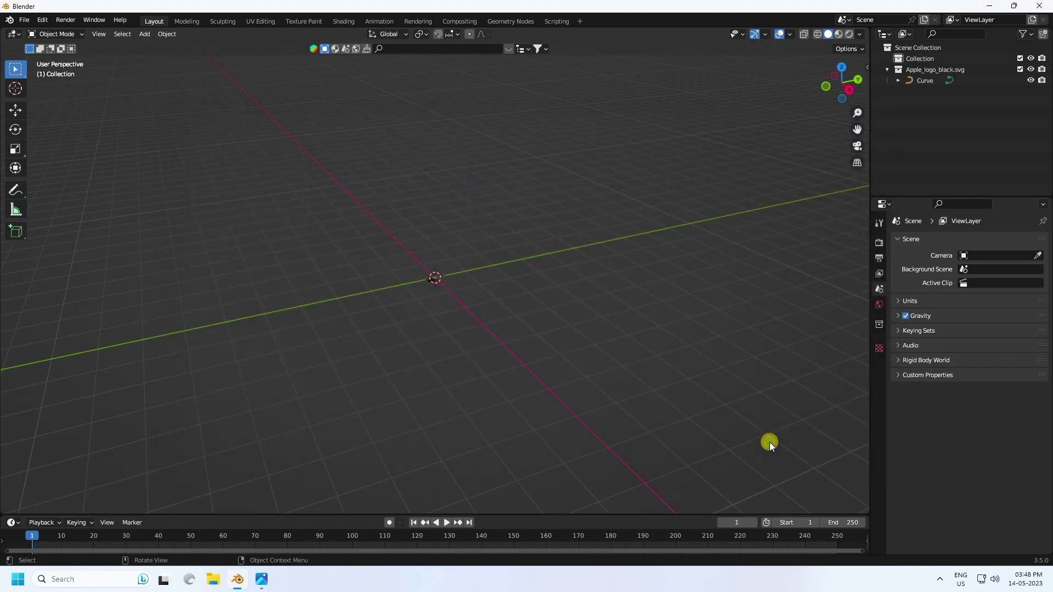
key(a)
key(s)
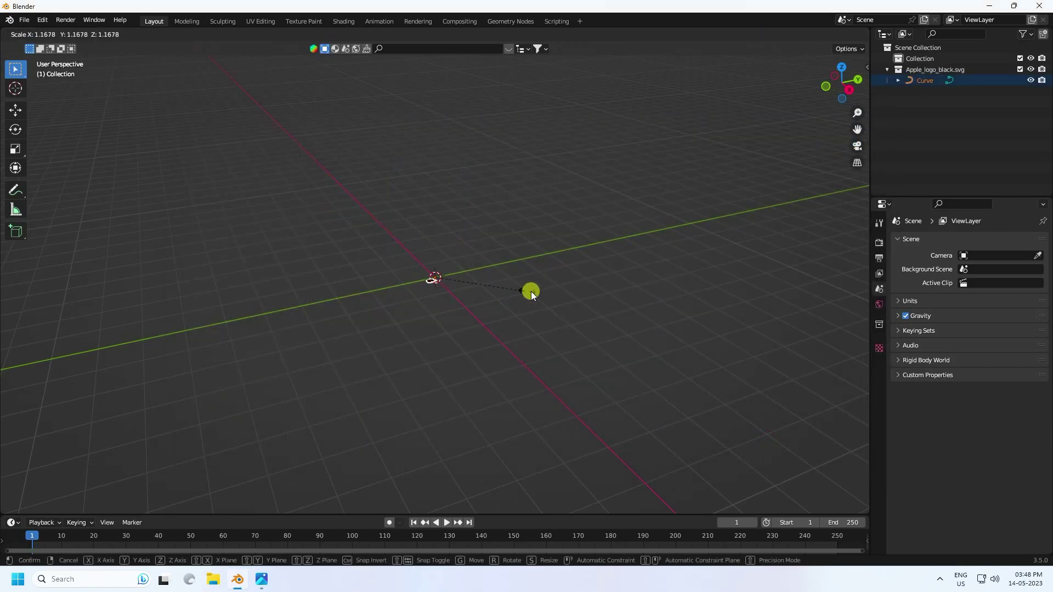
click(715, 291)
scroll(515, 309, up, 8)
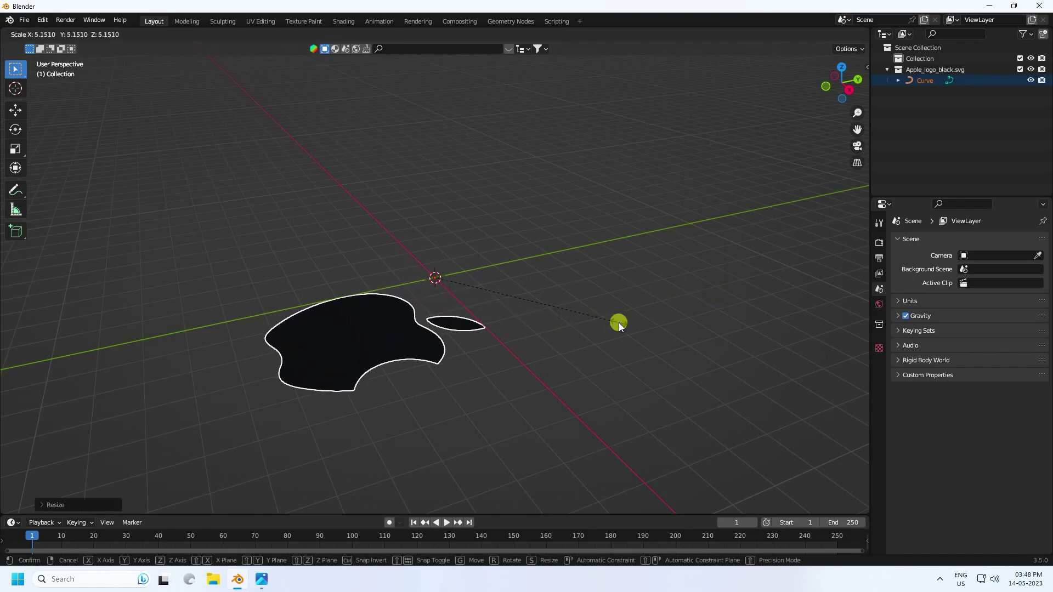
middle_drag(390, 401, 473, 410)
click(213, 579)
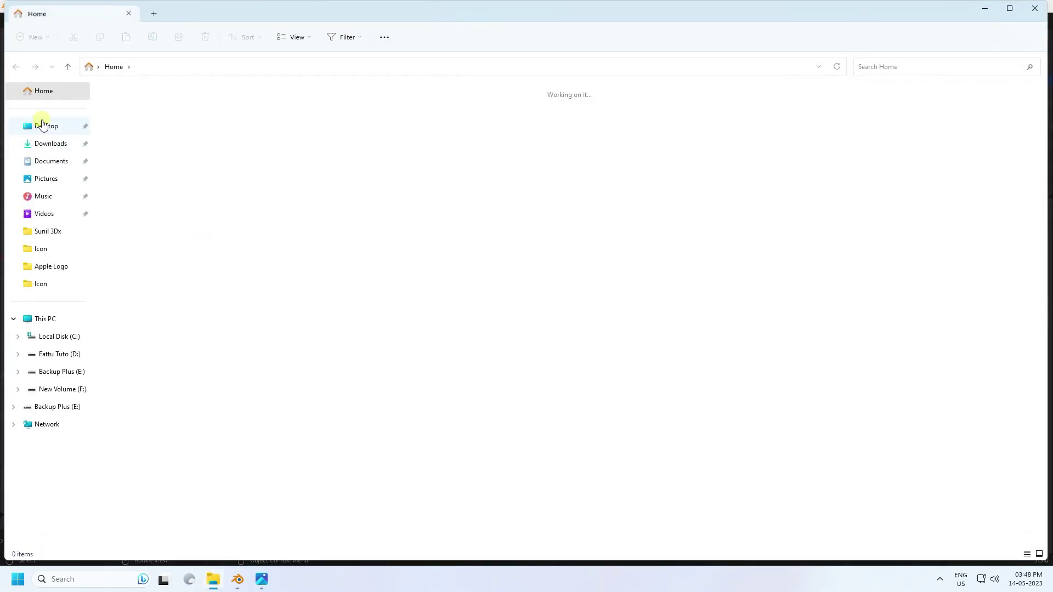
Preview Apple_logo_black.svg from Desktop > Apple Logo in Edge and check its file path
click(43, 124)
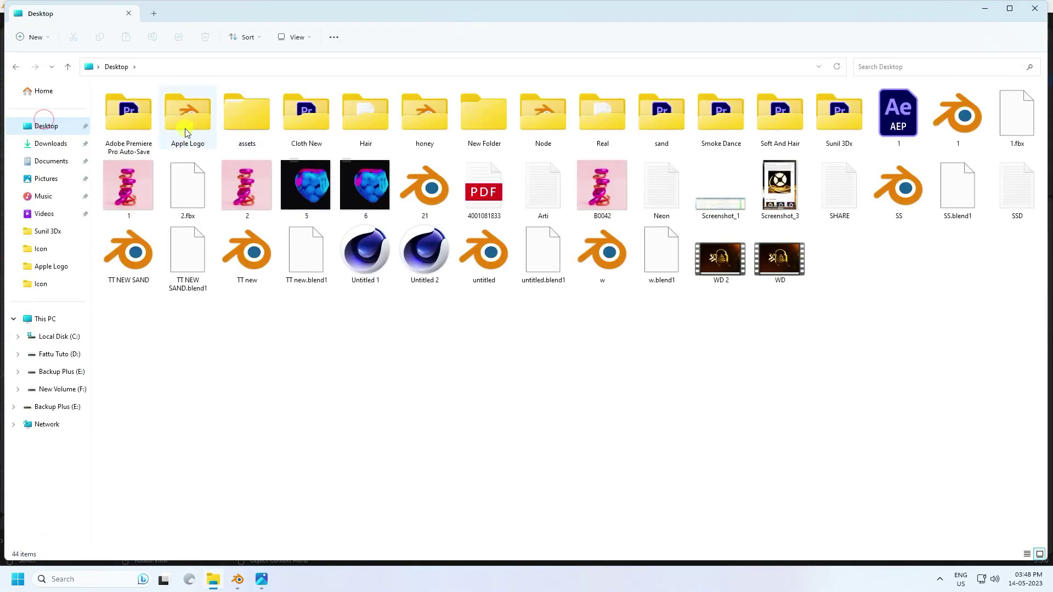
double_click(186, 121)
click(185, 128)
double_click(424, 114)
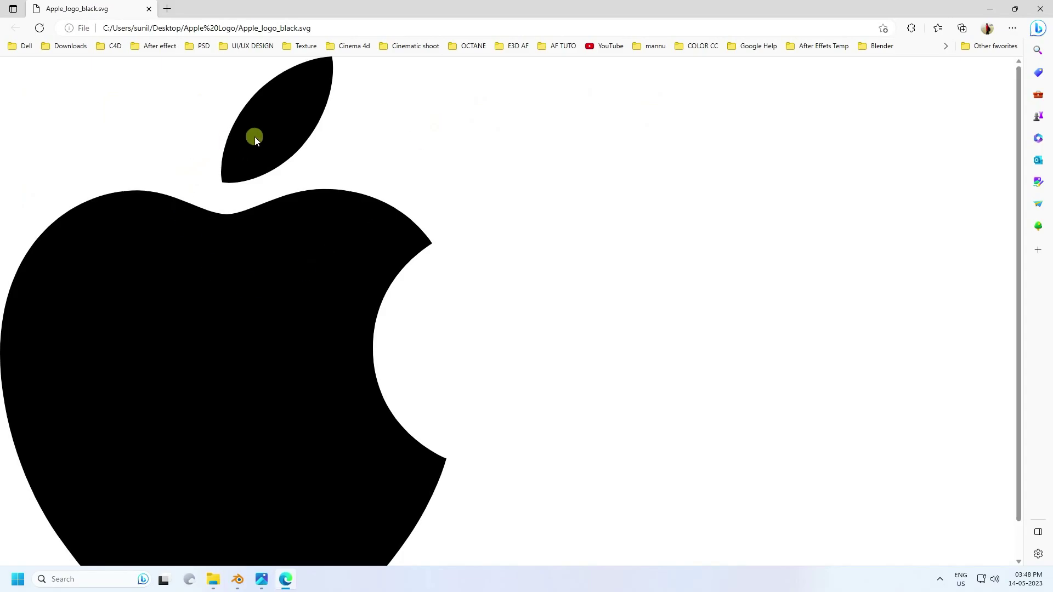
double_click(302, 28)
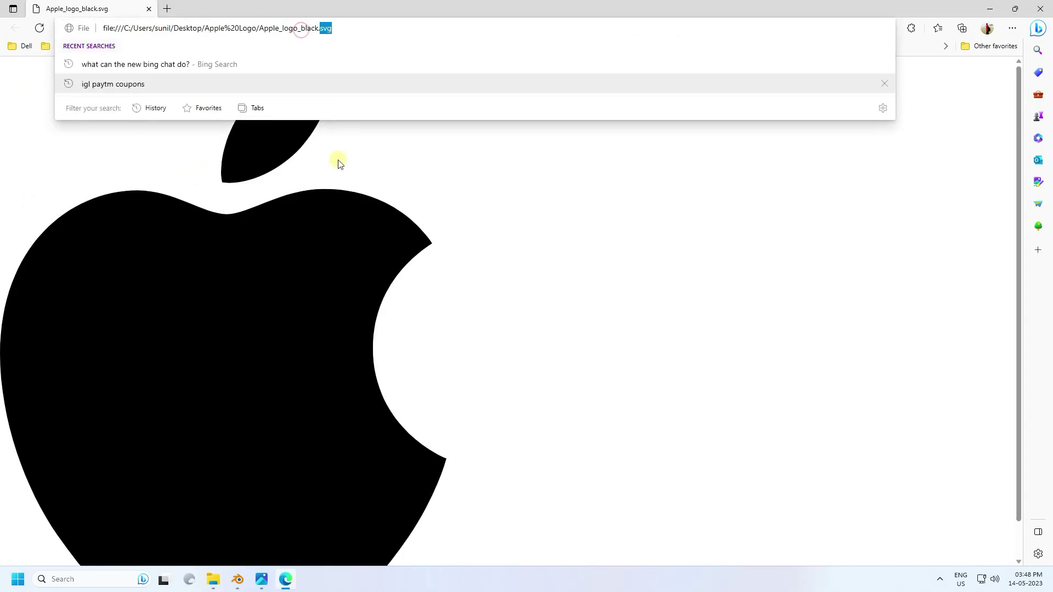
click(397, 213)
Preview the McDonald's M logo SVG in Edge, then close the browser
click(1040, 8)
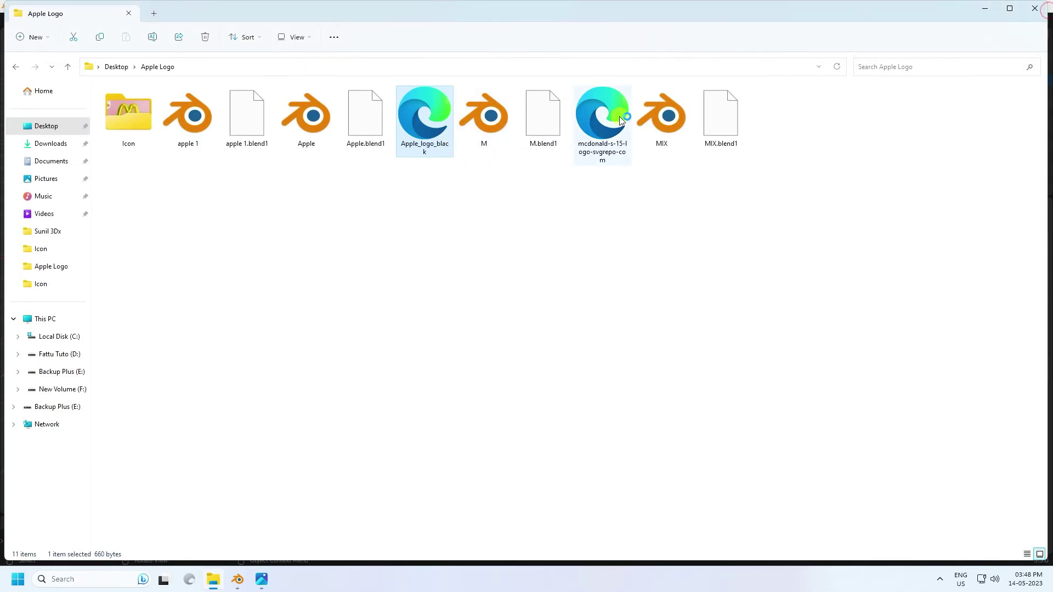
double_click(619, 116)
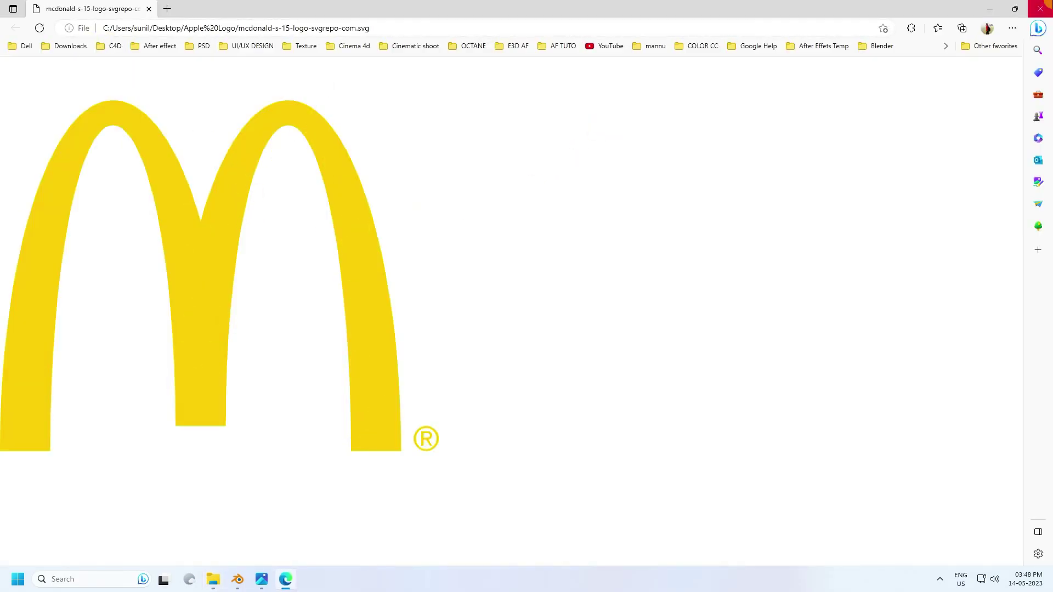
click(1040, 9)
Rotate the Apple logo curve exactly 90° around the X axis so it stands upright
key(alt+Tab)
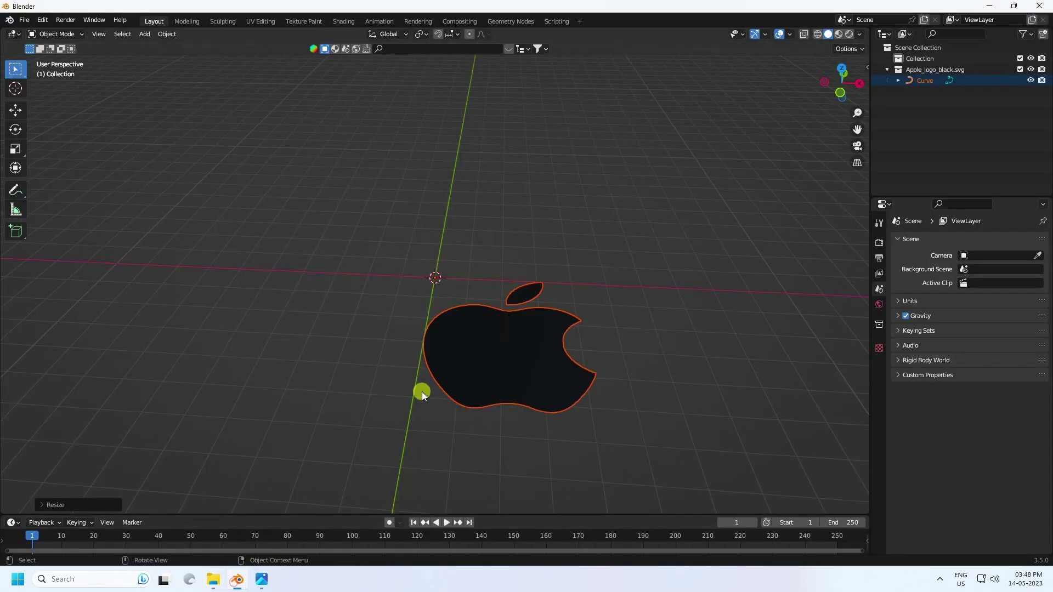
scroll(527, 342, up, 3)
middle_drag(538, 337, 101, 183)
click(16, 130)
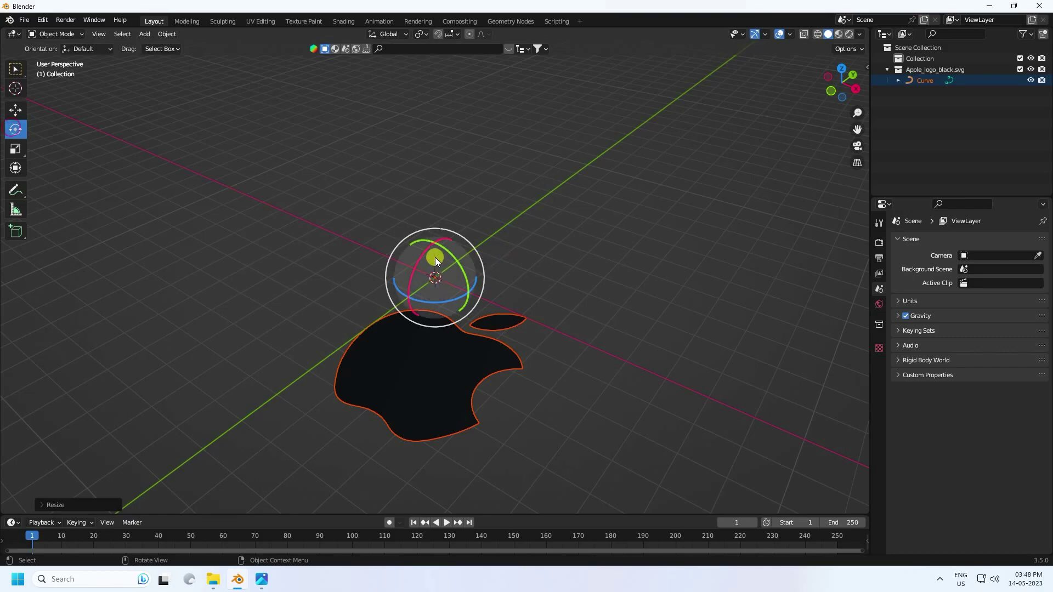
drag(421, 257, 414, 297)
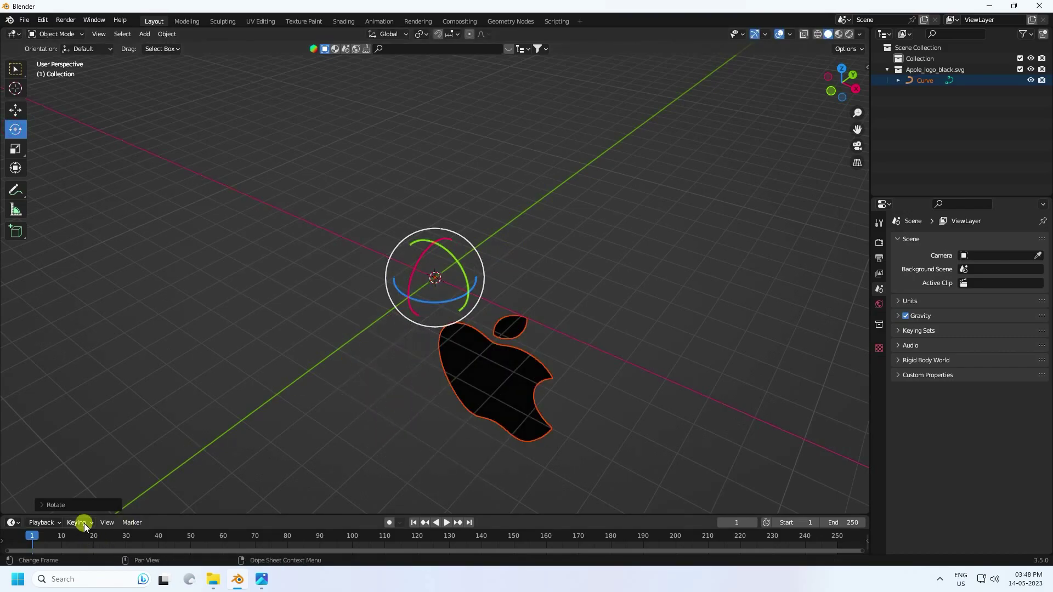
click(77, 505)
click(156, 453)
text(90)
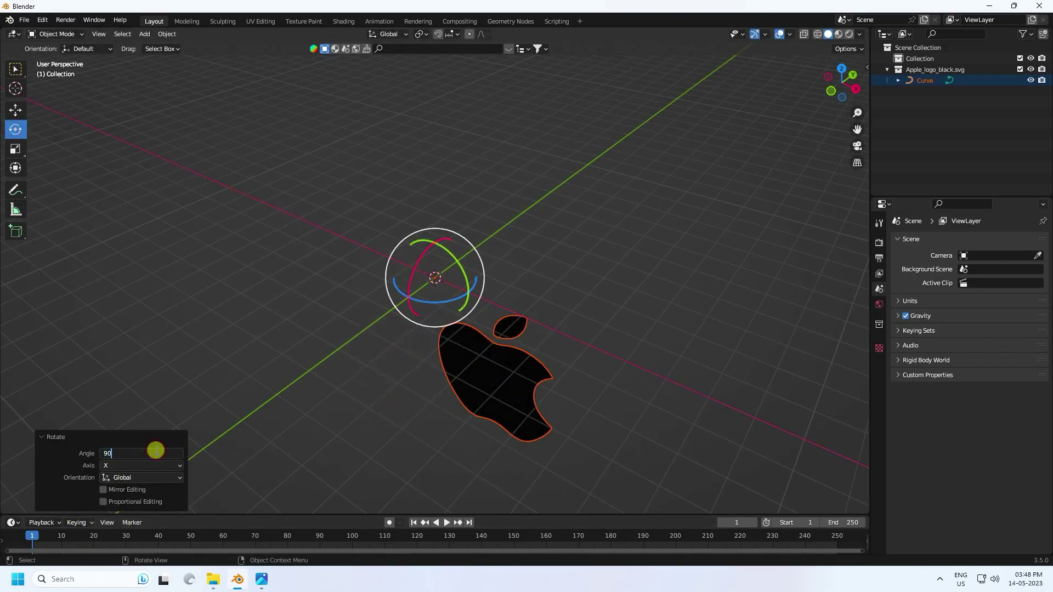
key(Return)
Switch back to the Move tool and face the upright logo head-on
click(16, 109)
middle_drag(544, 402, 479, 308)
right_click(509, 357)
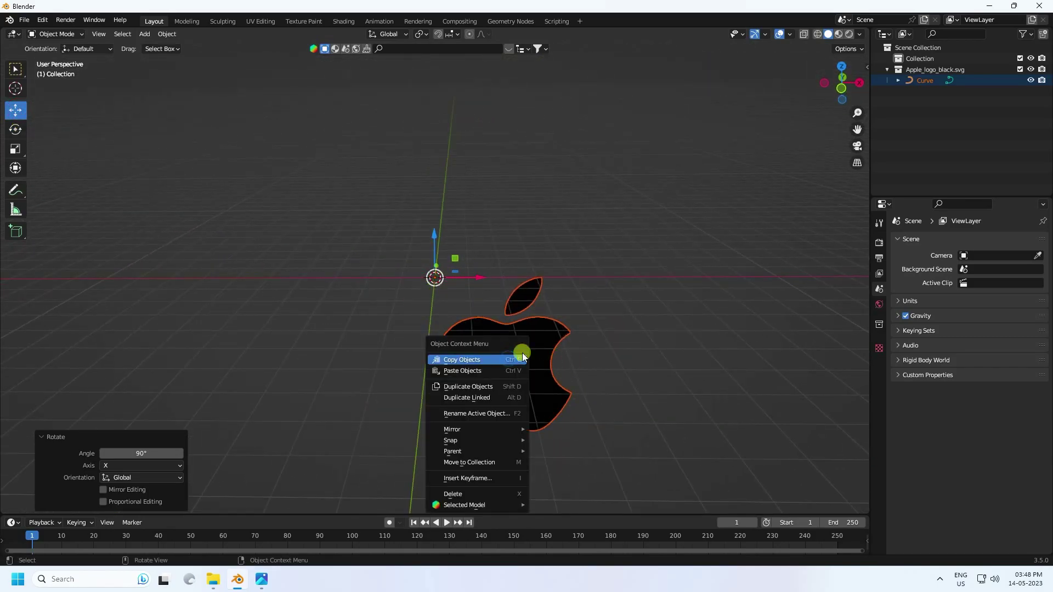
Set the logo's origin to its geometry and snap it to the cursor at the world origin
click(568, 323)
right_click(541, 343)
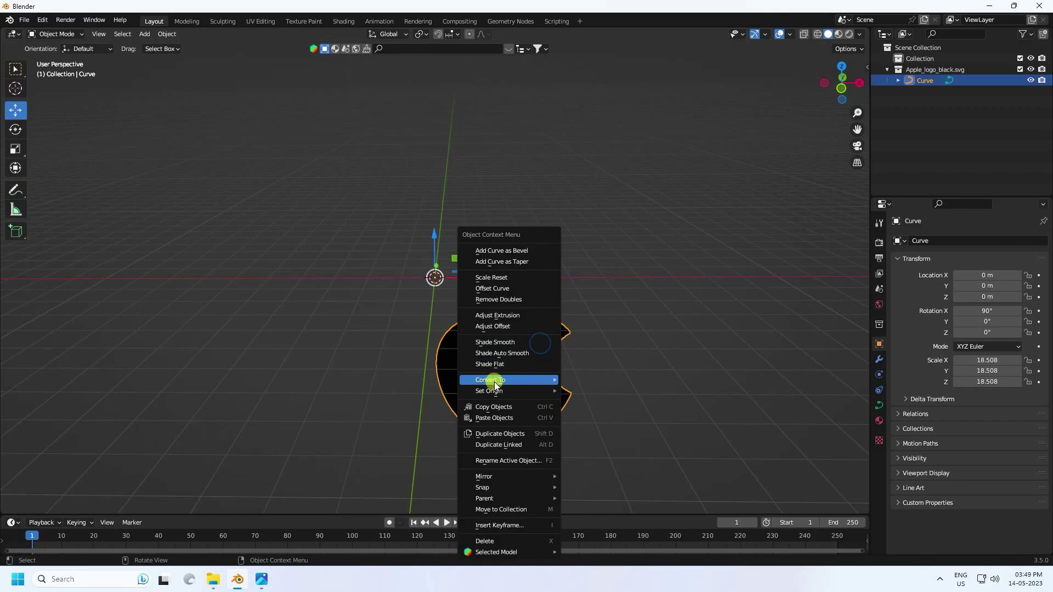
mouse_move(495, 391)
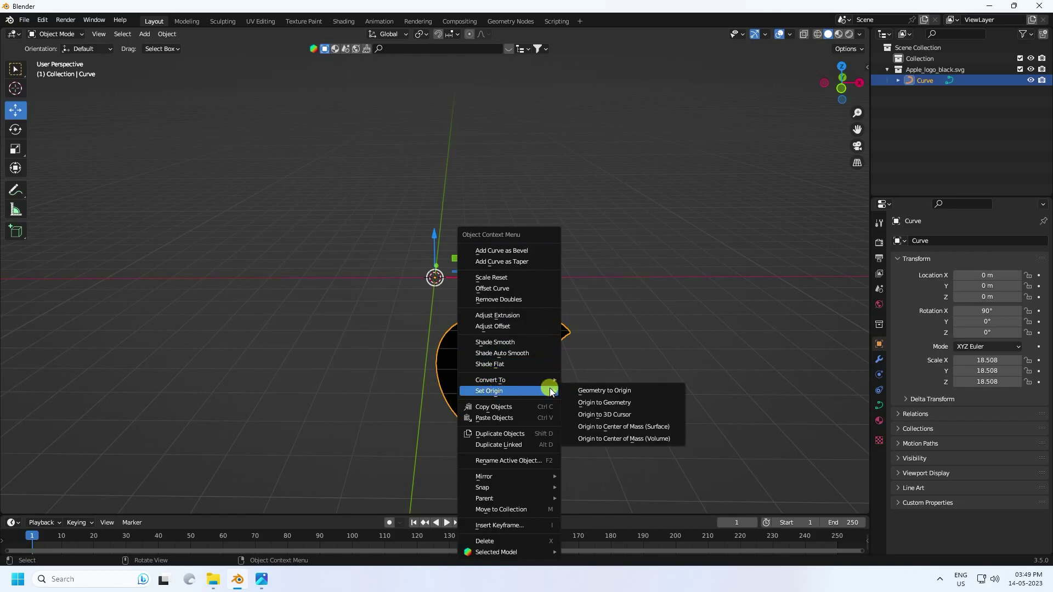
click(612, 402)
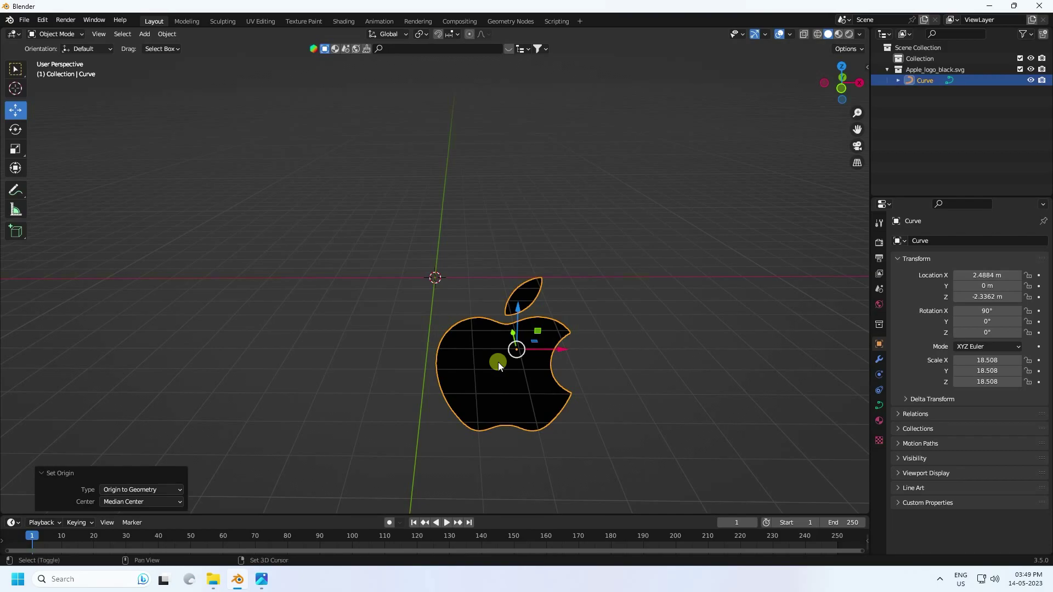
key(shift+s)
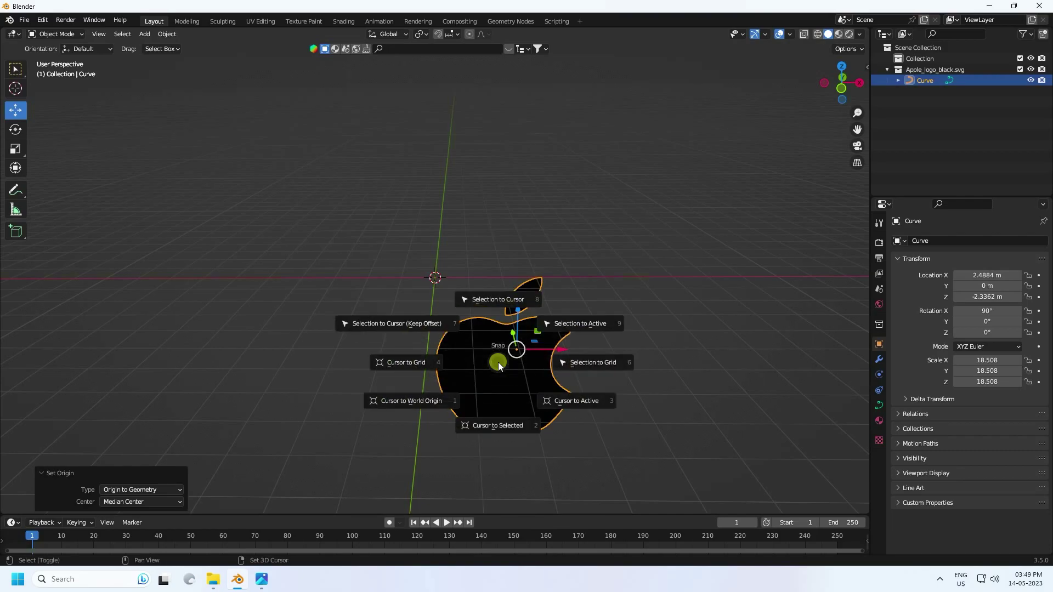
click(410, 324)
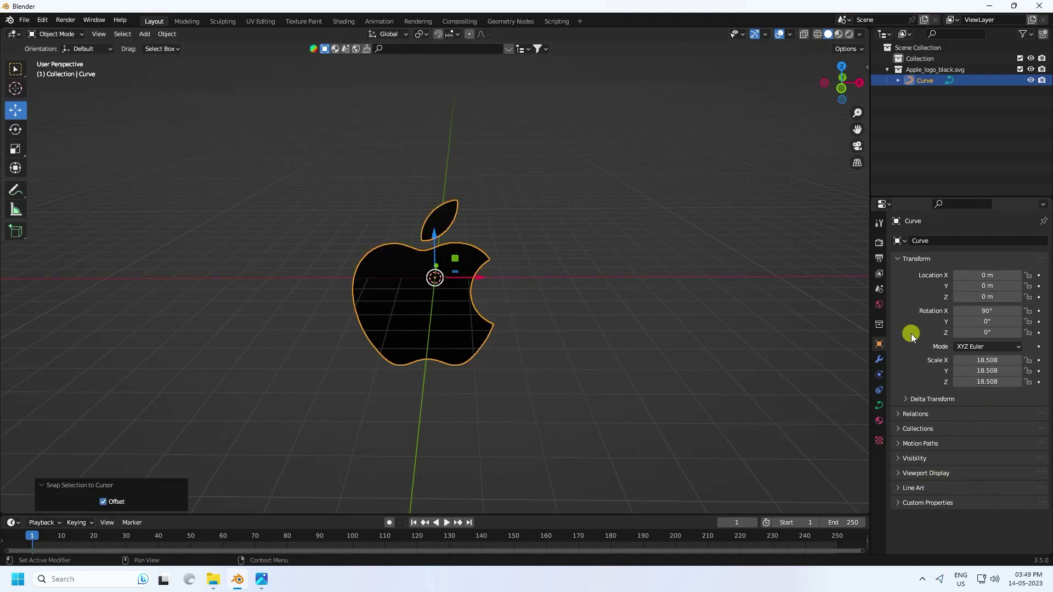
Remove the SVGMat material from the logo, leaving it plain grey
middle_drag(468, 361, 577, 322)
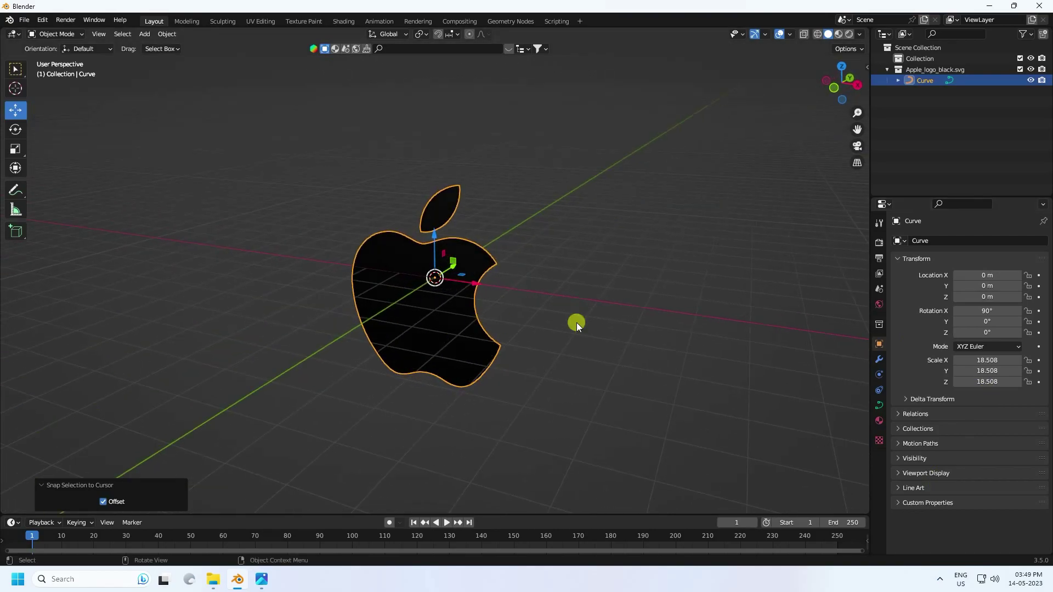
click(879, 421)
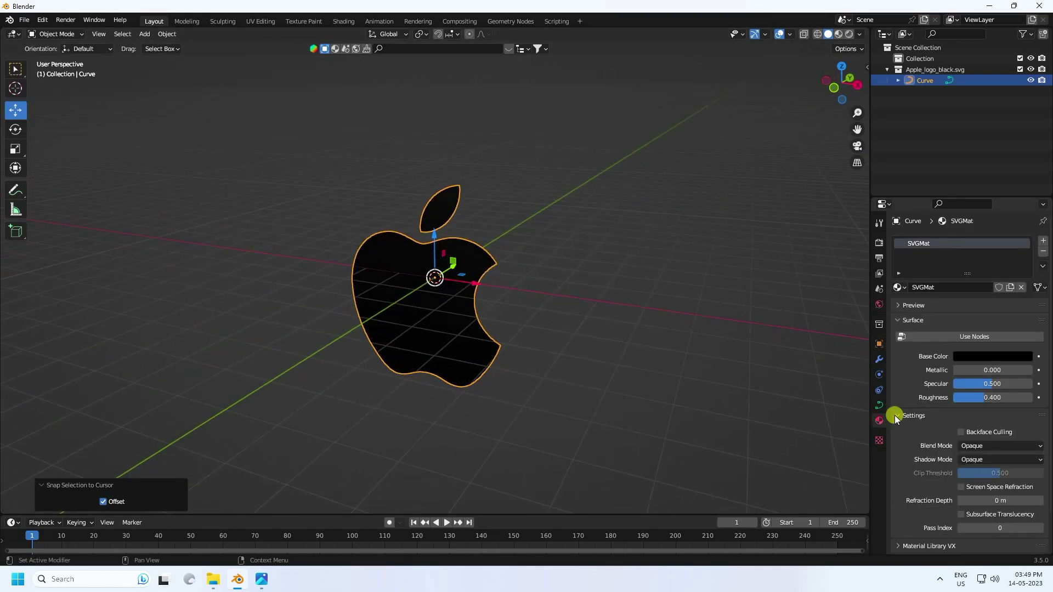
click(1043, 255)
middle_drag(369, 205, 498, 265)
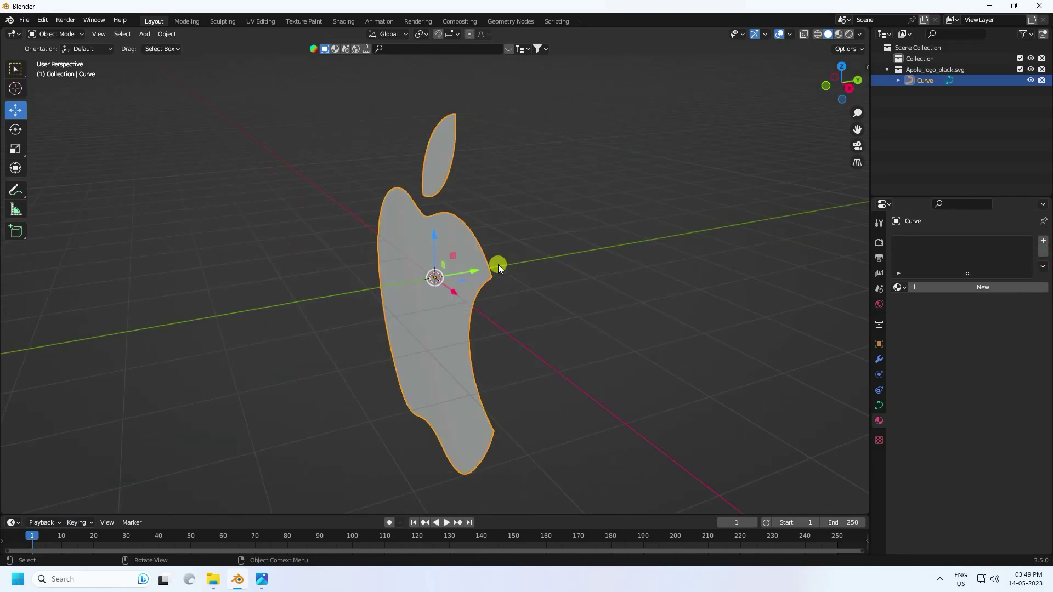
Convert the Apple logo curve into a mesh via Object > Convert > Mesh
scroll(468, 254, up, 1)
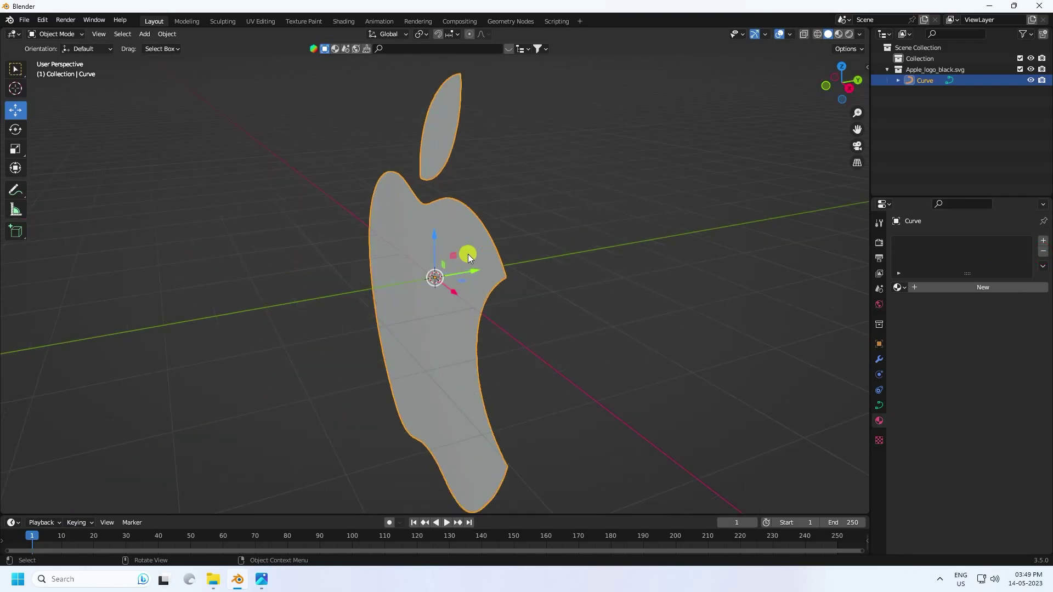
click(167, 34)
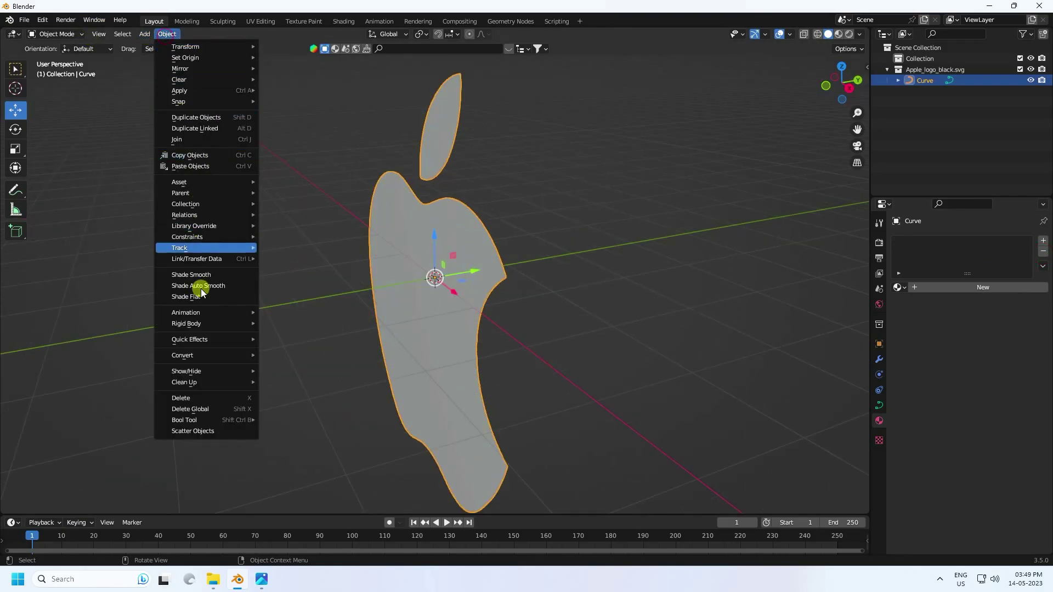
mouse_move(183, 355)
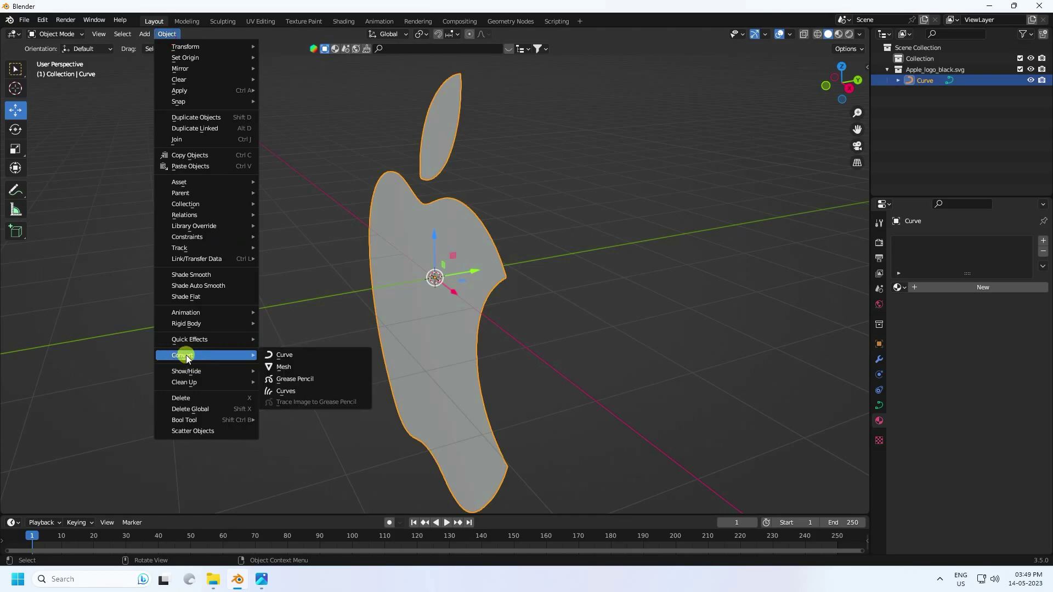
click(281, 366)
middle_drag(281, 366, 498, 290)
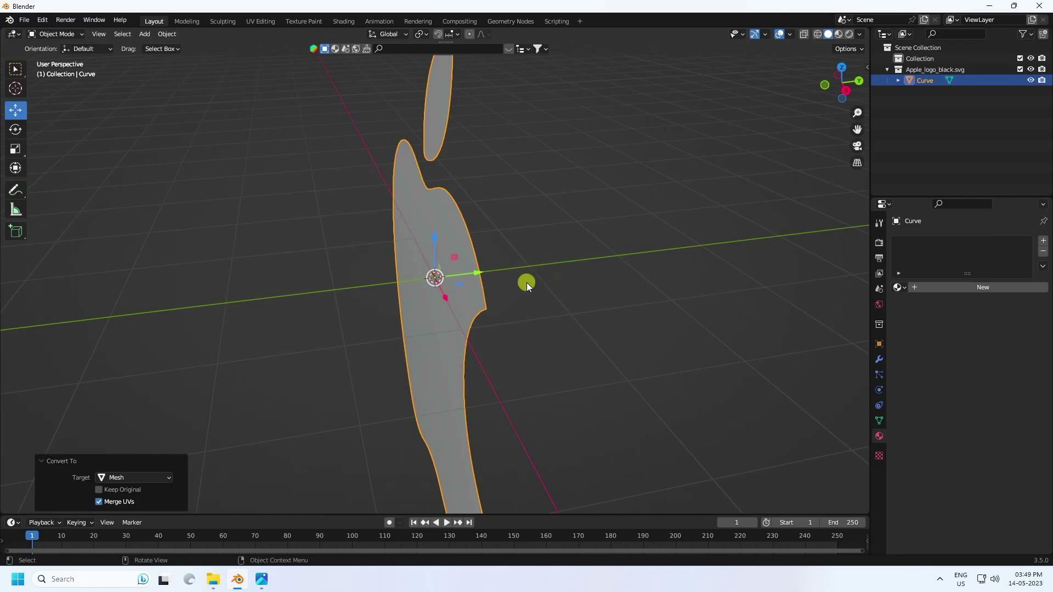
Enter Edit Mode and select the entire logo mesh
click(55, 34)
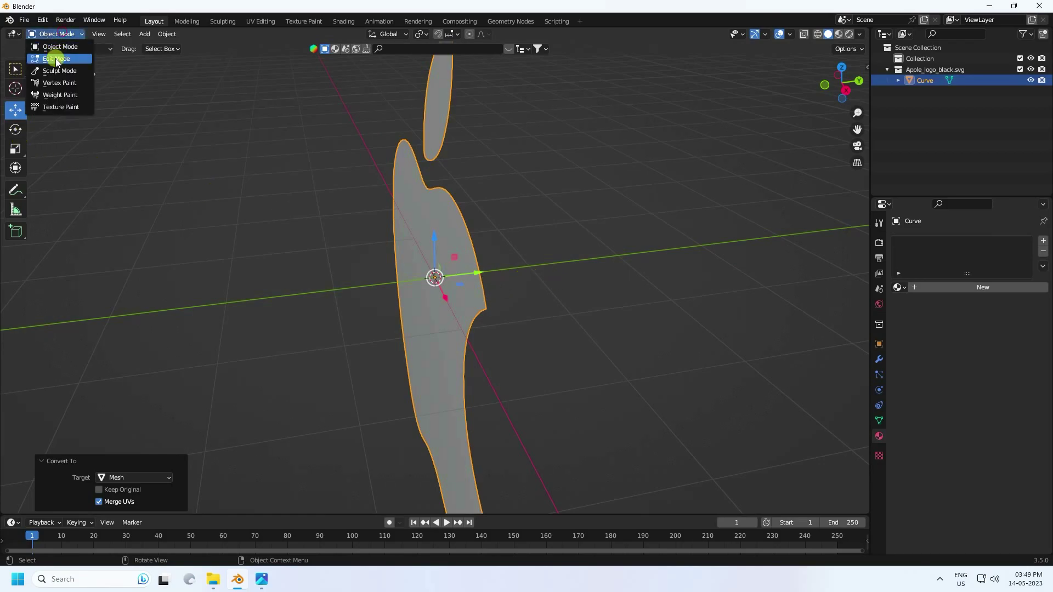
click(52, 55)
click(16, 110)
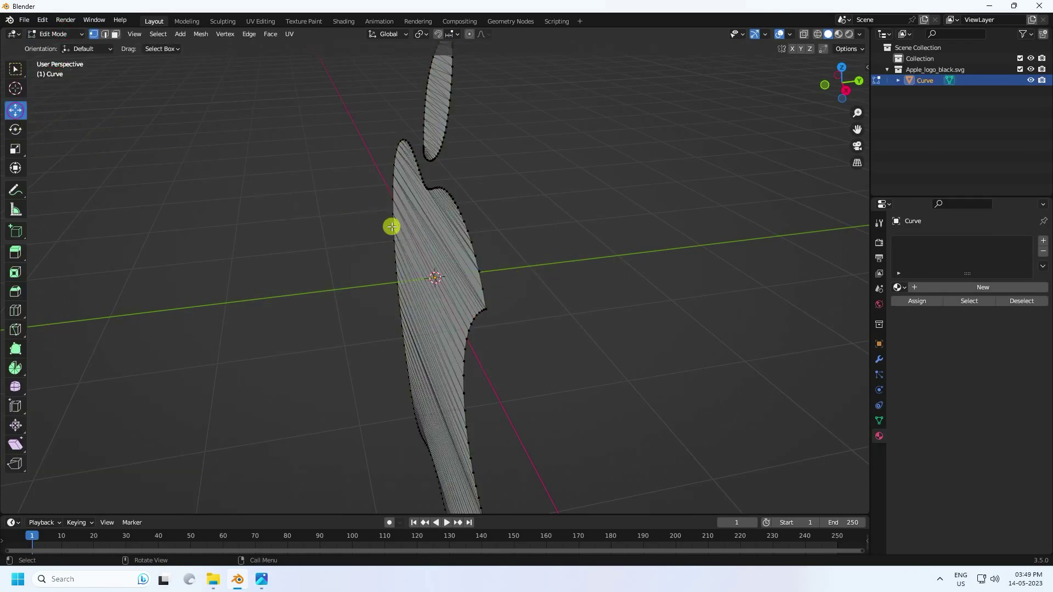
key(a)
middle_drag(413, 239, 446, 193)
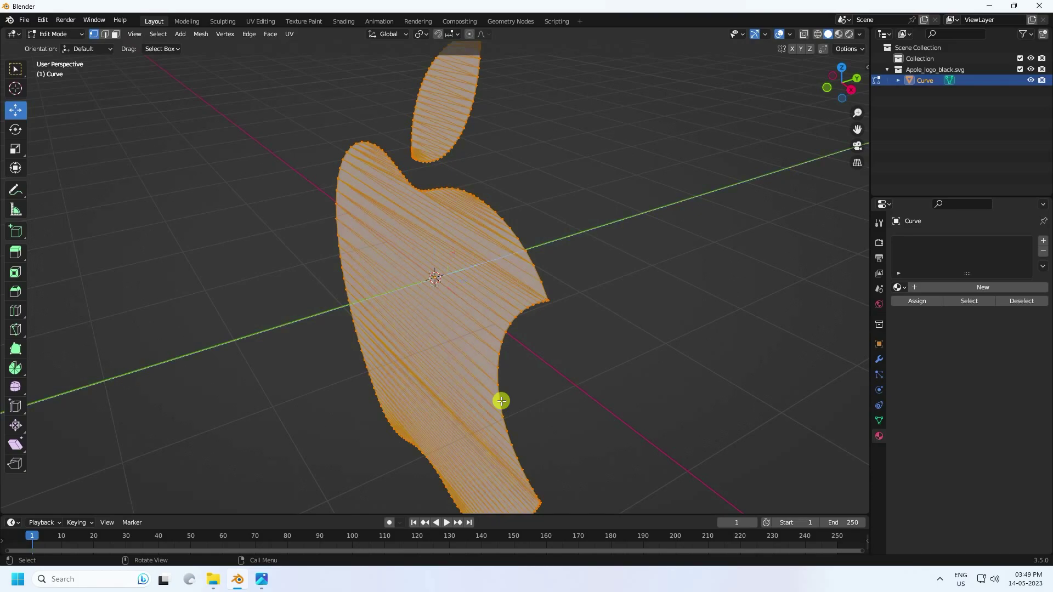
Extrude the logo faces and move them 1.2235 m along Y into a thick apple
key(shift+v)
right_click(501, 401)
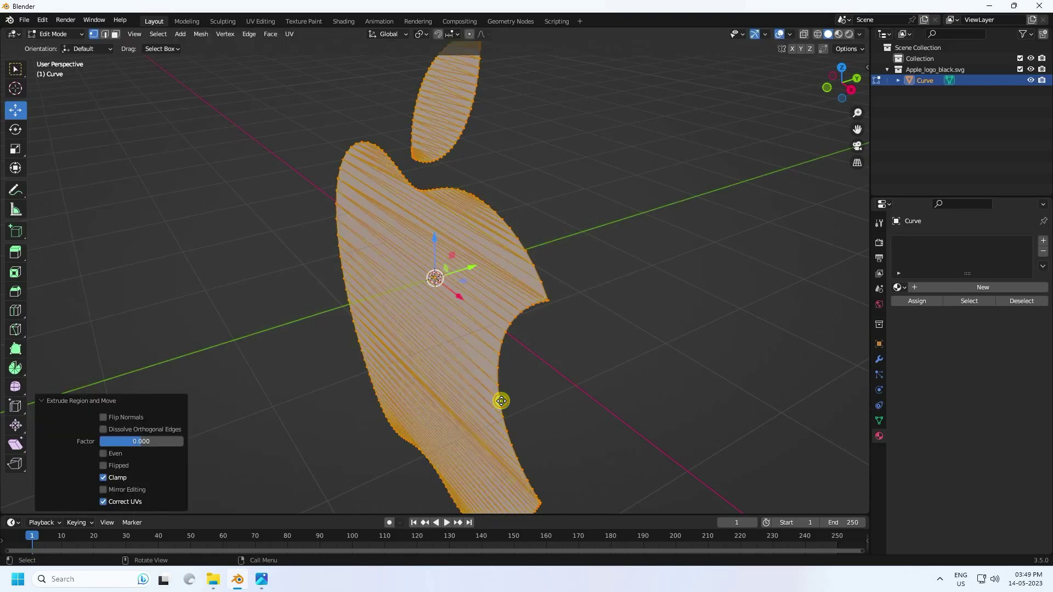
middle_drag(501, 400, 456, 393)
key(g)
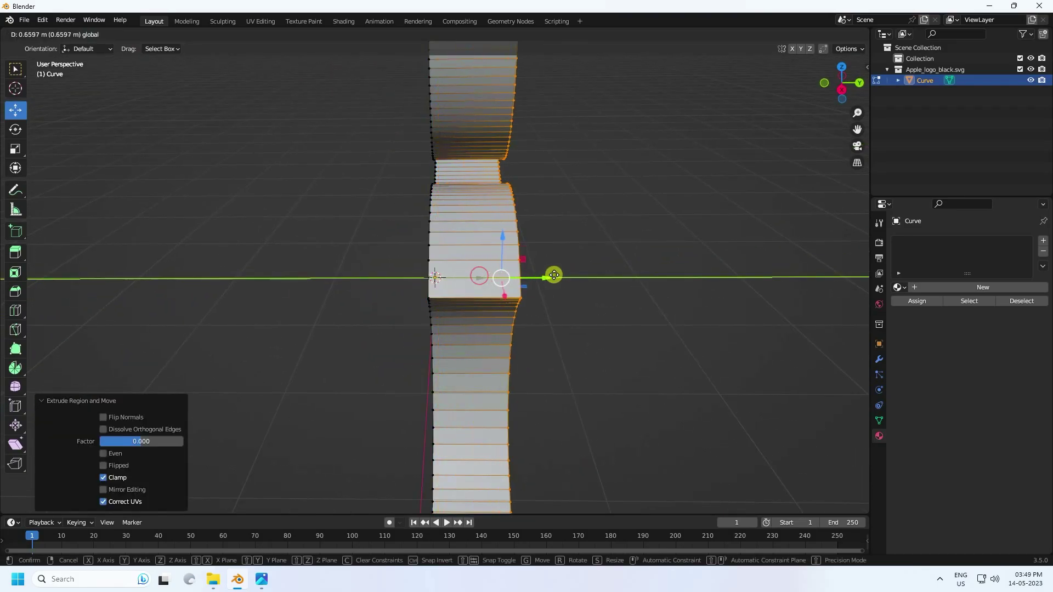
click(564, 263)
middle_drag(543, 268, 564, 249)
drag(550, 272, 559, 268)
Return to Object Mode and reselect the solid apple
click(44, 35)
click(51, 47)
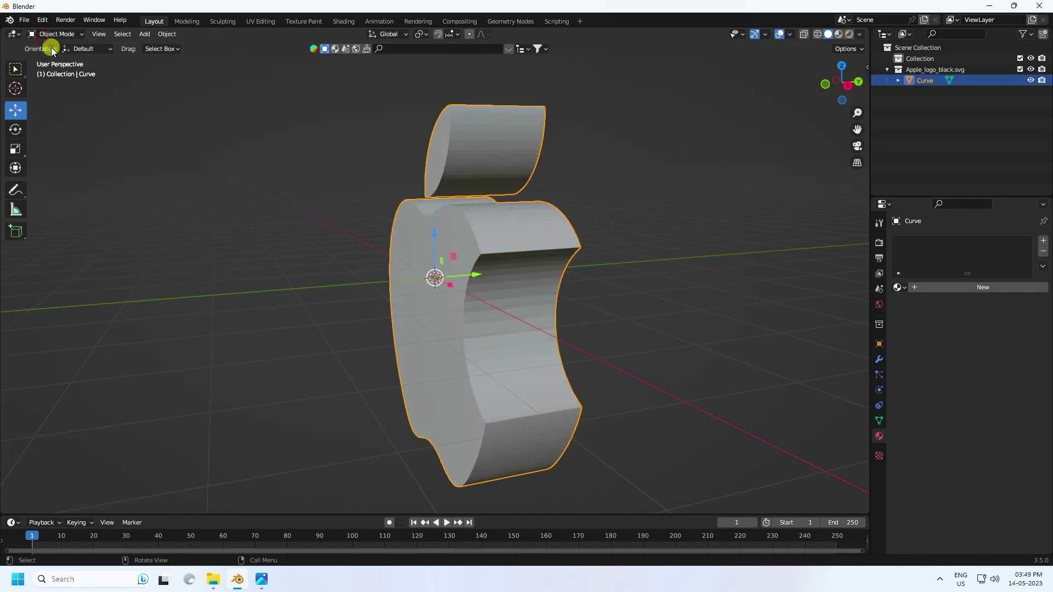
key(alt+a)
middle_drag(423, 278, 524, 263)
click(532, 247)
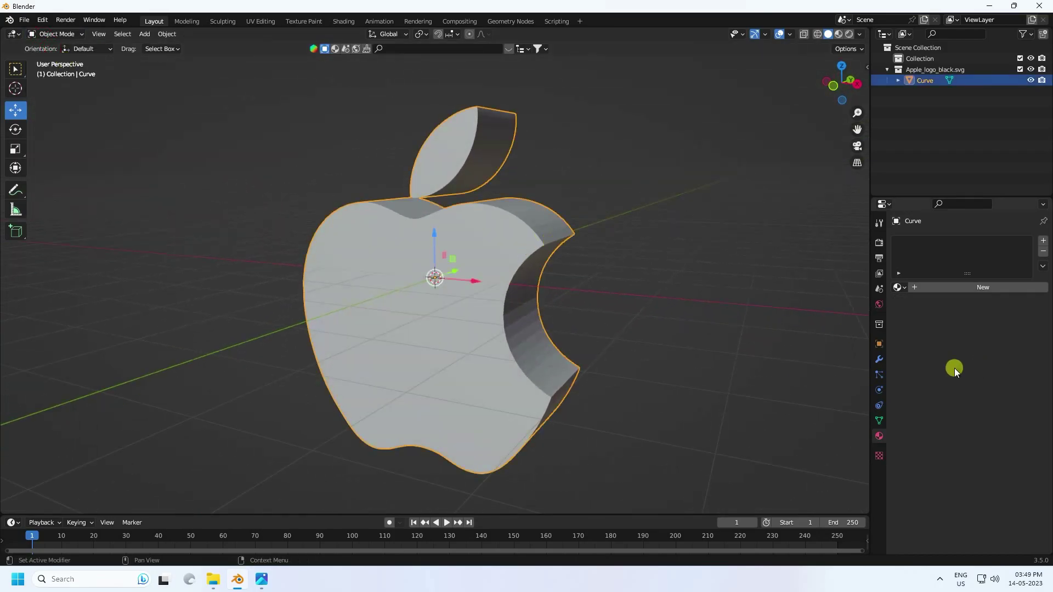
Add a Remesh modifier to the apple with a 0.001 m voxel size
click(878, 358)
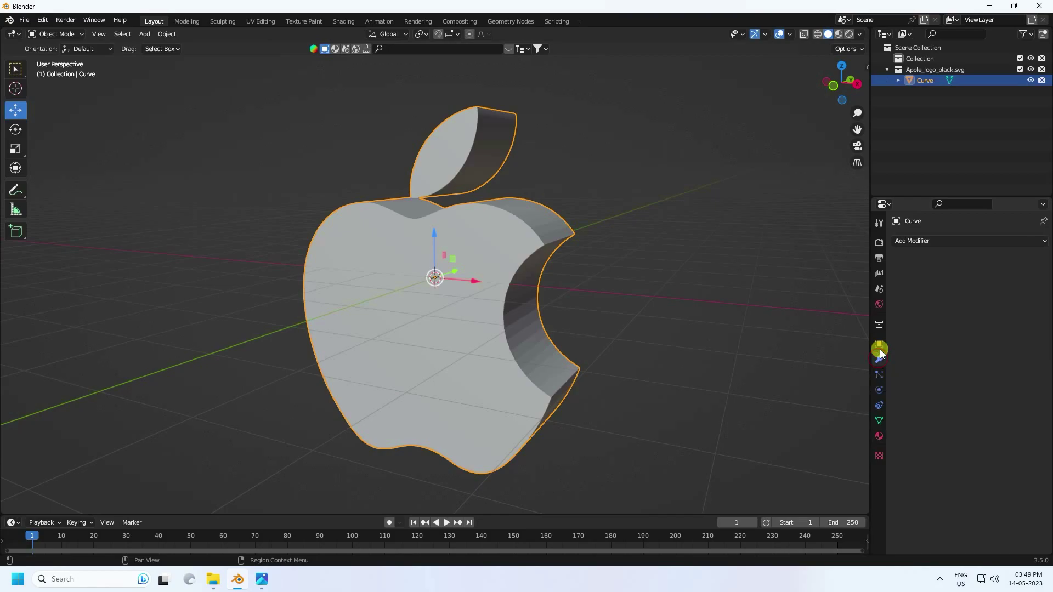
click(918, 240)
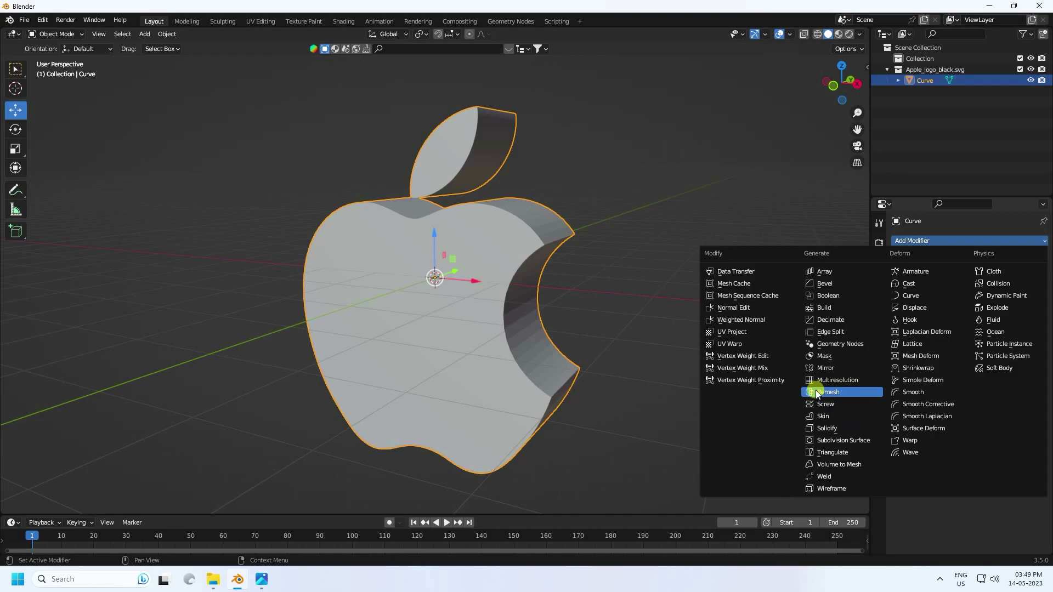
click(833, 391)
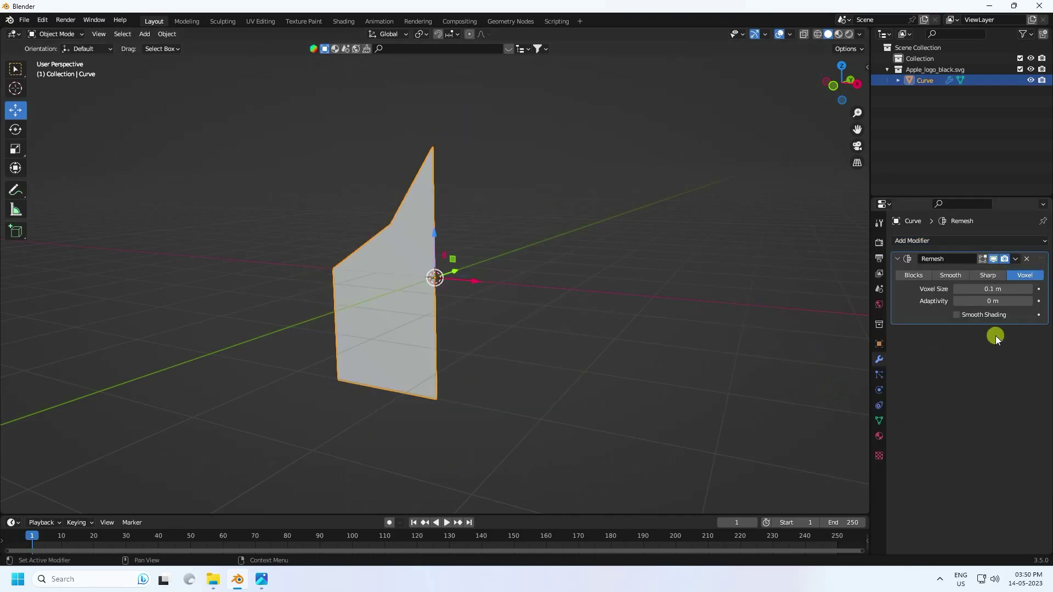
click(979, 284)
text(00)
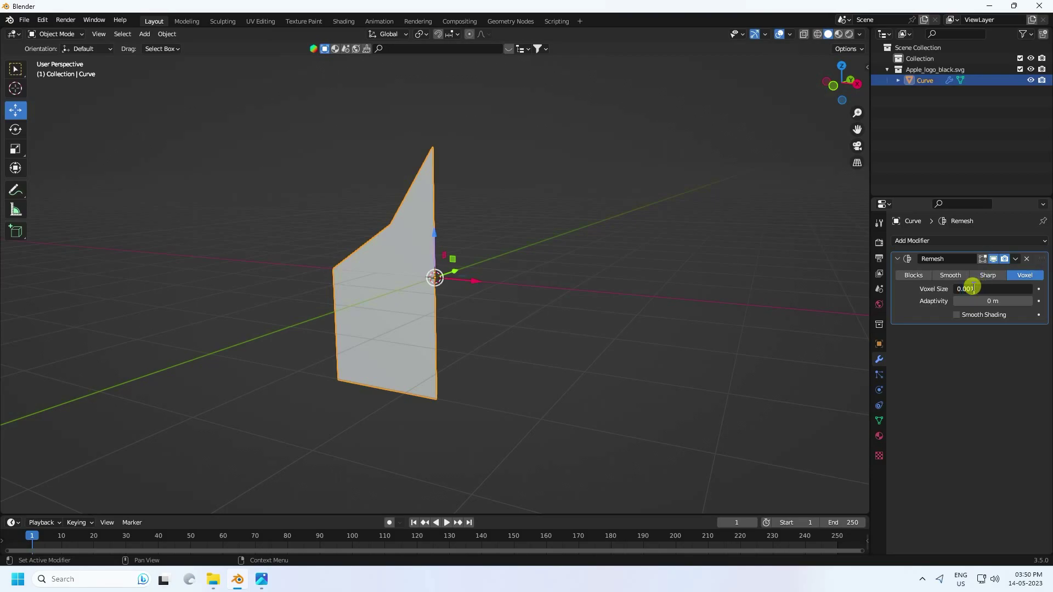
key(Return)
middle_drag(436, 185, 560, 128)
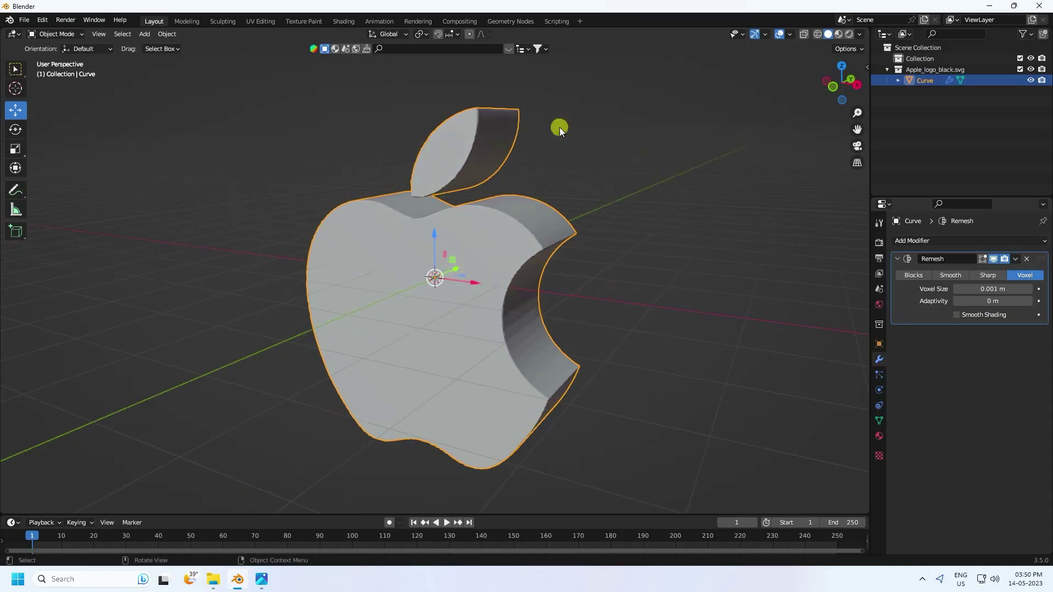
click(790, 34)
Enable the Wireframe overlay and inspect the apple's dense remeshed surface
click(725, 222)
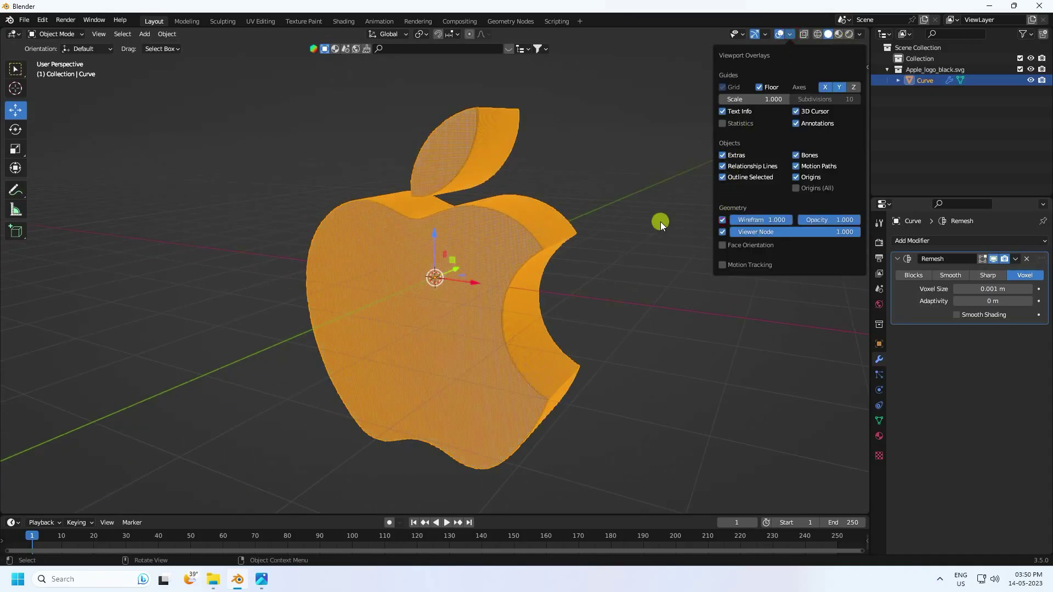
click(557, 228)
scroll(629, 225, up, 5)
middle_drag(630, 225, 537, 231)
middle_drag(259, 224, 402, 204)
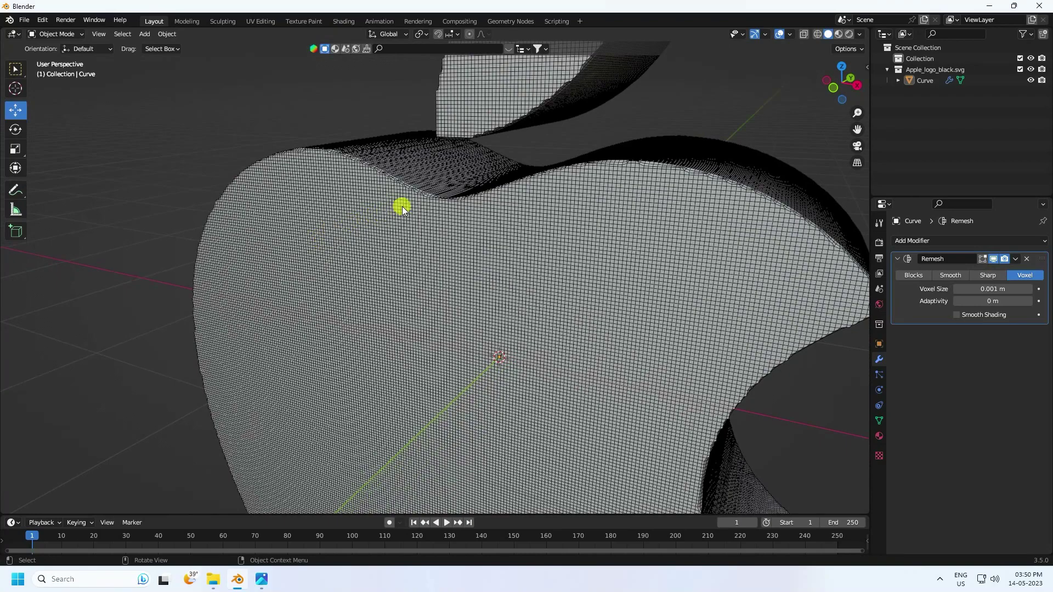
scroll(463, 245, down, 4)
middle_drag(463, 244, 435, 216)
Set the apple's origin to geometry and snap it to the world origin, keeping offset
click(435, 221)
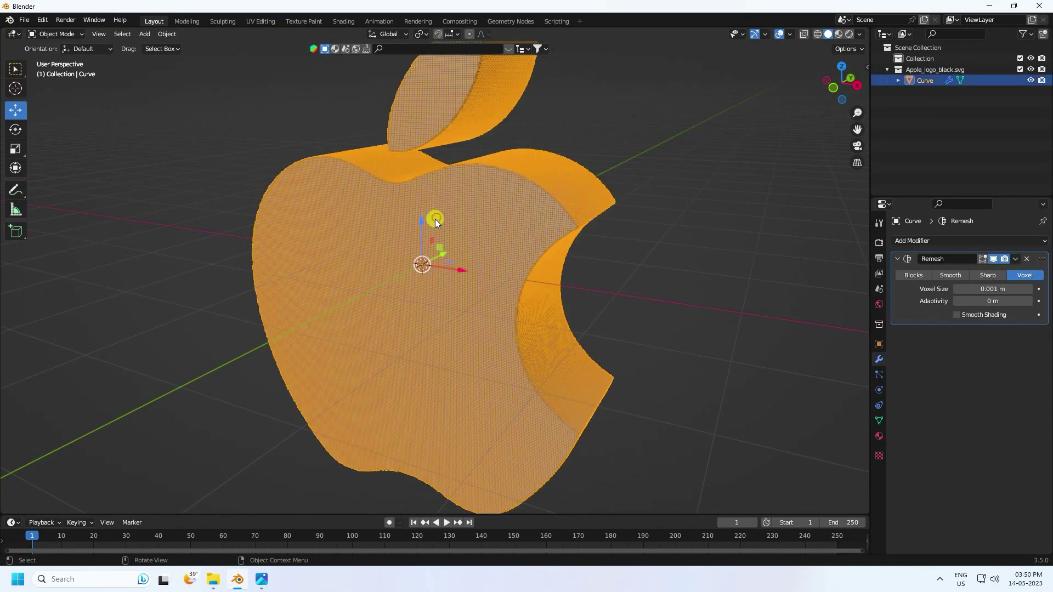
right_click(435, 221)
mouse_move(408, 219)
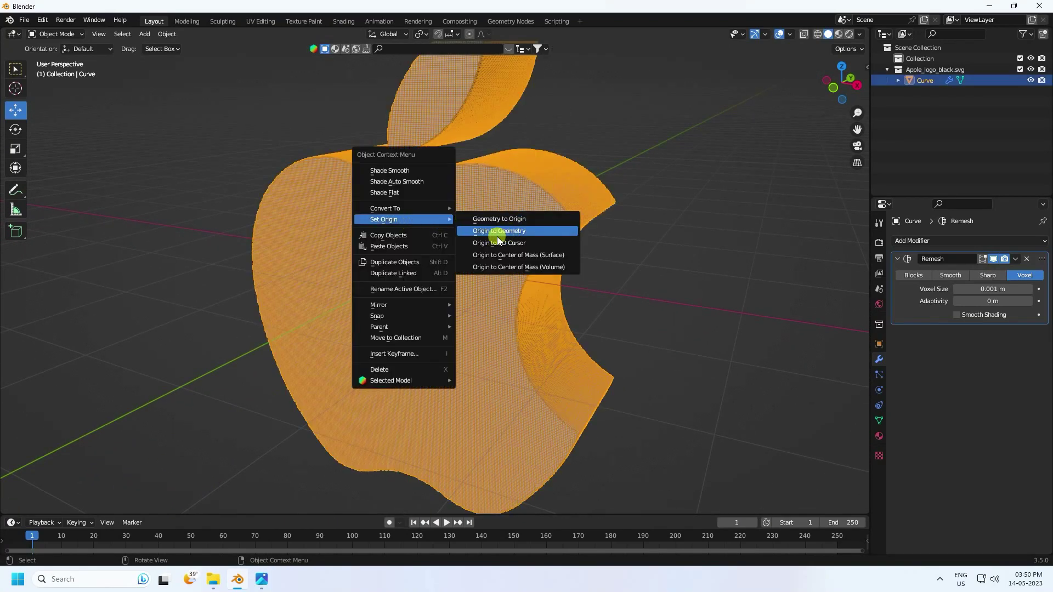
click(515, 231)
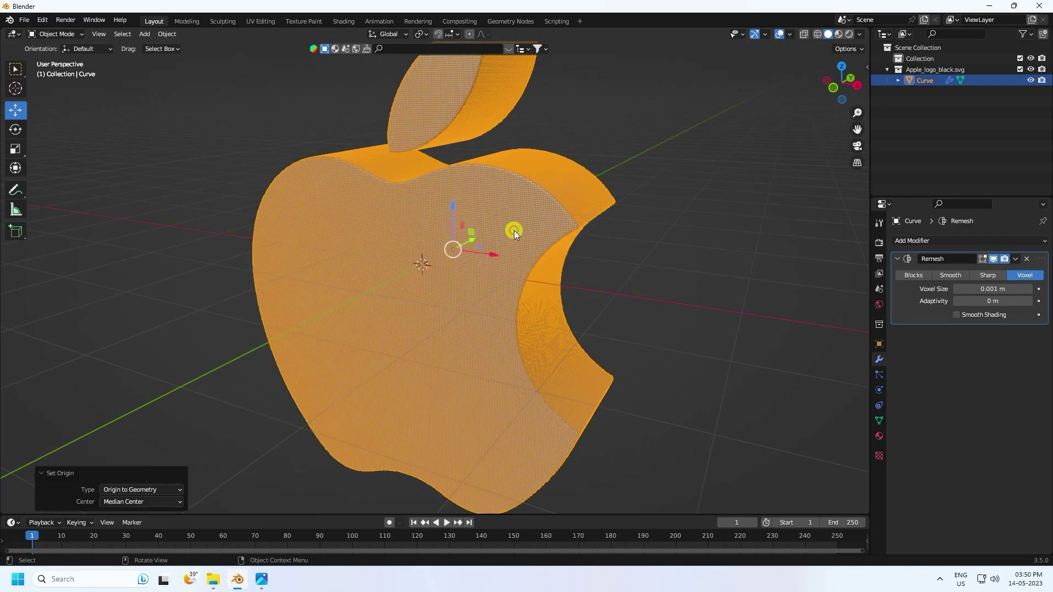
key(shift+s)
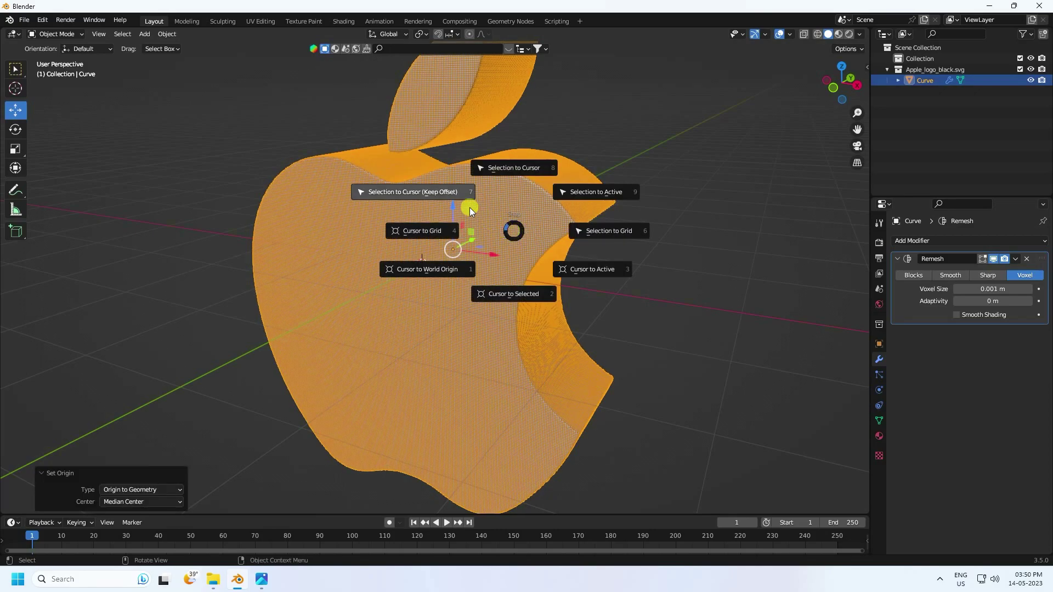
click(438, 192)
scroll(440, 191, down, 3)
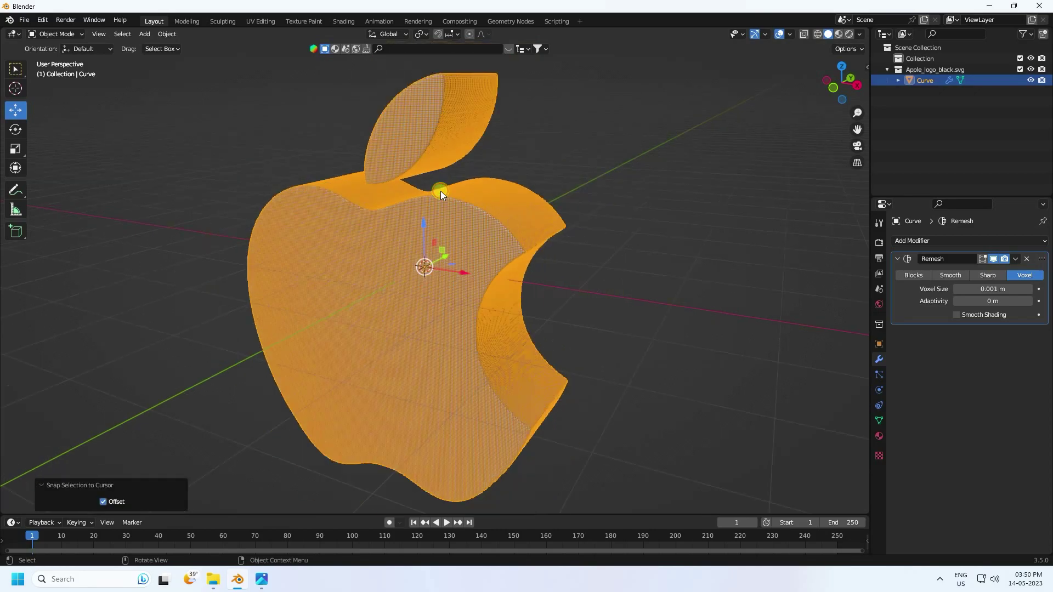
middle_drag(440, 190, 370, 193)
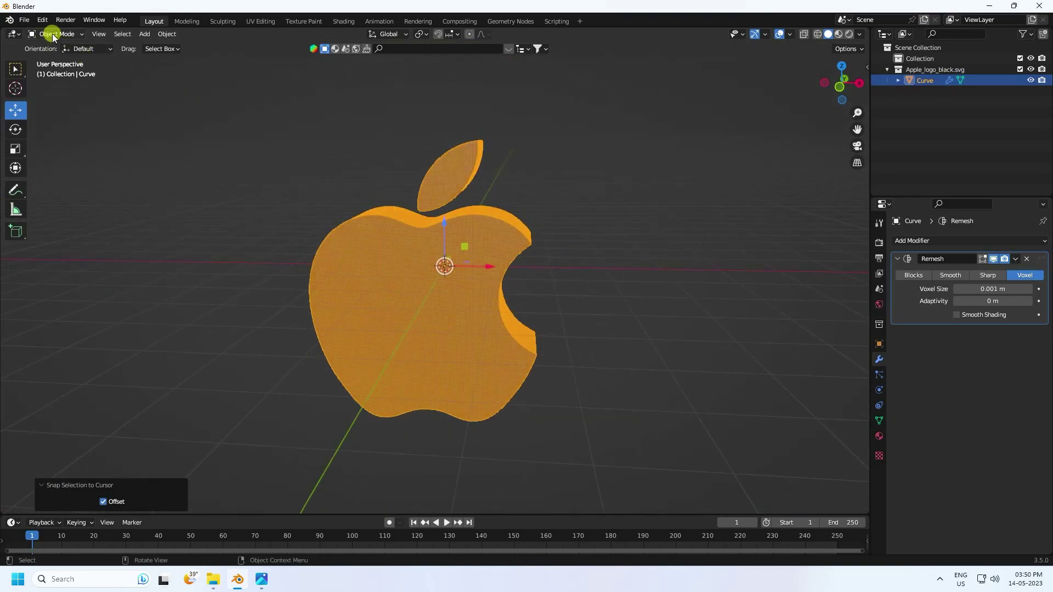
Switch the apple logo into Sculpt Mode
click(67, 35)
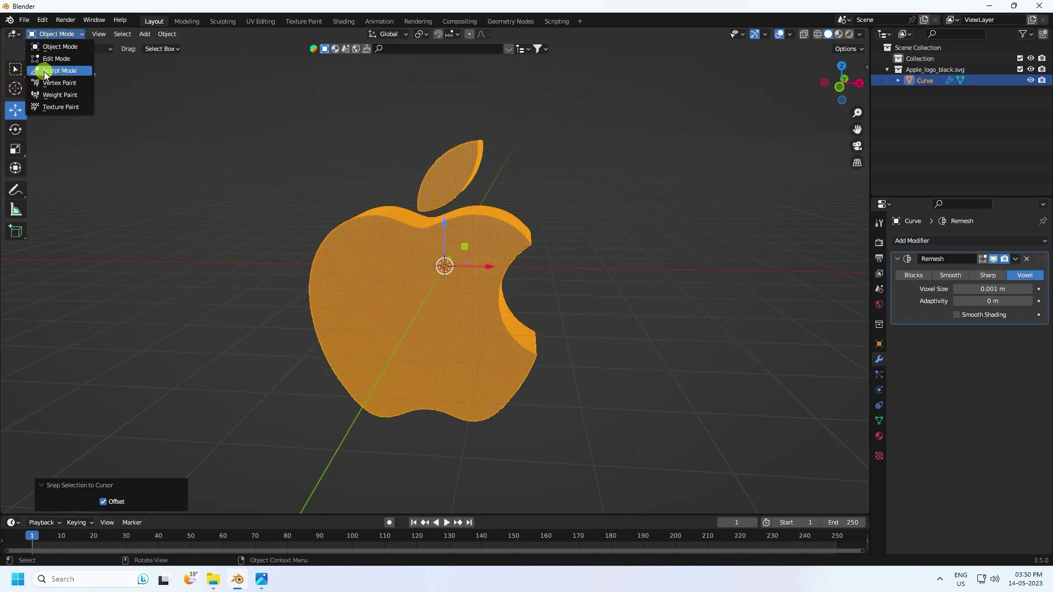
click(69, 73)
scroll(259, 188, up, 1)
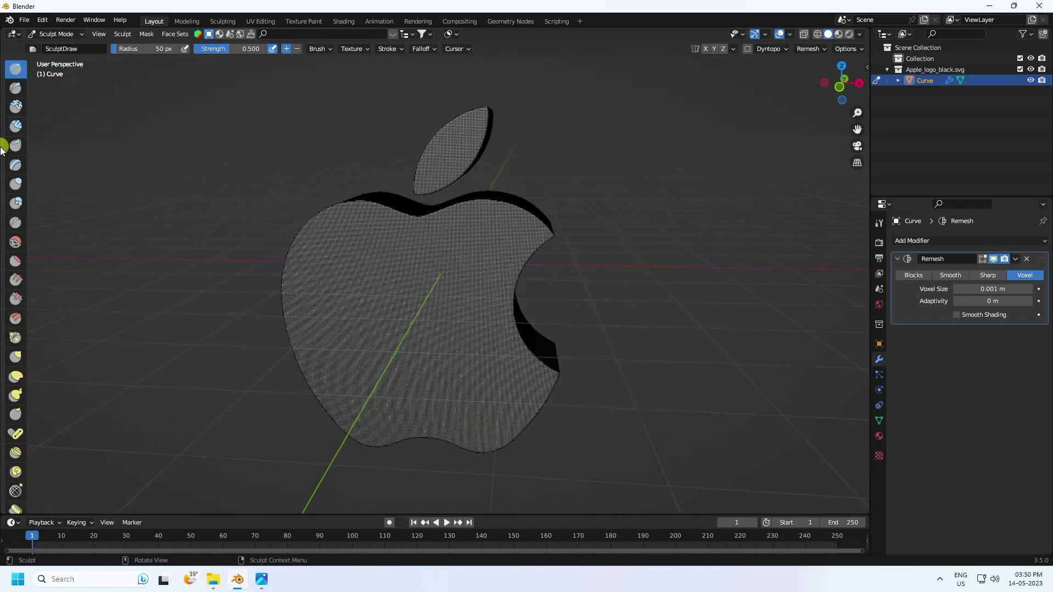
scroll(22, 229, down, 10)
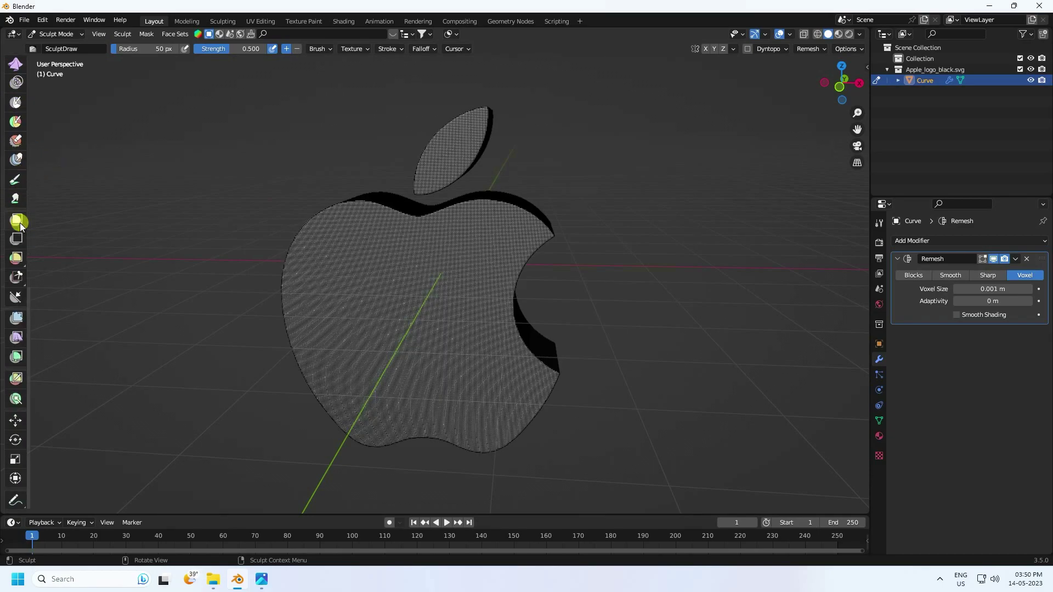
Pick the Cloth Filter with type Inflate, try one inflate drag, then undo it
click(15, 339)
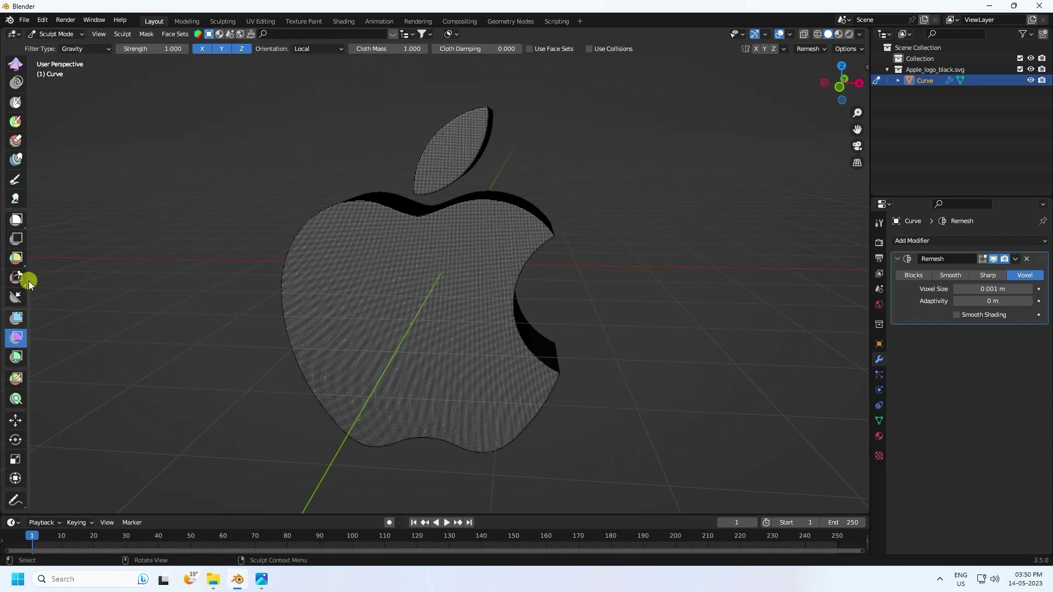
click(77, 49)
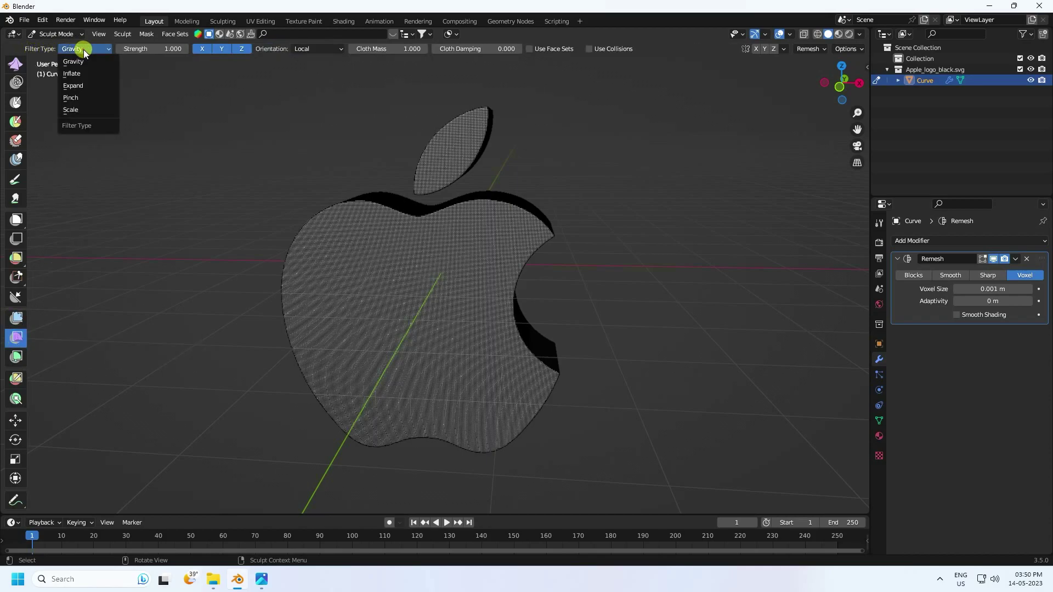
click(80, 75)
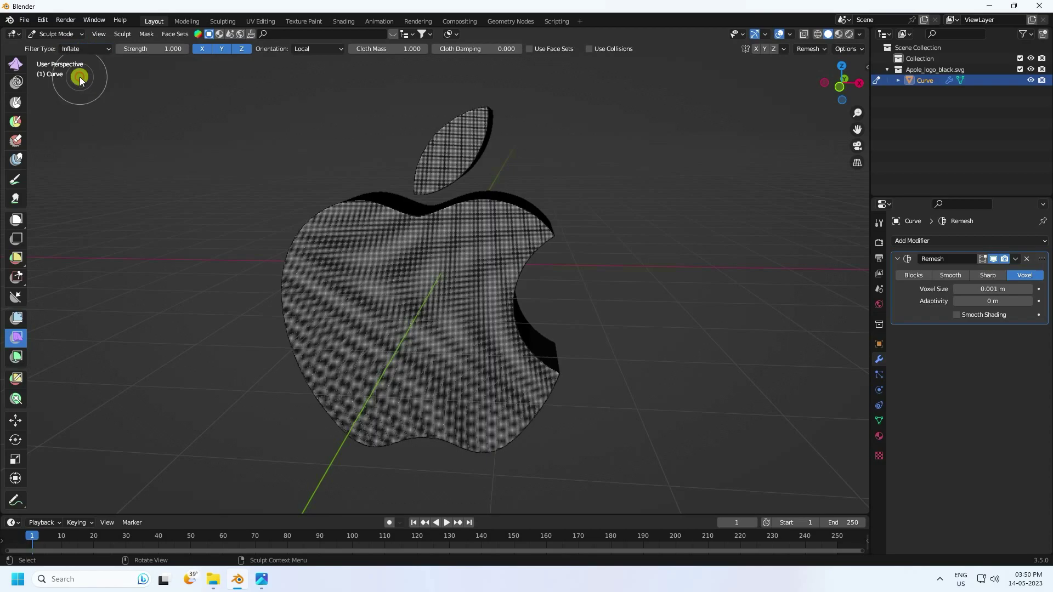
mouse_move(161, 130)
middle_down()
mouse_move(198, 139)
mouse_move(237, 170)
mouse_move(453, 221)
middle_up()
scroll(353, 196, up, 3)
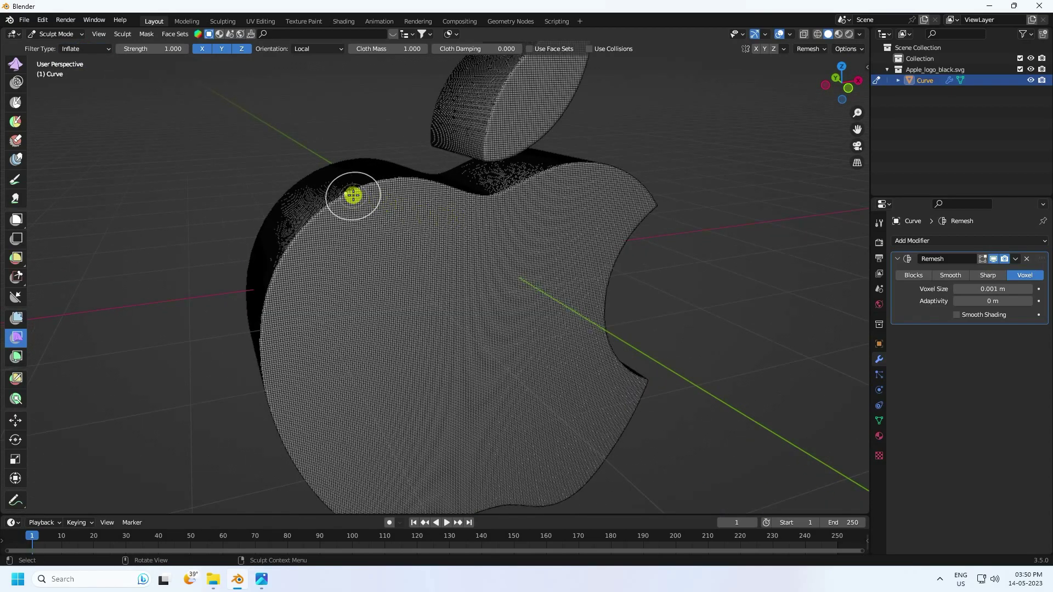
drag(349, 190, 336, 170)
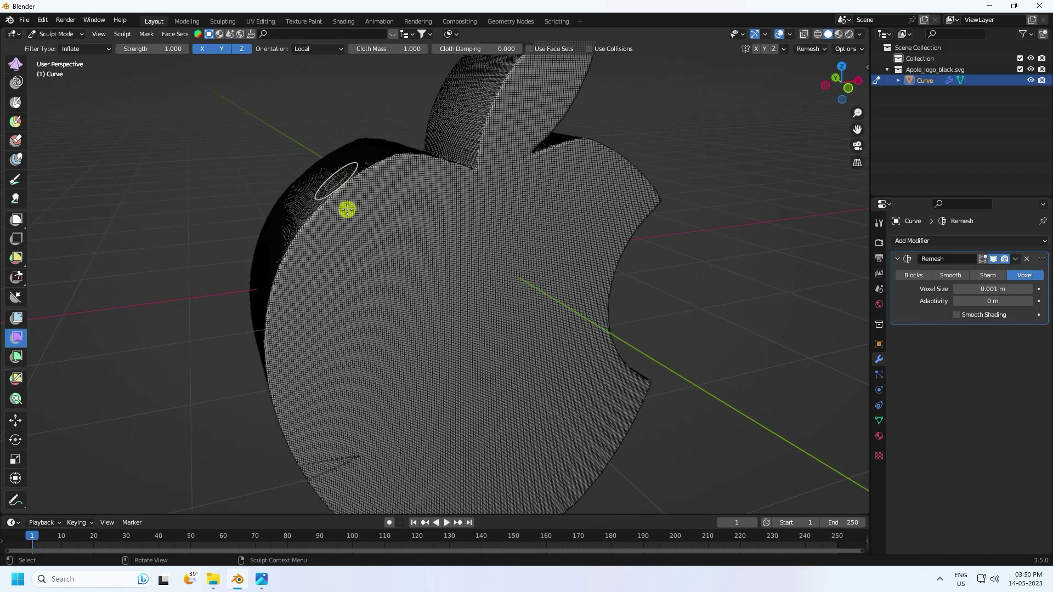
key(ctrl+z)
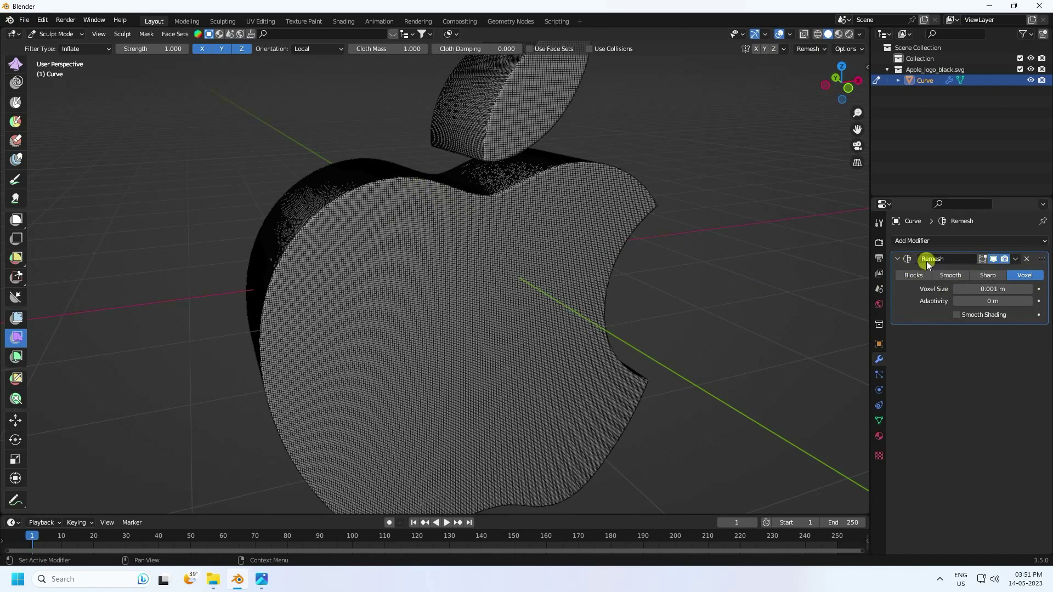
Apply the Remesh modifier and test Inflate drags on the apple, undoing both
click(1016, 258)
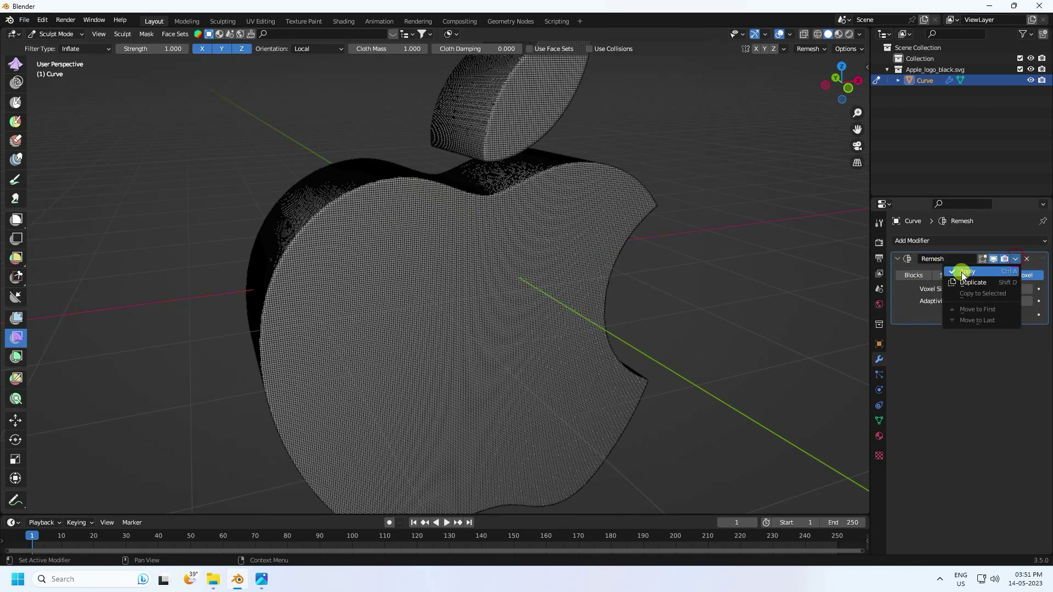
click(964, 272)
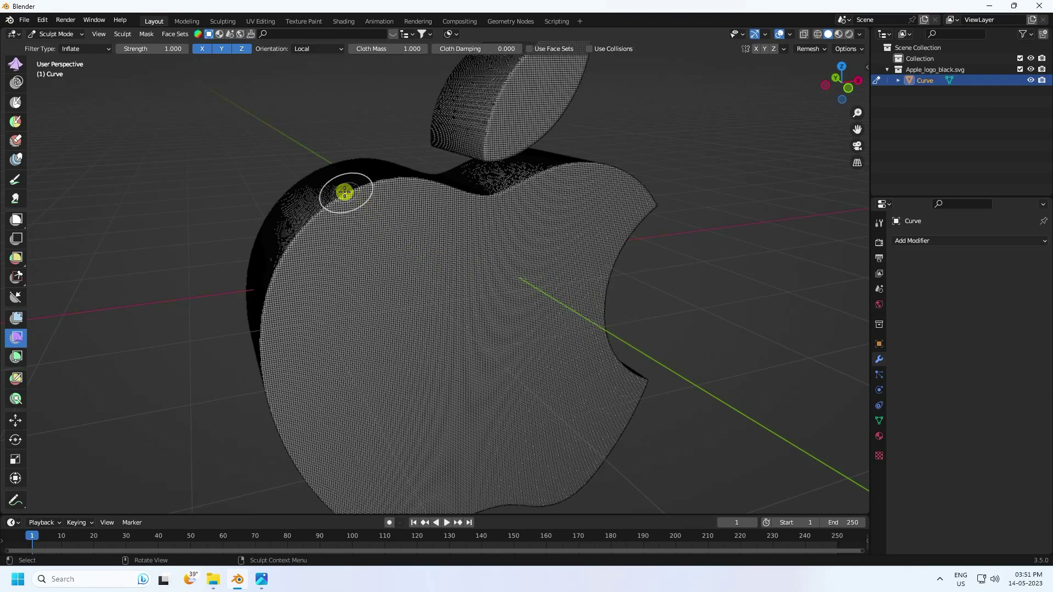
drag(344, 191, 336, 176)
middle_drag(450, 225, 448, 224)
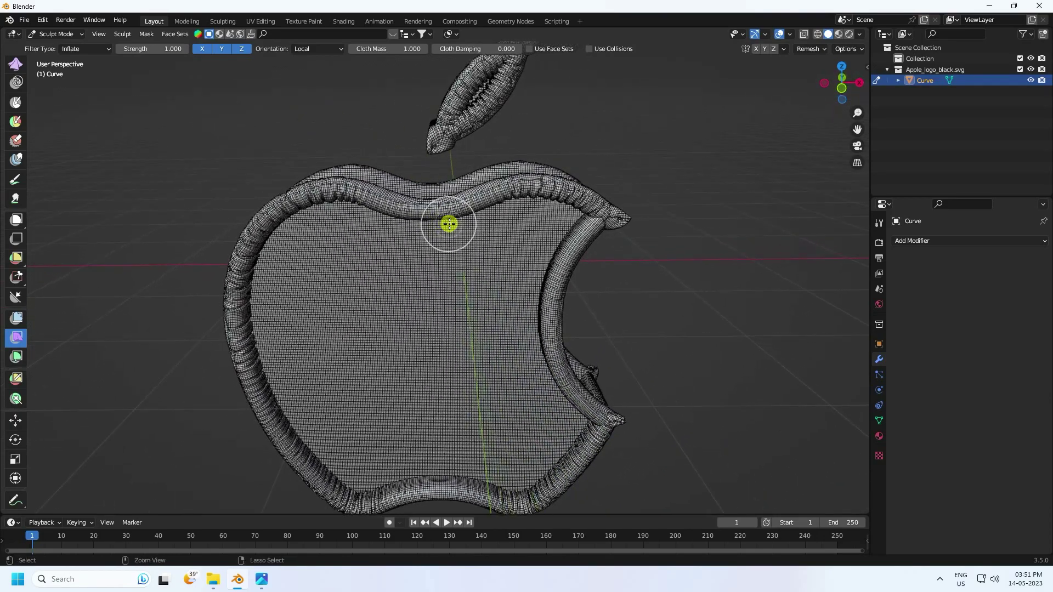
key(ctrl+z)
key(ctrl+z)
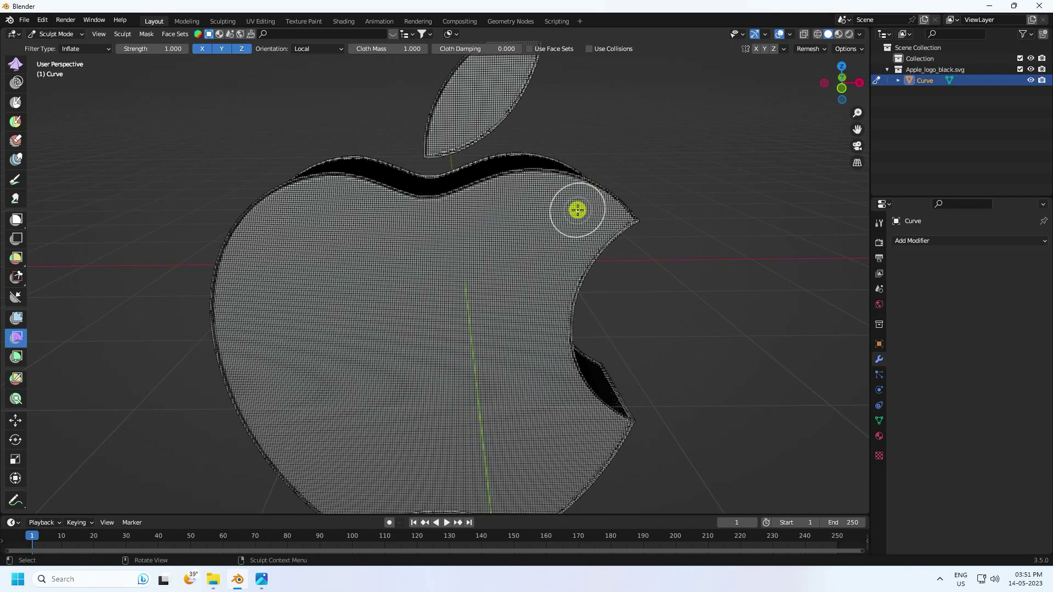
key(ctrl+z)
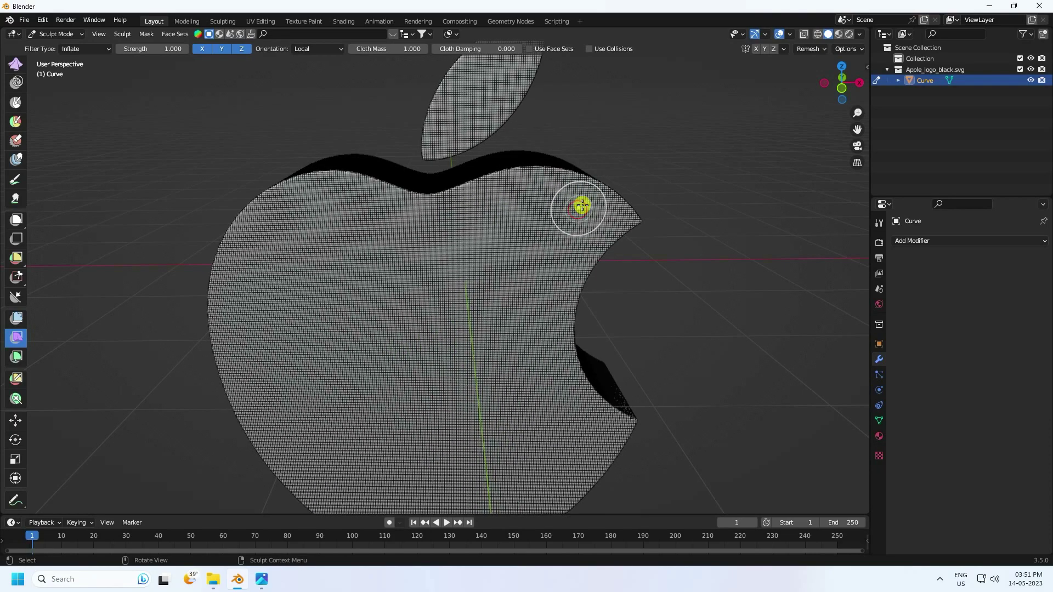
Try more Inflate passes over the apple and leaf, undoing each to keep it flat
drag(582, 198, 589, 197)
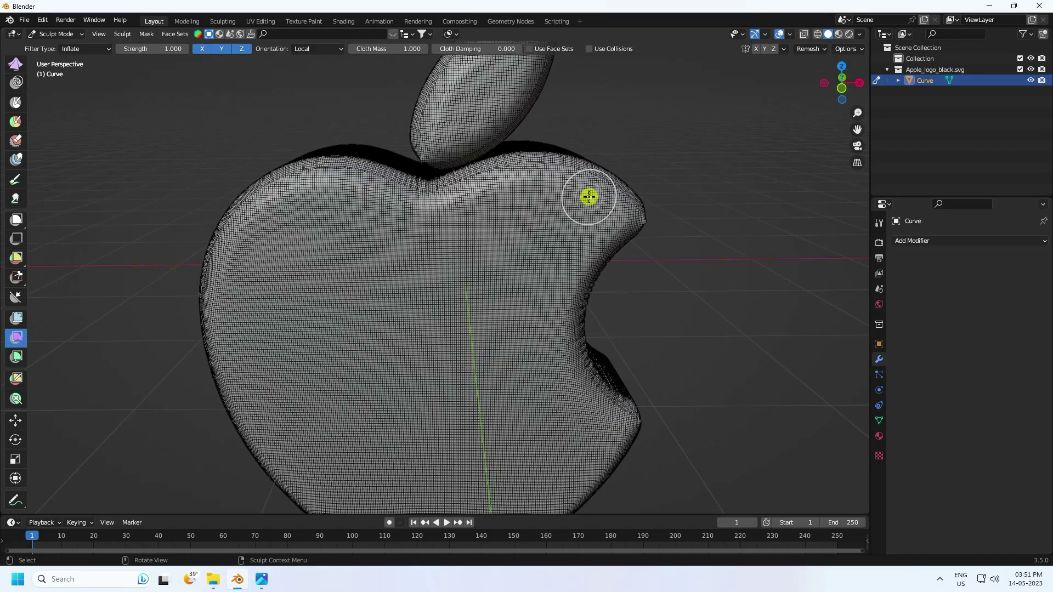
middle_drag(573, 242, 494, 202)
key(ctrl+z)
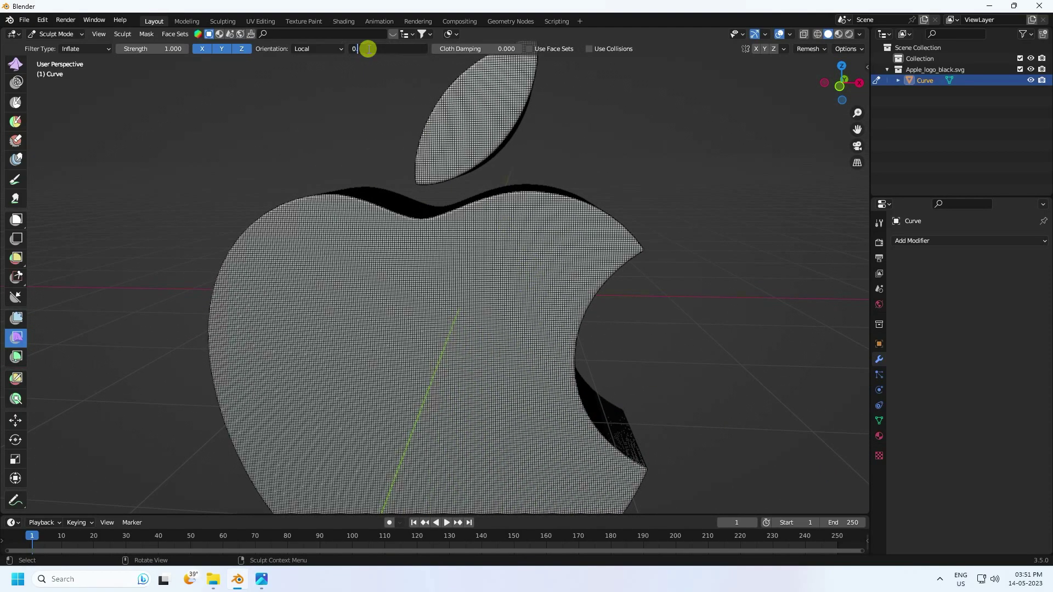
drag(618, 221, 520, 285)
scroll(520, 285, down, 5)
scroll(538, 284, up, 3)
middle_drag(538, 284, 520, 239)
key(ctrl+z)
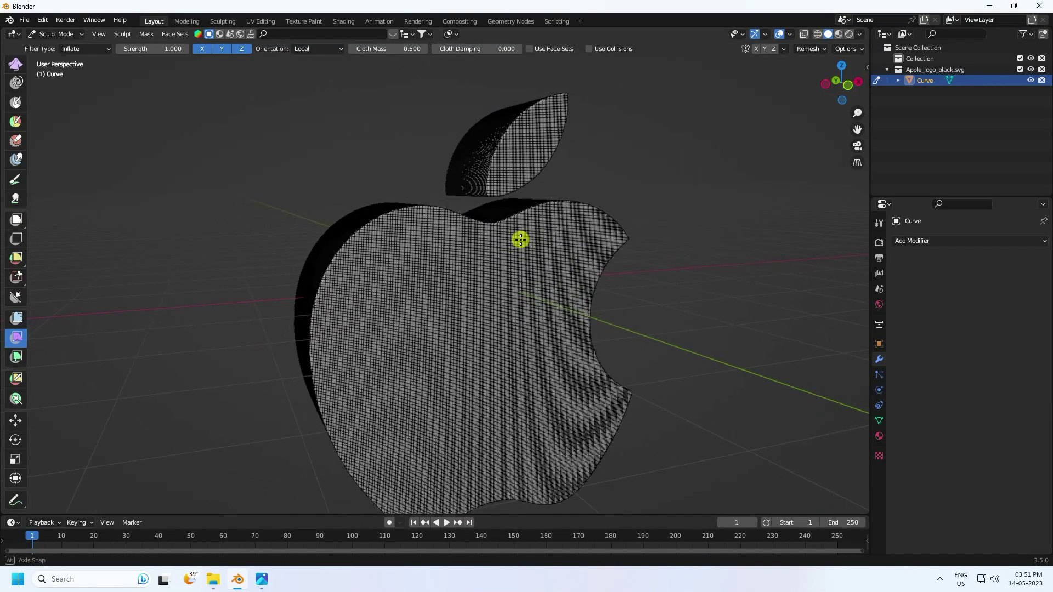
click(790, 34)
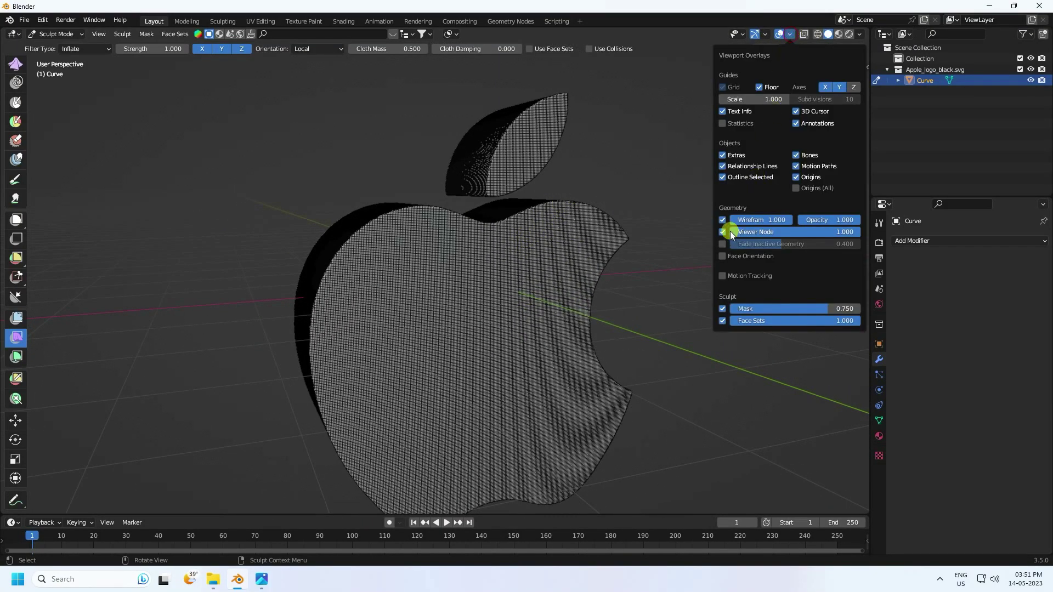
Turn off the wireframe overlay on the apple mesh
click(722, 219)
scroll(583, 195, up, 2)
scroll(542, 242, down, 2)
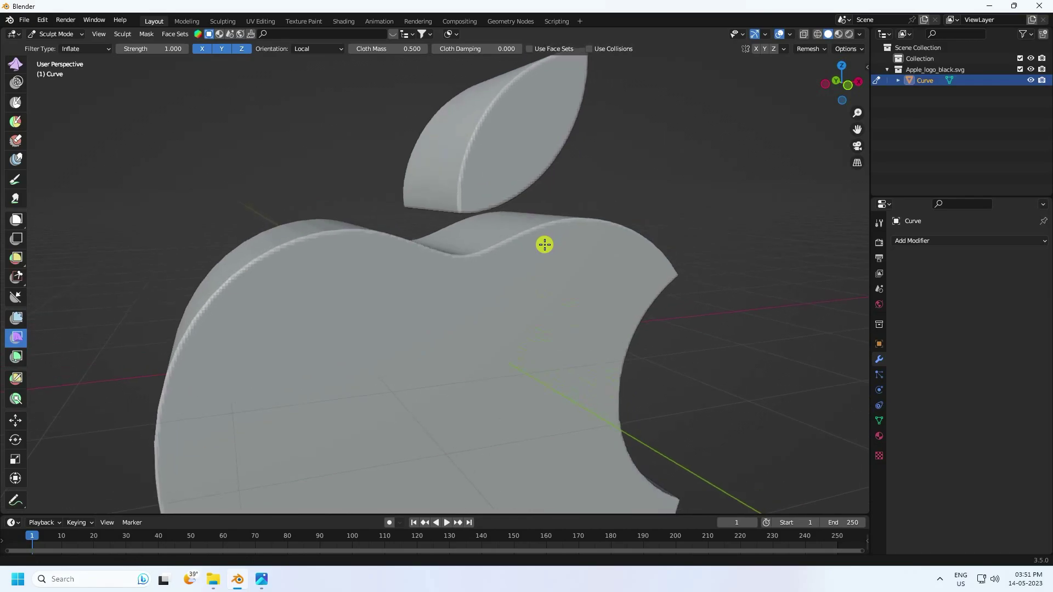
middle_drag(543, 241, 576, 229)
Inflate the apple into a rounded balloon shape and return to Object Mode
drag(576, 229, 578, 287)
scroll(578, 287, down, 4)
middle_drag(577, 287, 445, 296)
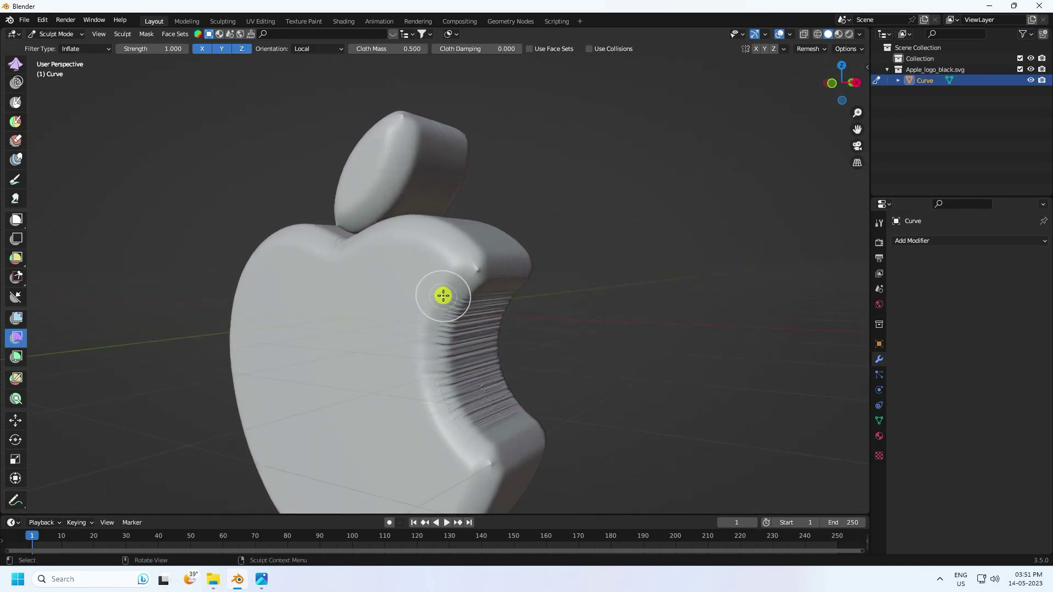
scroll(16, 88, up, 15)
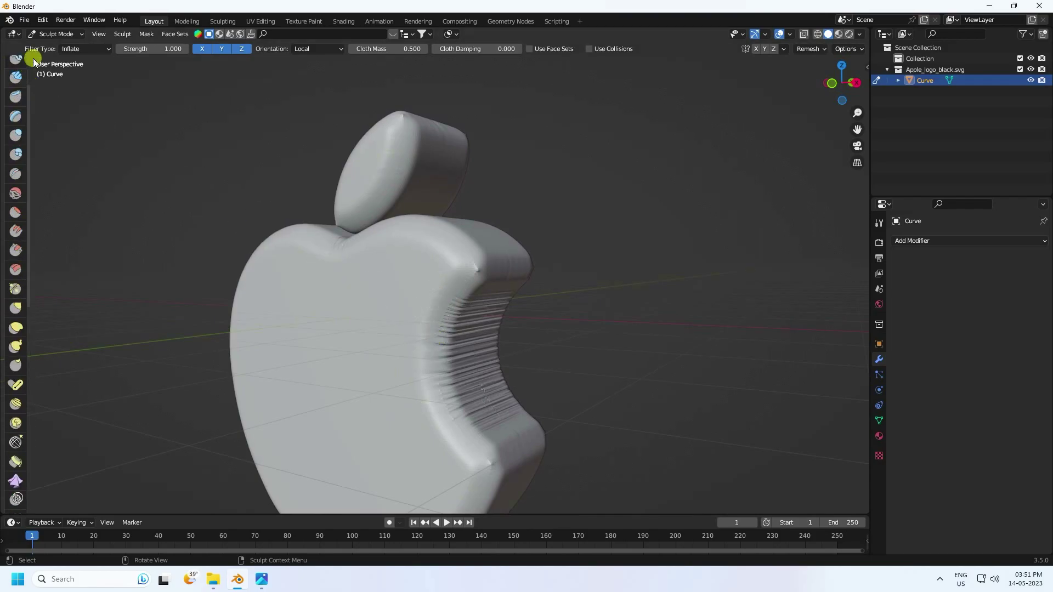
click(55, 35)
click(51, 48)
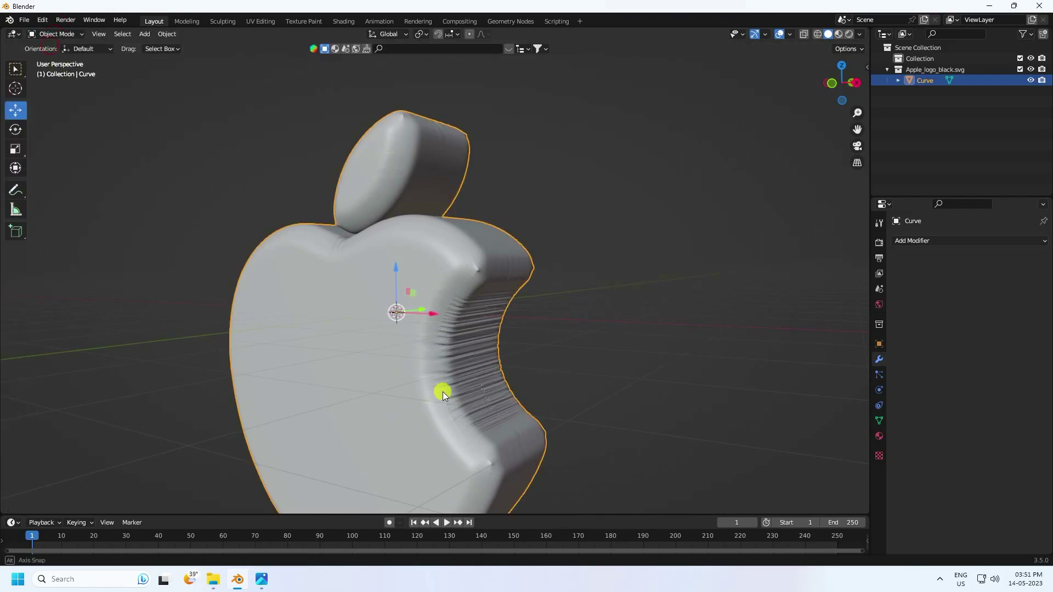
Shade the apple smooth and add a Subdivision Surface modifier (viewport 1, render 2)
middle_drag(443, 392, 466, 290)
right_click(466, 273)
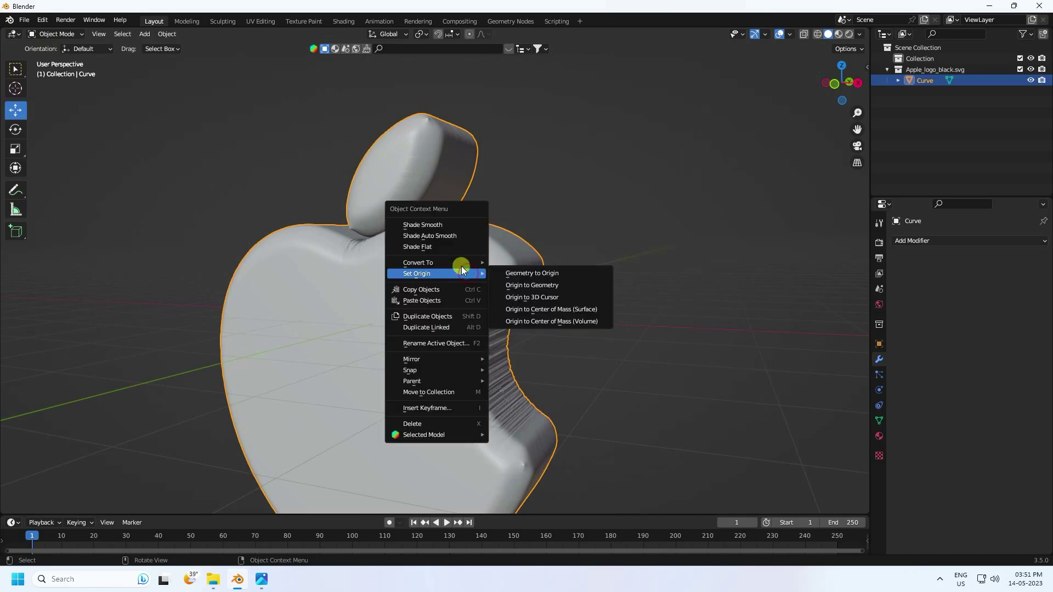
click(422, 222)
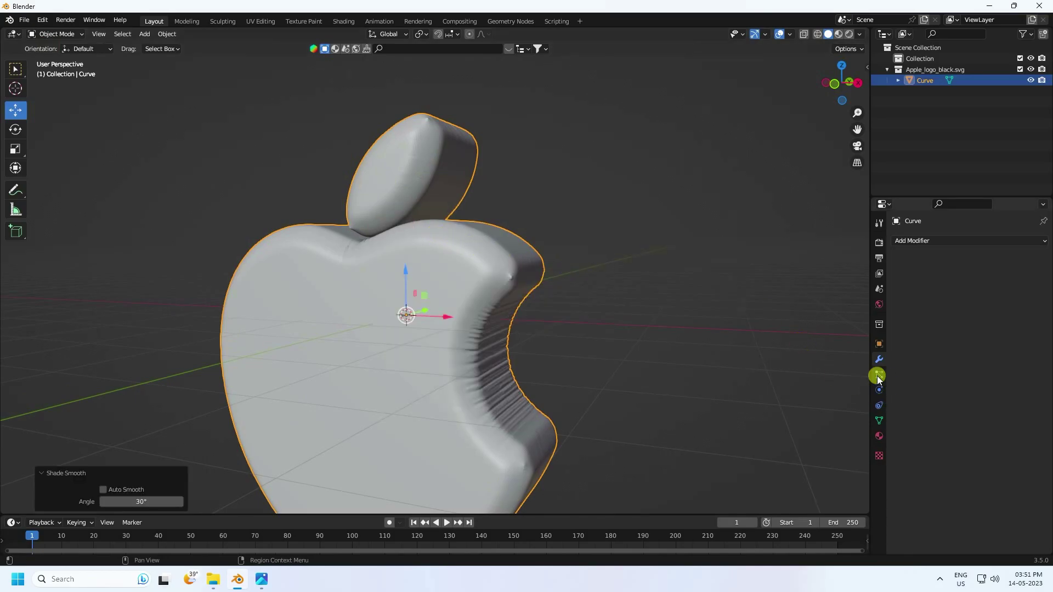
click(912, 242)
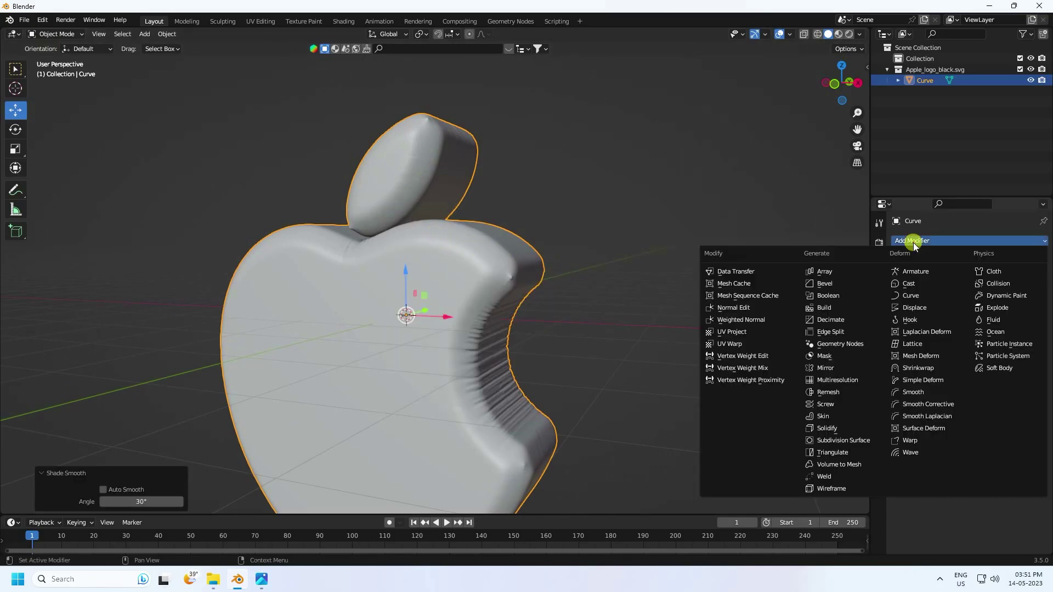
click(822, 441)
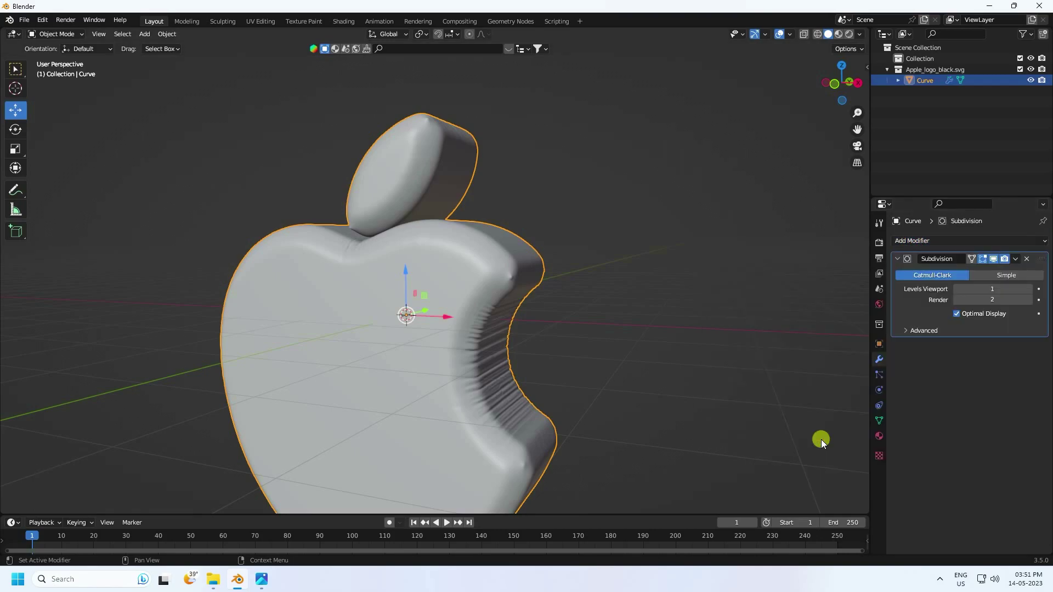
Move the apple -3.1482 m along X and rotate it to stand upright facing forward
middle_drag(555, 284, 494, 329)
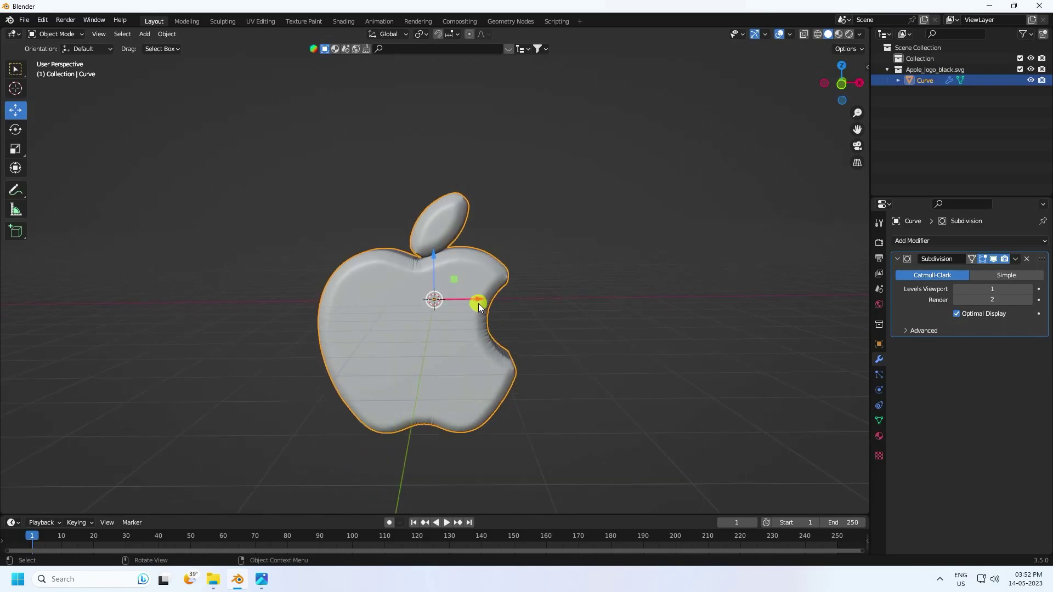
drag(478, 304, 307, 306)
click(15, 131)
click(518, 229)
scroll(381, 319, up, 3)
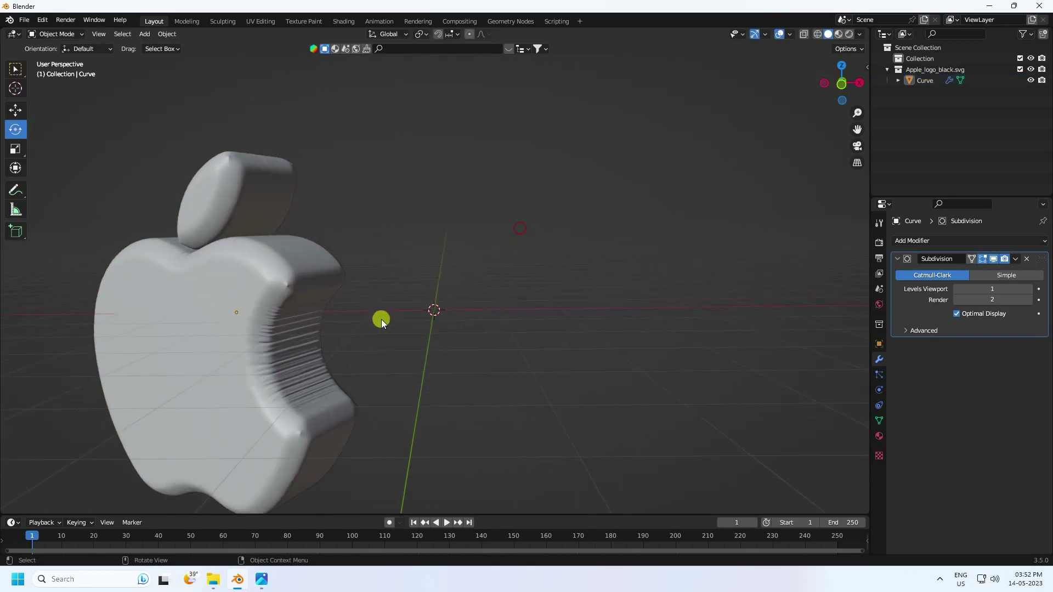
middle_drag(380, 319, 479, 369)
scroll(479, 370, down, 4)
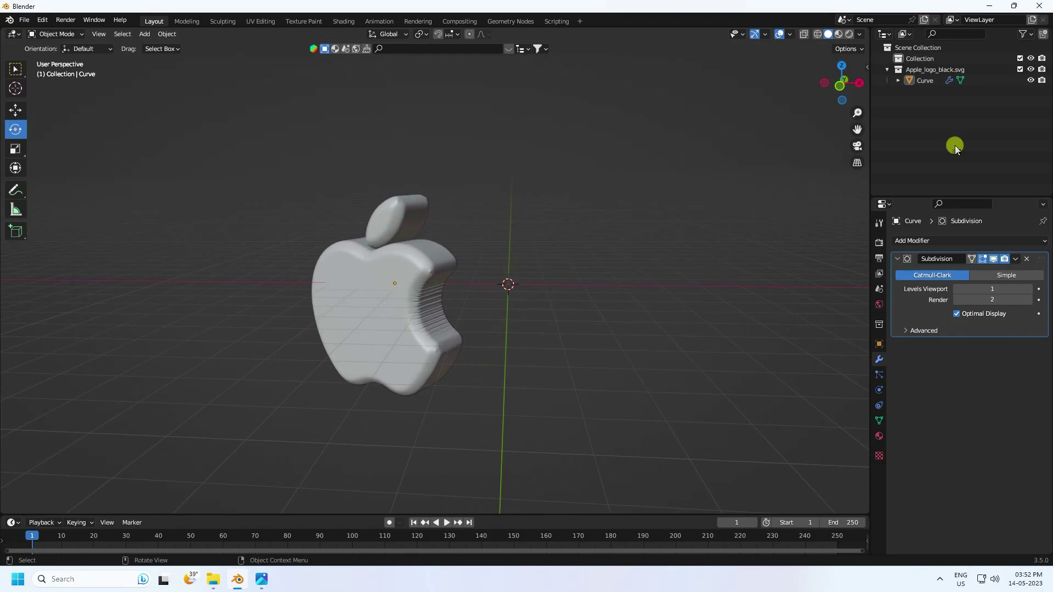
Move the Apple logo -4.301 m along X
click(382, 296)
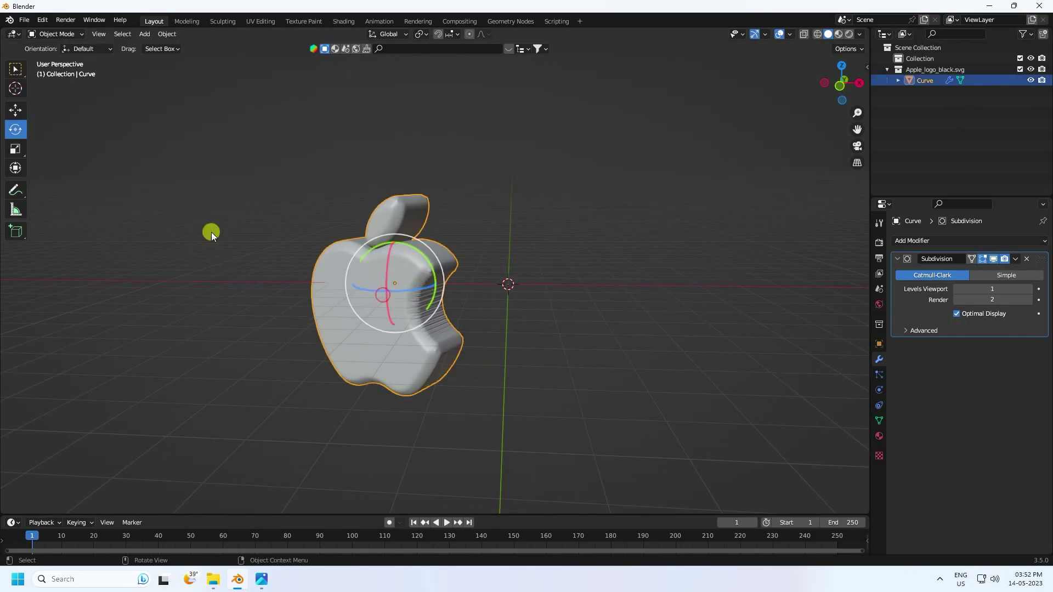
click(15, 109)
drag(442, 282, 290, 281)
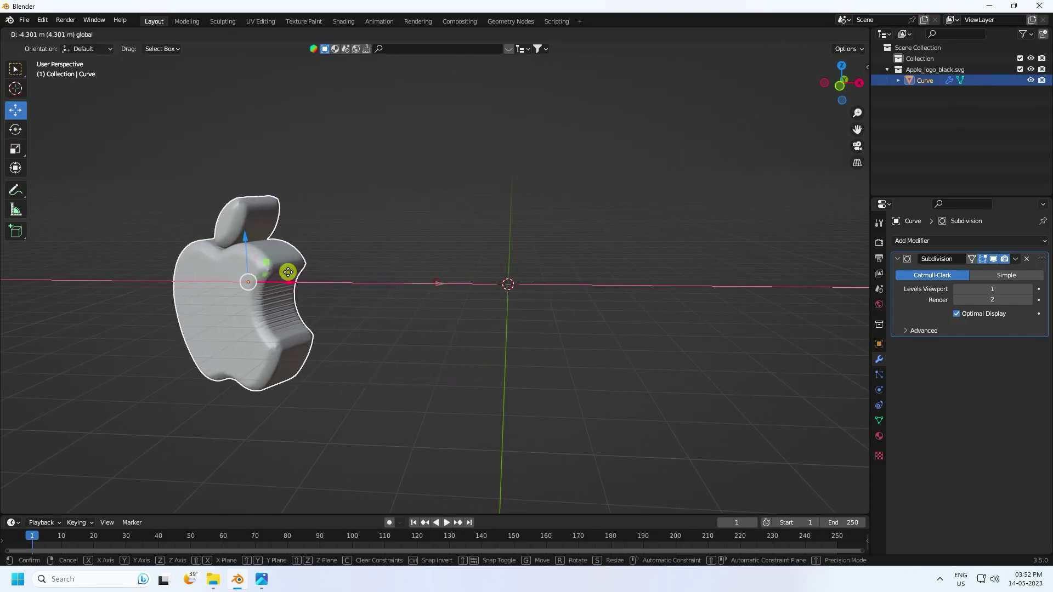
Import mcdonald-s-15-logo-svgrepo-com.svg as a new curve
click(24, 22)
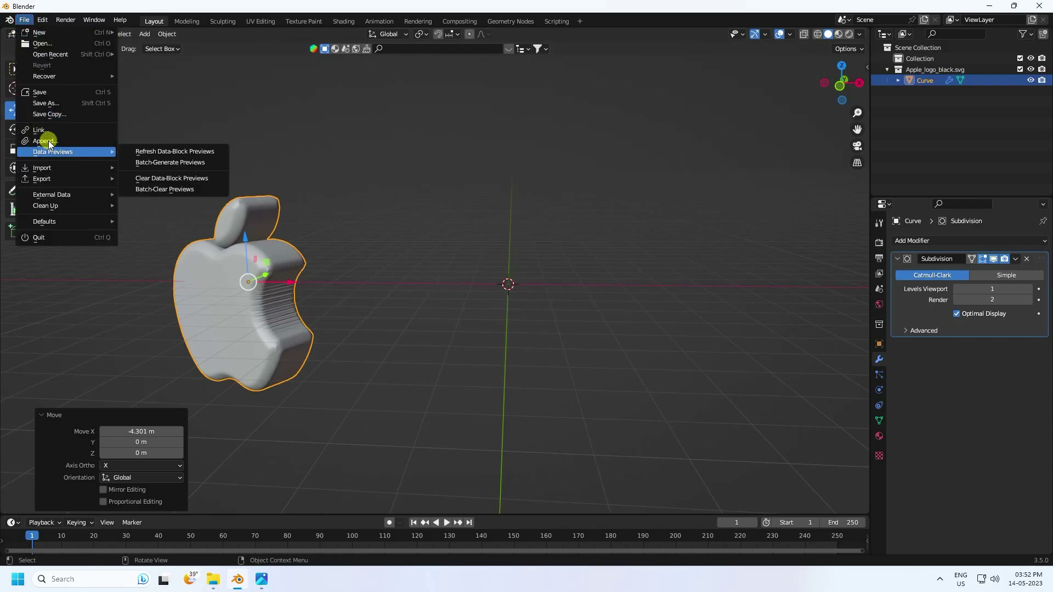
mouse_move(42, 167)
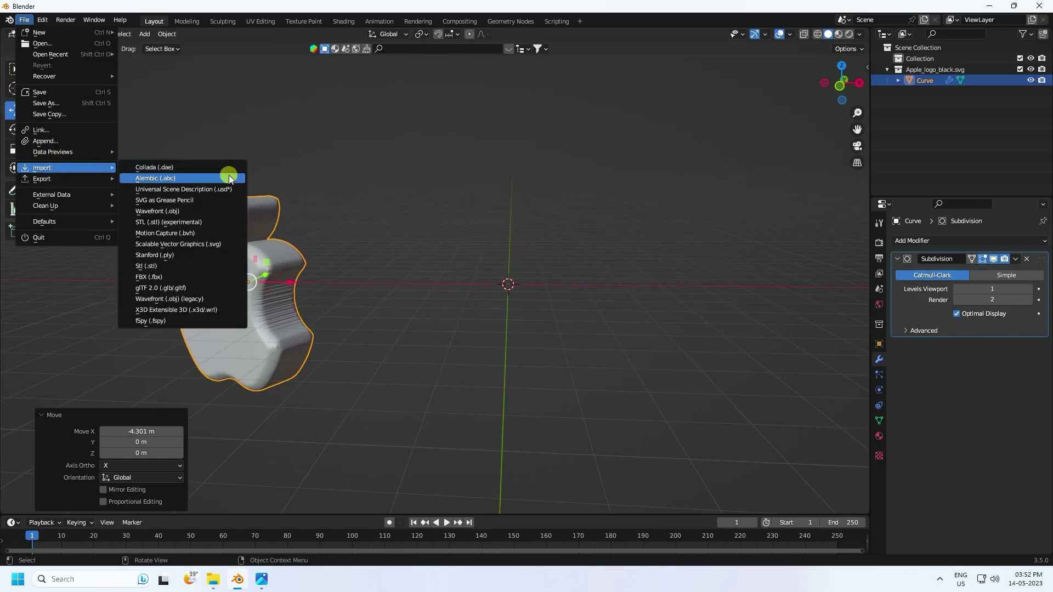
click(206, 244)
click(498, 196)
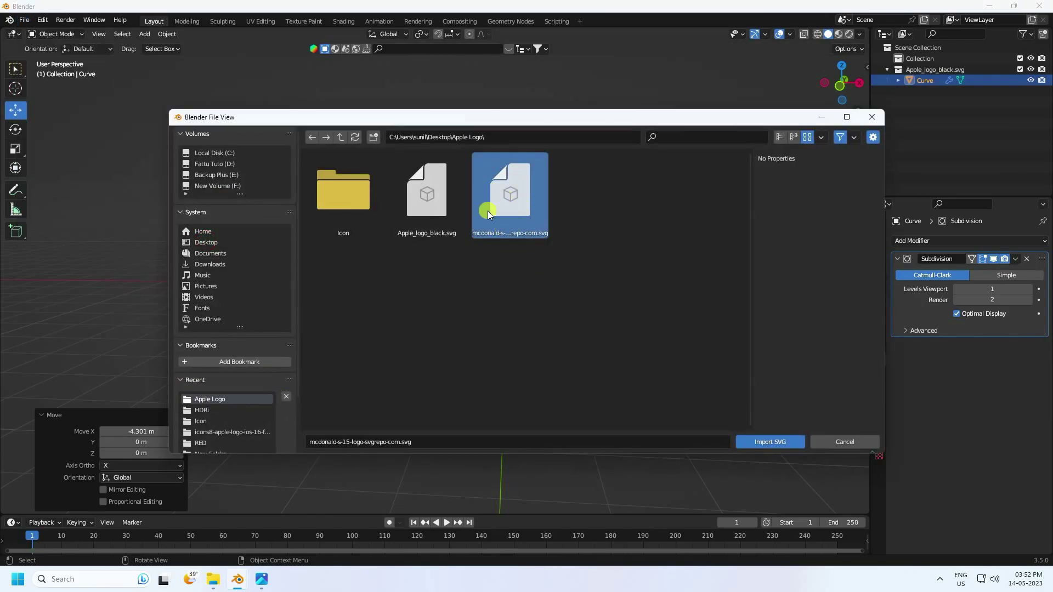
click(759, 441)
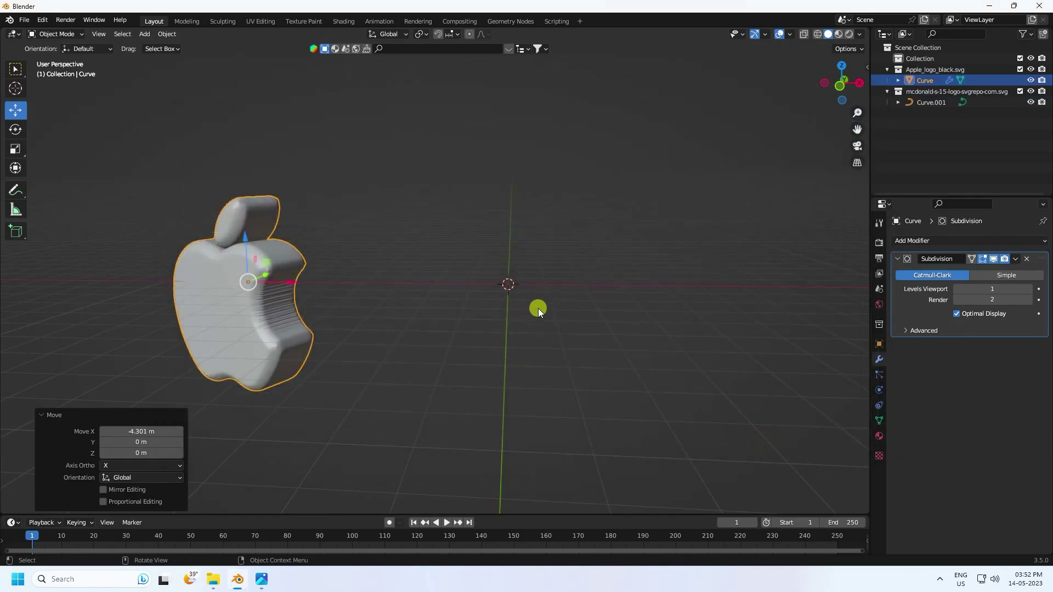
middle_drag(538, 308, 504, 313)
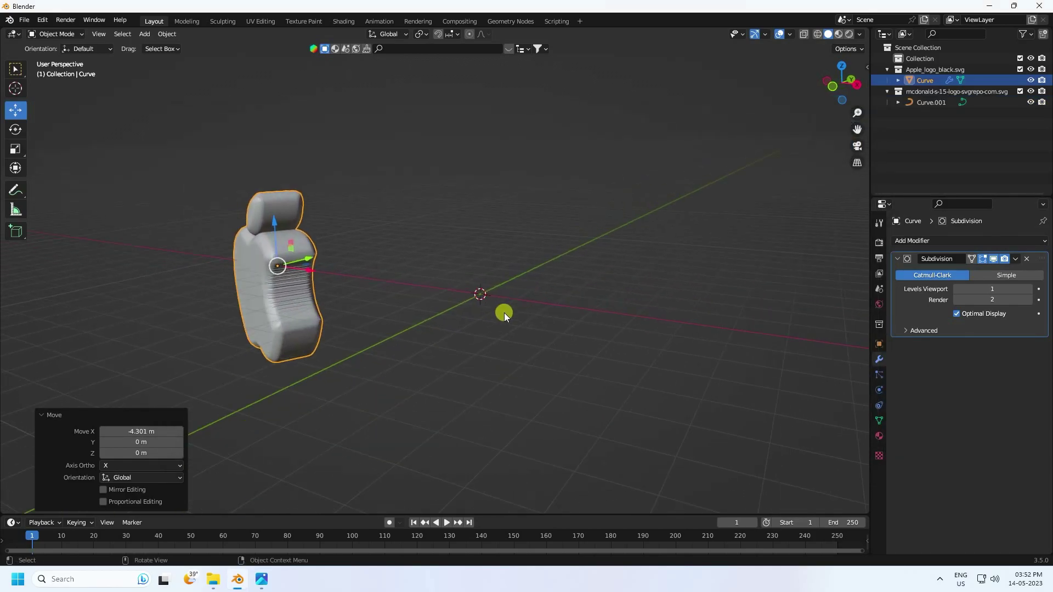
Select the imported McDonald's curve and scale it up to 5.884
click(435, 254)
key(s)
click(778, 275)
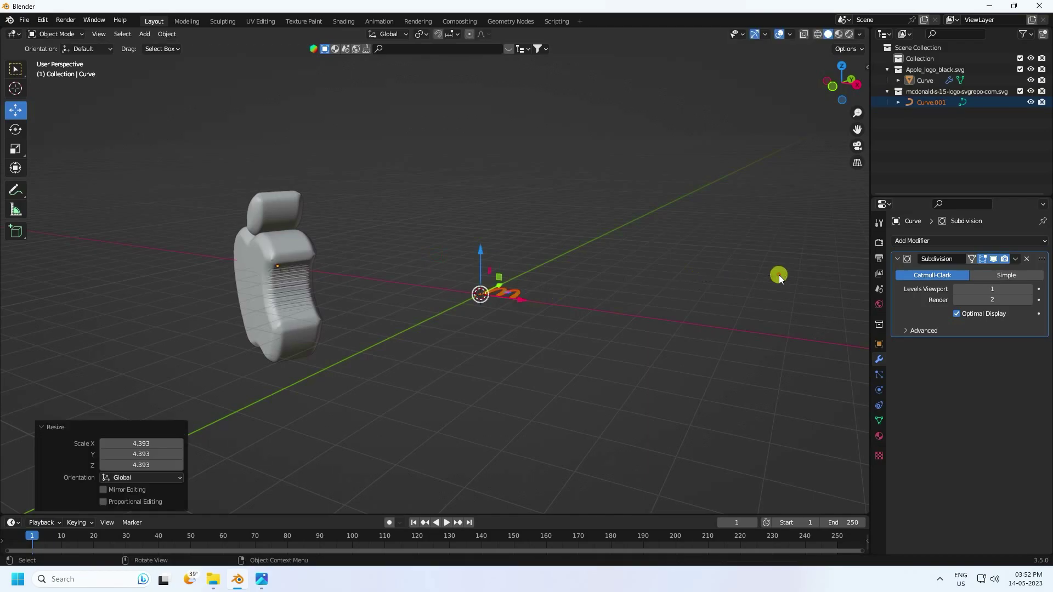
key(s)
click(782, 258)
middle_drag(781, 259, 641, 339)
Rotate the M exactly 90° about X so it stands upright
click(15, 129)
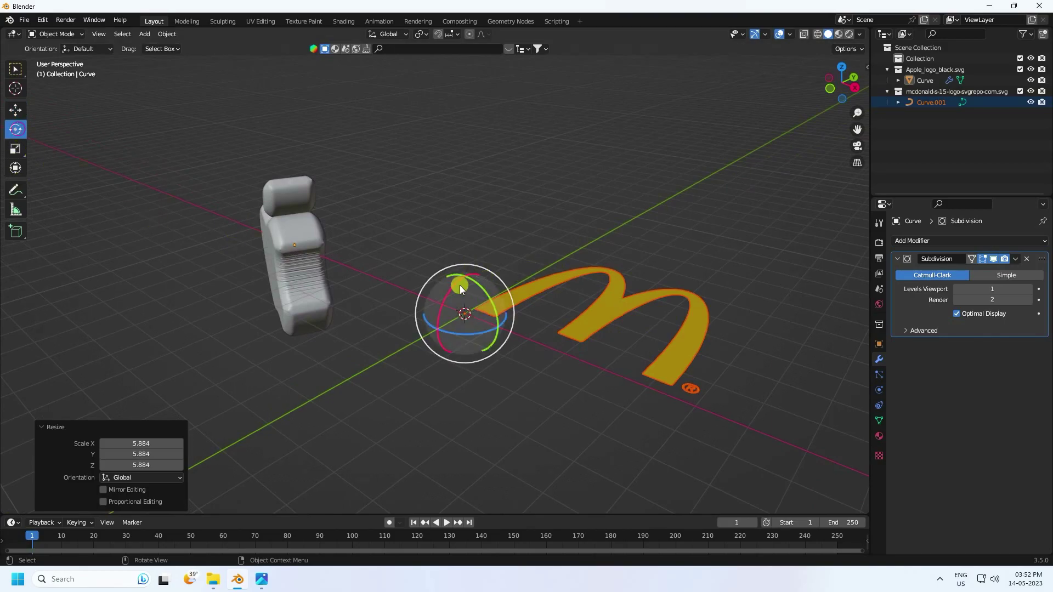
drag(454, 284, 436, 331)
click(153, 454)
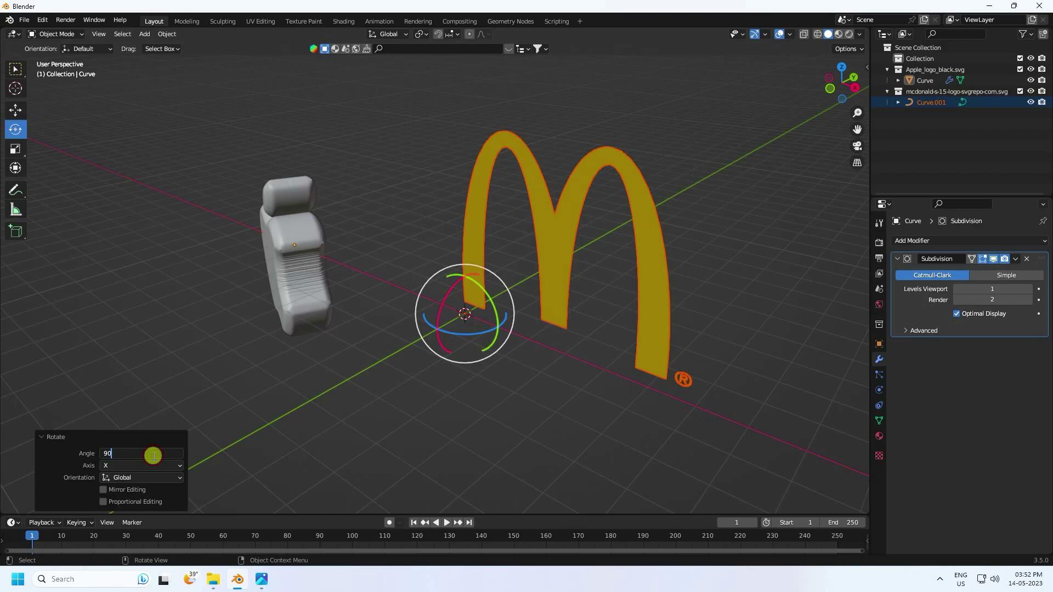
text(90)
key(Return)
click(15, 110)
middle_drag(611, 347, 173, 40)
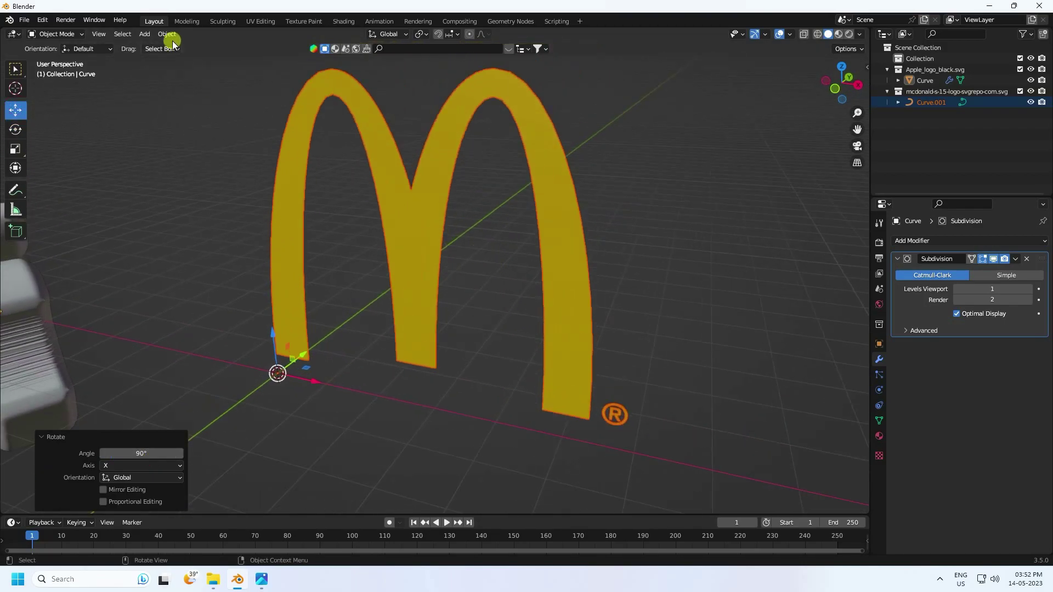
Convert the M curve into a mesh via Object > Convert > Mesh
click(167, 34)
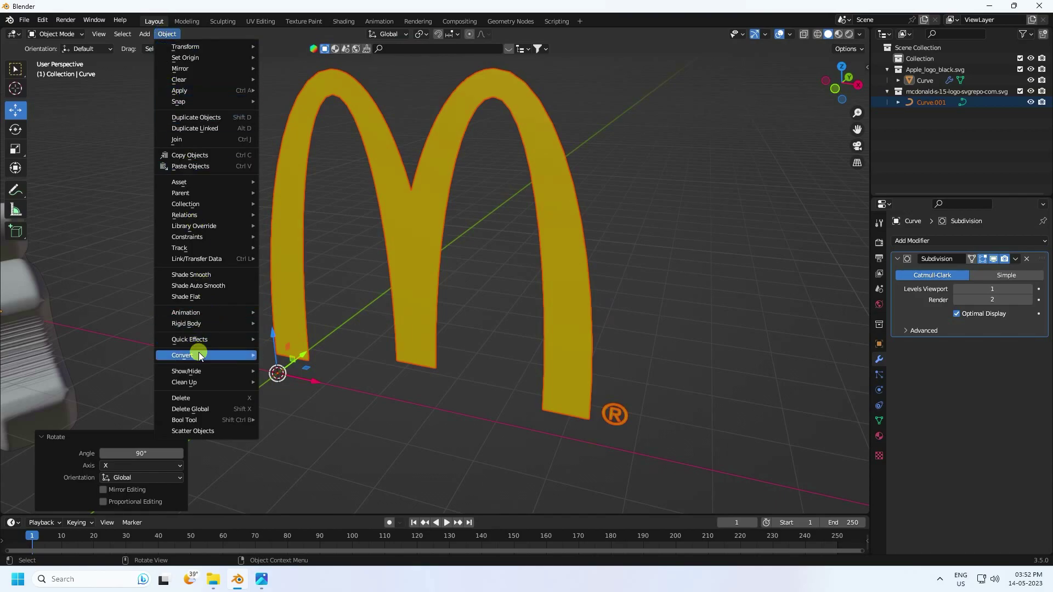
mouse_move(237, 355)
click(416, 237)
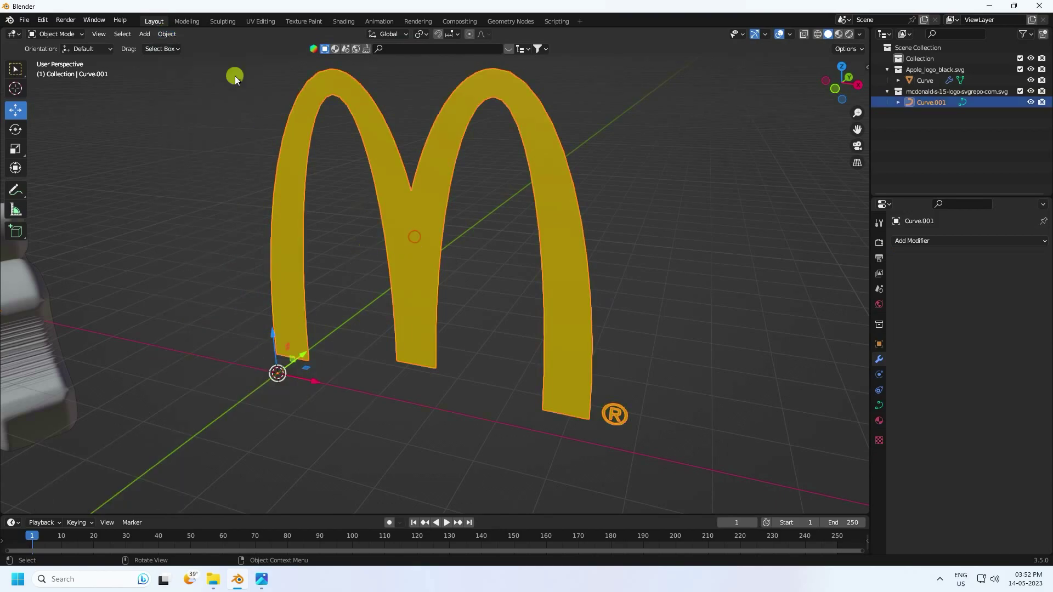
click(169, 35)
mouse_move(176, 359)
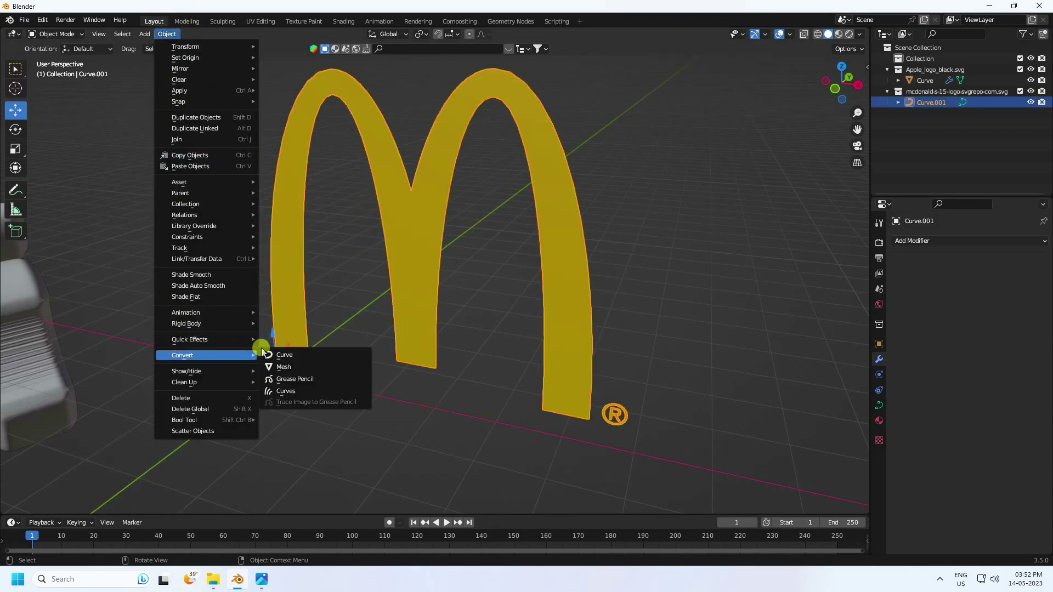
click(292, 364)
middle_drag(436, 385, 439, 374)
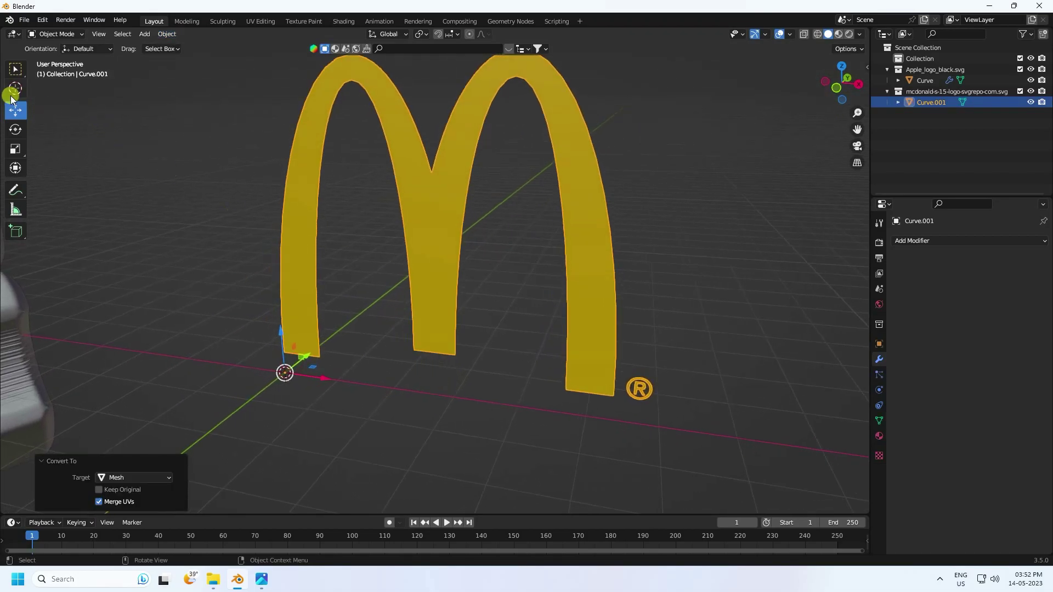
Switch the M into Edit Mode
click(57, 34)
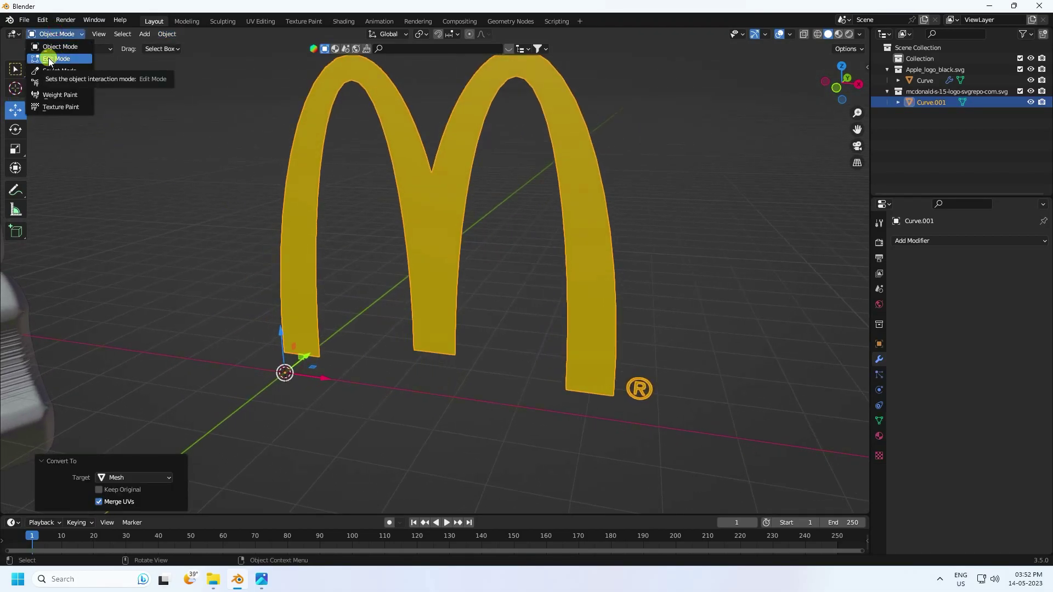
click(55, 59)
scroll(653, 389, up, 4)
Delete the ® emblem's vertices and the stray vertices near the origin
shift+middle_drag(694, 386, 555, 338)
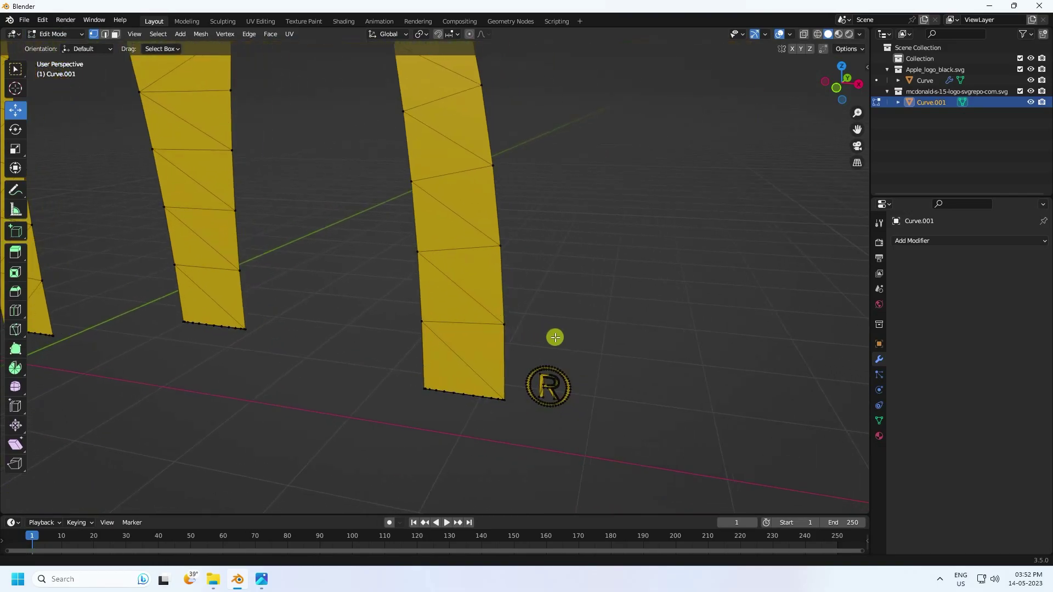
drag(635, 332, 517, 434)
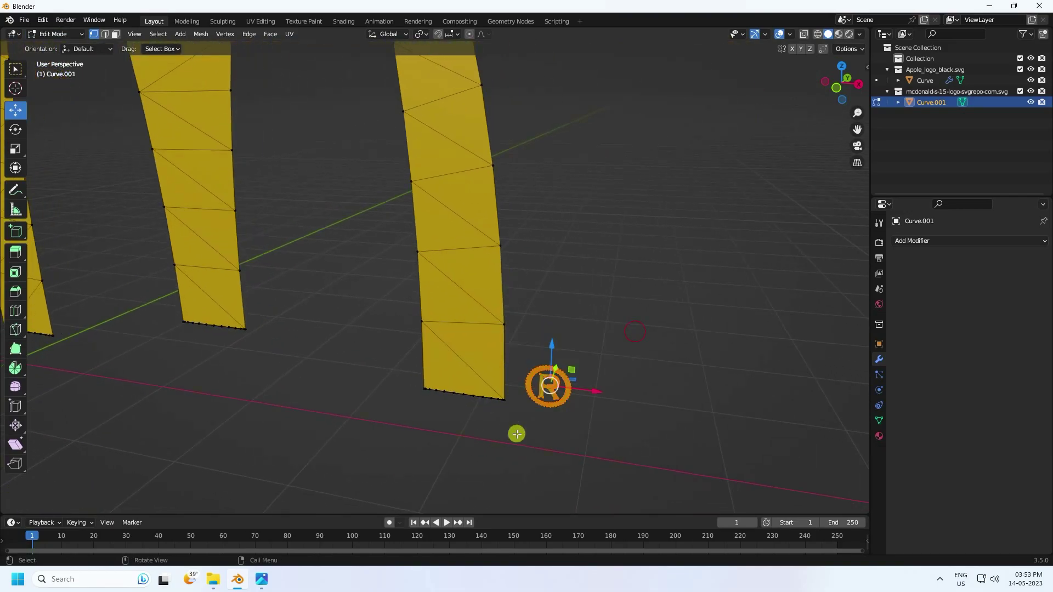
key(x)
click(503, 423)
drag(642, 336, 536, 439)
key(x)
click(533, 423)
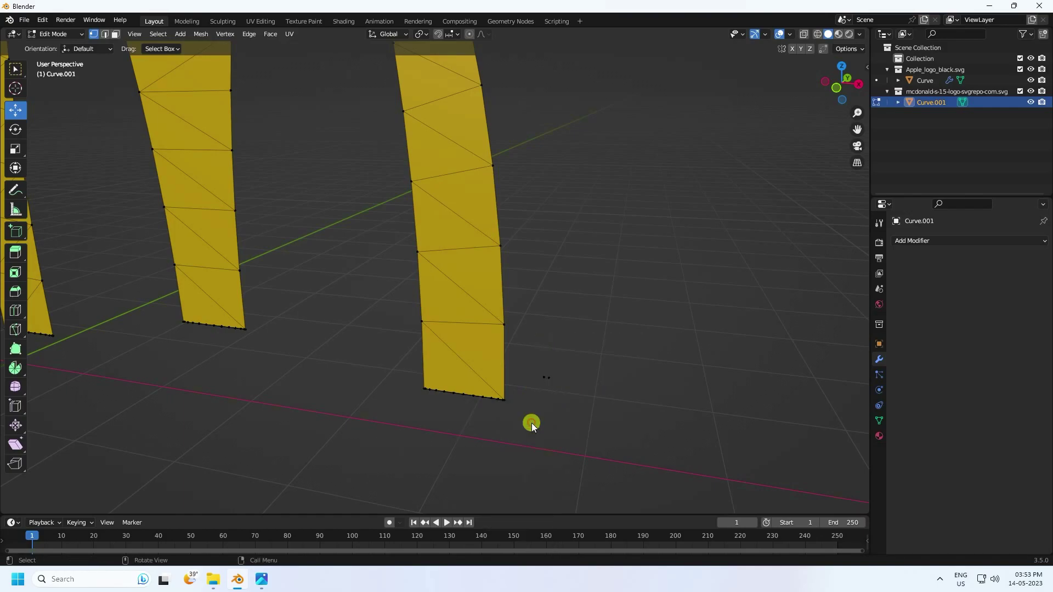
drag(565, 379, 537, 398)
key(x)
click(536, 400)
Select all and extrude the M's faces along Y to a depth of -0.18467 m
scroll(463, 315, down, 5)
scroll(434, 280, up, 1)
middle_drag(434, 279, 486, 348)
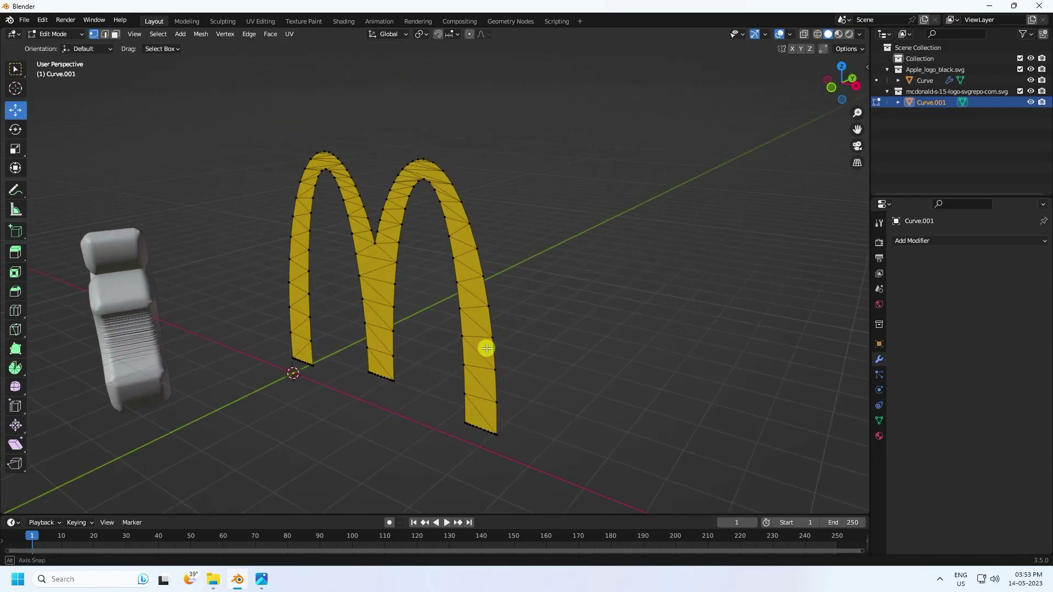
middle_drag(60, 43, 482, 318)
key(a)
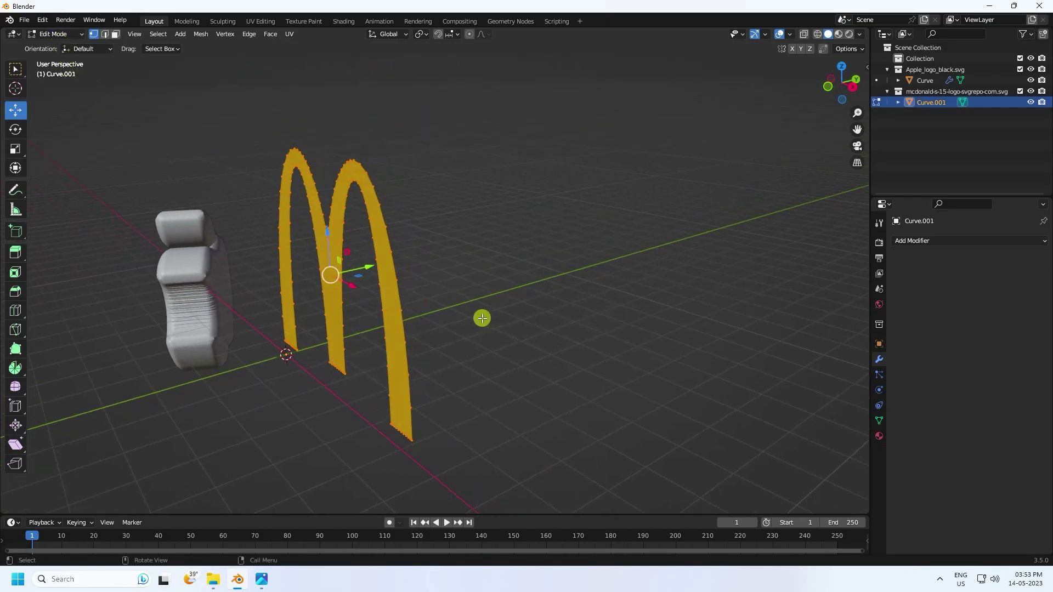
key(e)
key(g)
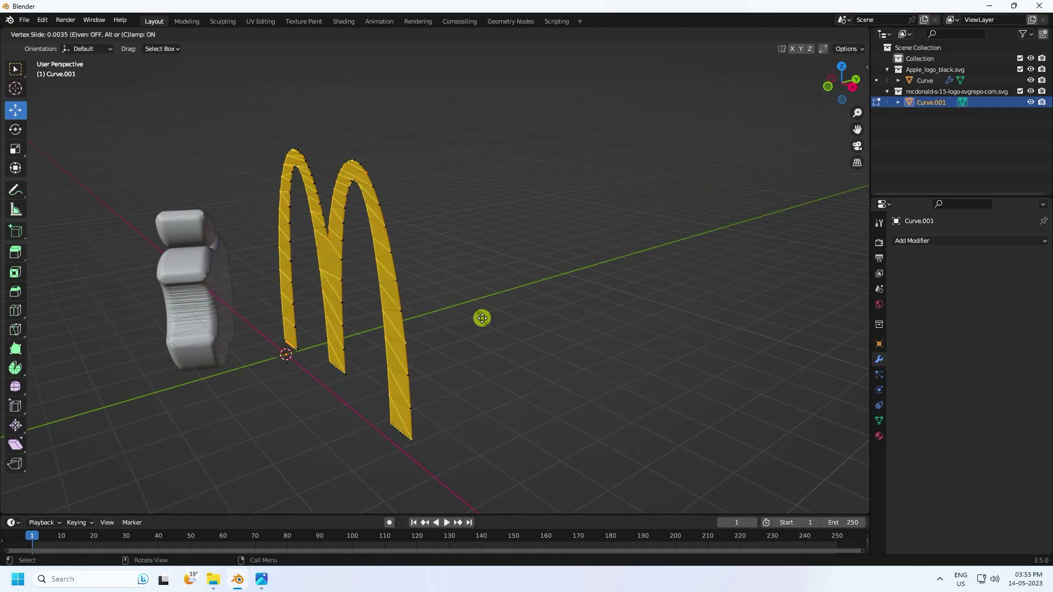
click(482, 318)
middle_drag(454, 303, 408, 309)
drag(340, 282, 390, 283)
middle_drag(390, 282, 373, 245)
drag(383, 253, 339, 248)
Return the M to Object Mode
click(53, 36)
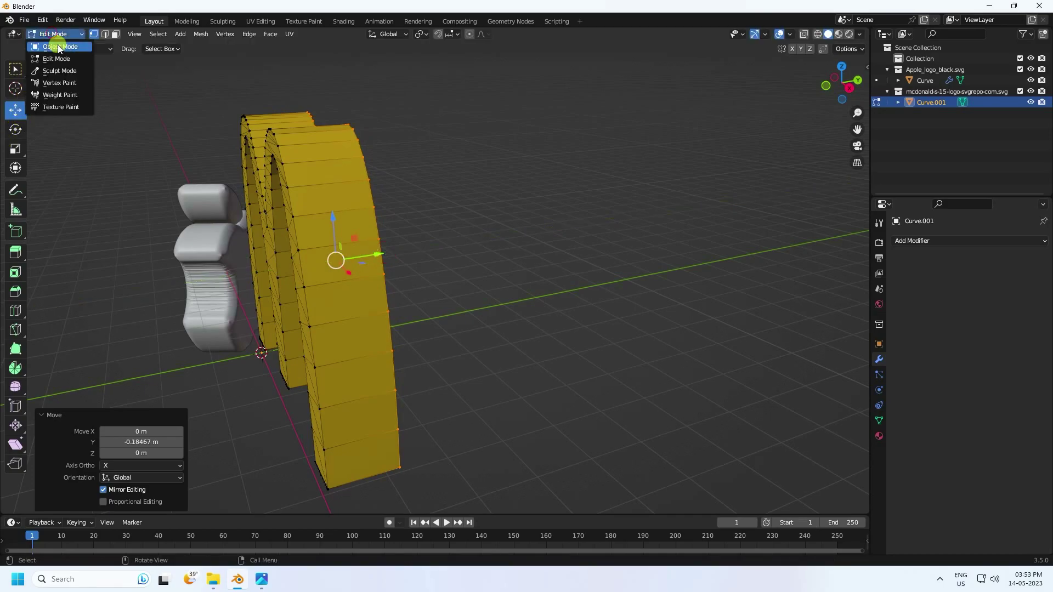
click(59, 46)
middle_drag(438, 225, 534, 209)
scroll(534, 209, down, 5)
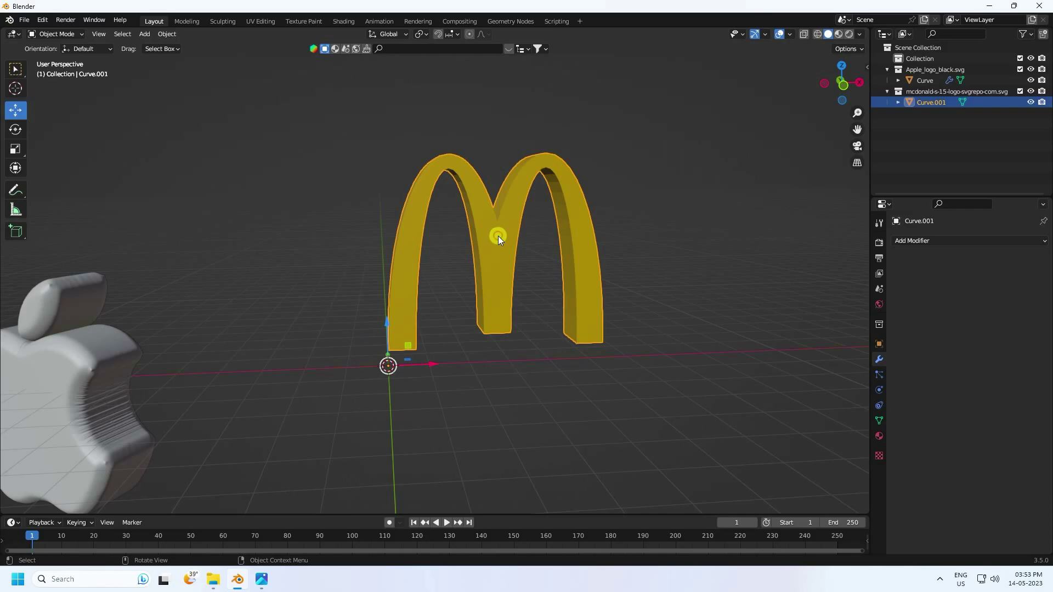
Set the M's origin to its geometry and snap it onto the 3D cursor at world origin
right_click(497, 236)
mouse_move(445, 283)
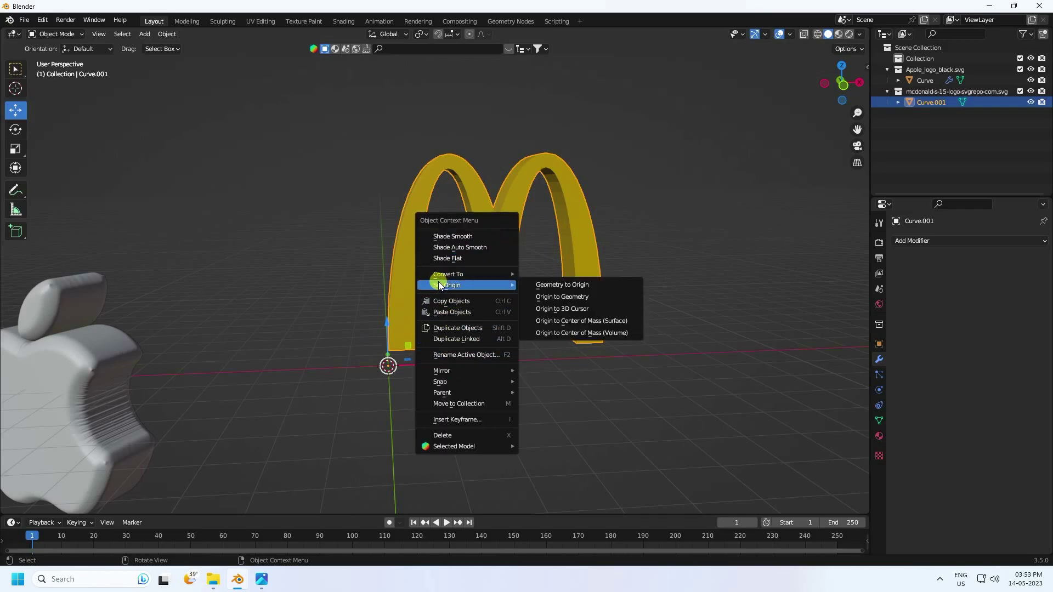
click(584, 296)
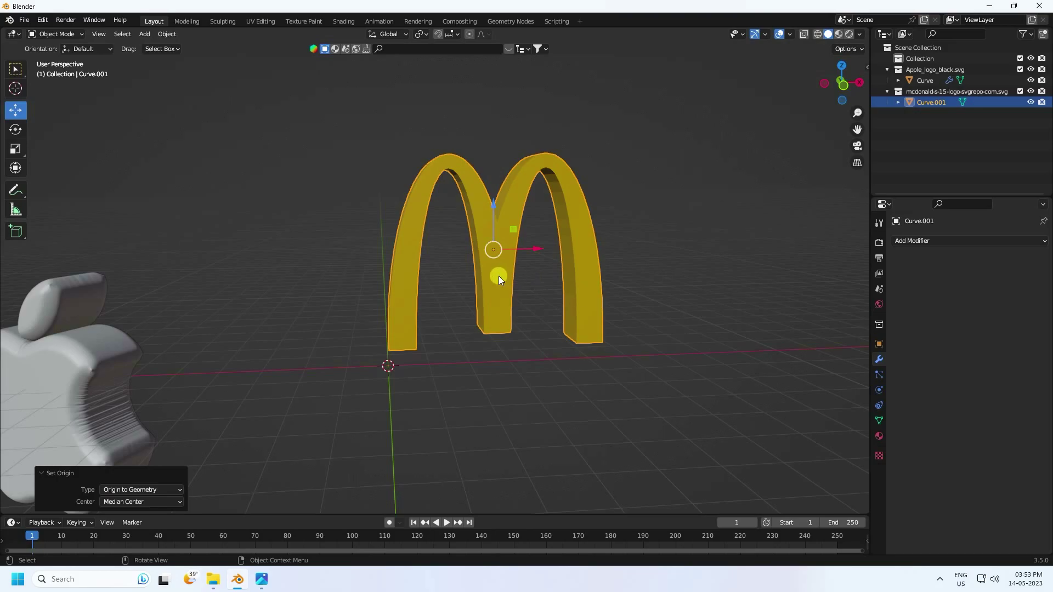
key(shift+s)
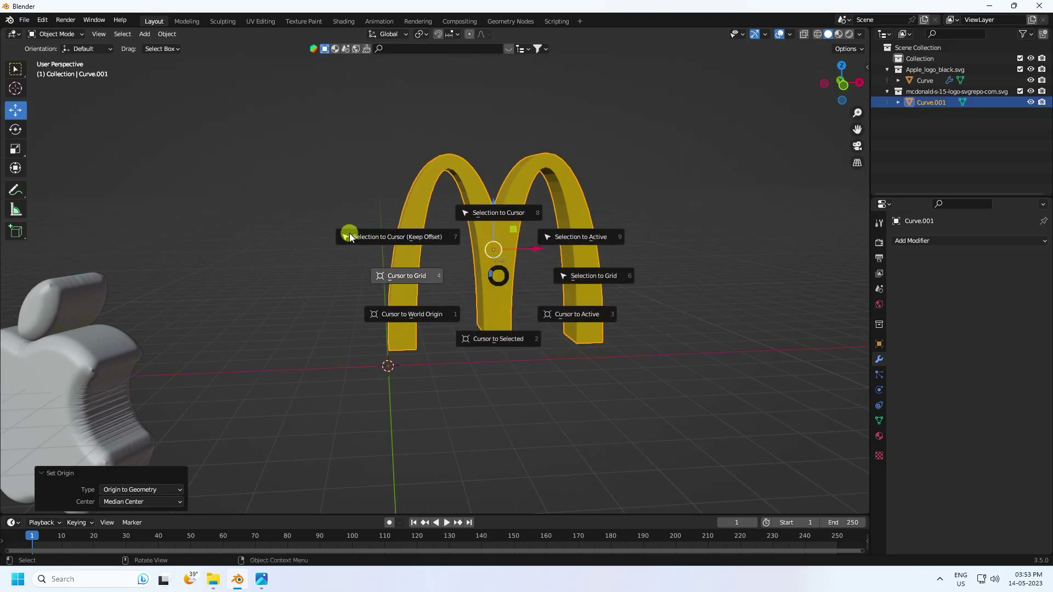
click(421, 238)
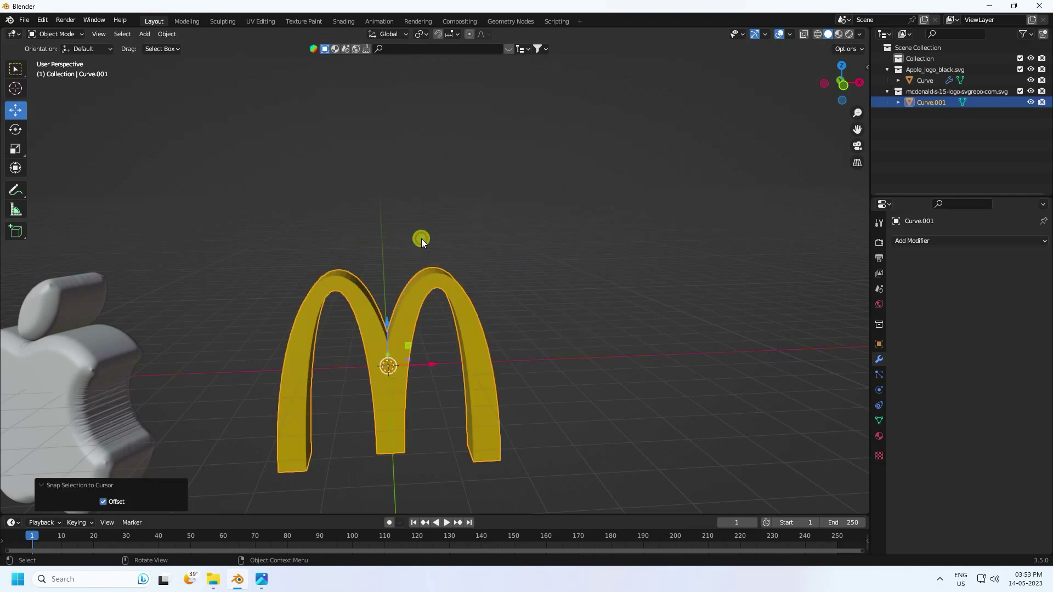
mouse_move(476, 373)
middle_down()
mouse_move(501, 356)
mouse_move(384, 305)
mouse_move(455, 298)
mouse_move(542, 264)
middle_up()
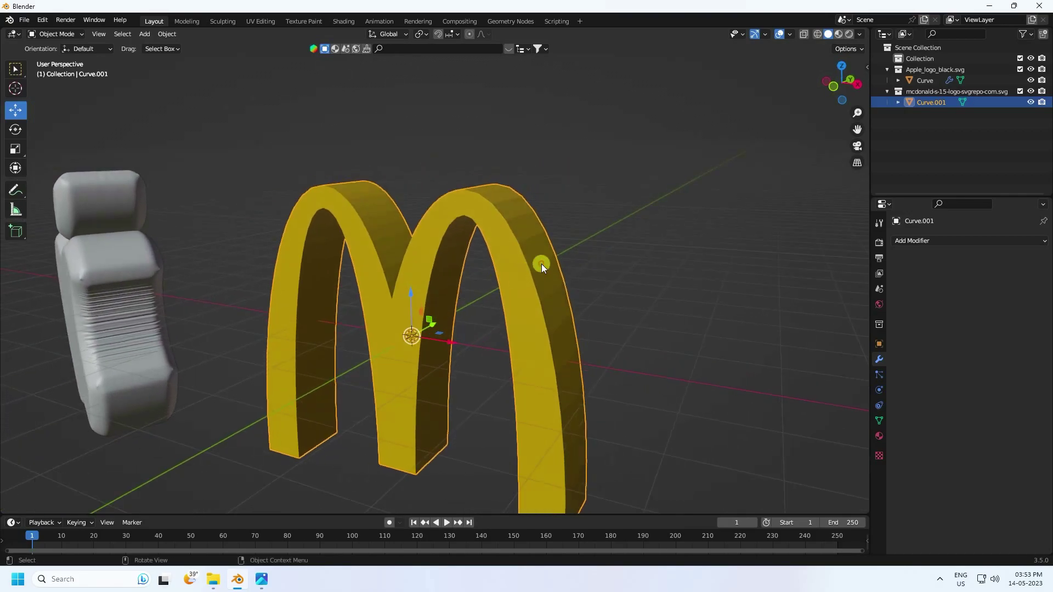
Add a Remesh modifier to the M with a 0.001 m voxel size
click(912, 240)
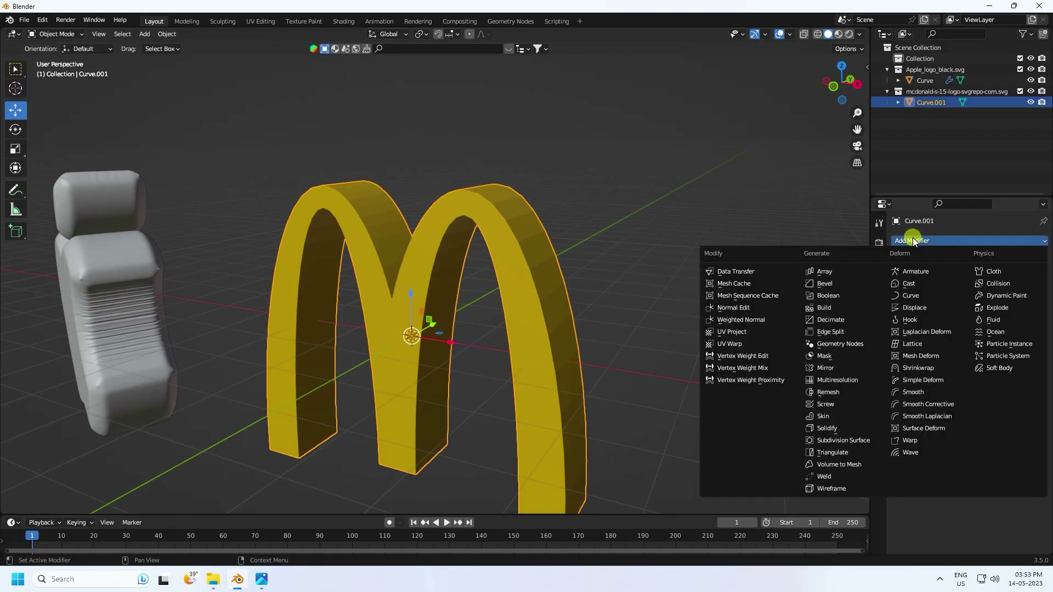
click(825, 391)
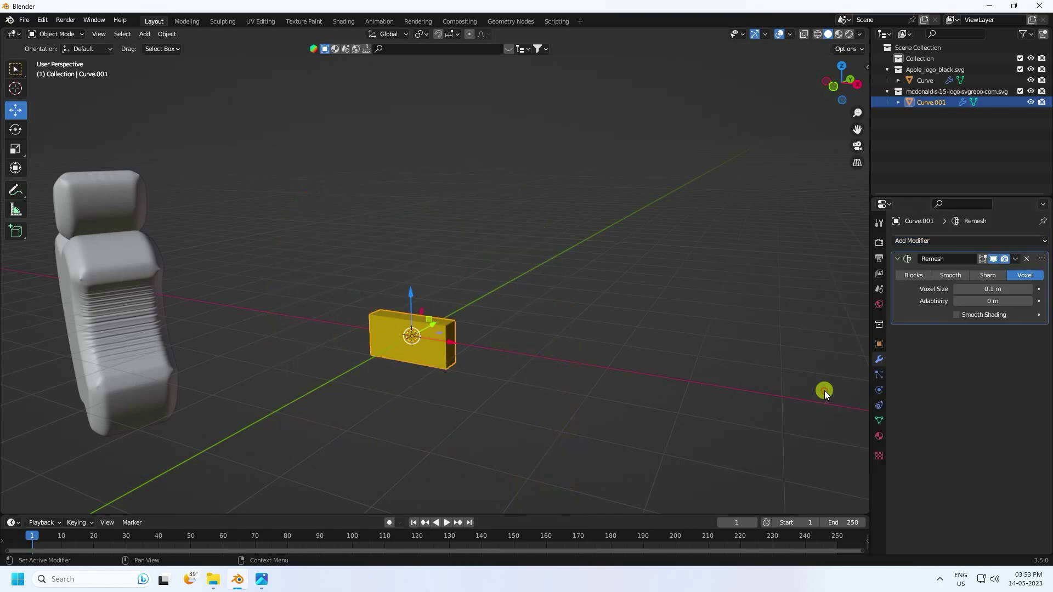
click(976, 289)
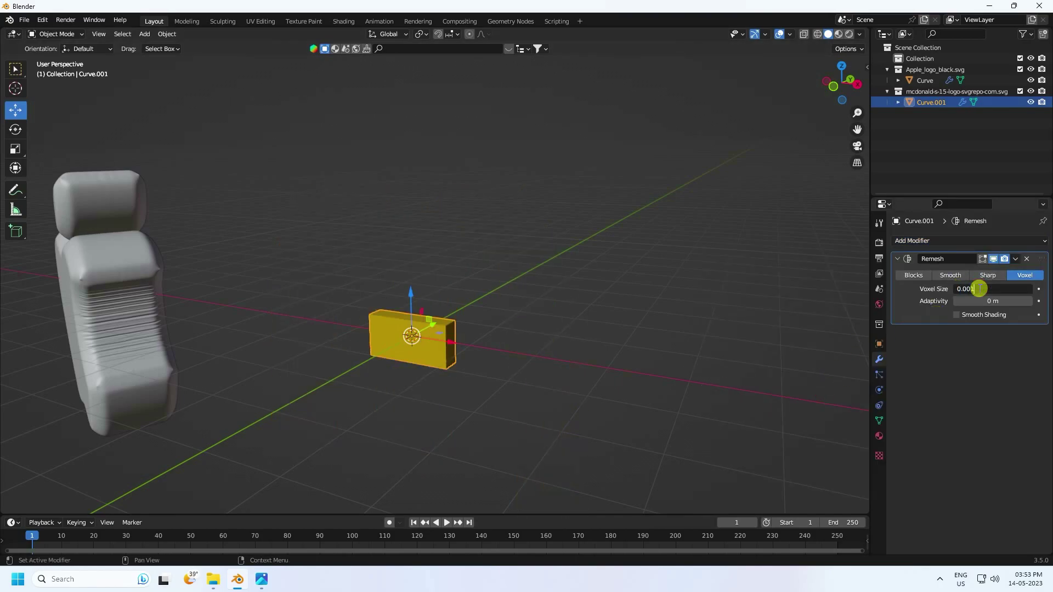
text(0.001)
key(Return)
scroll(526, 207, up, 4)
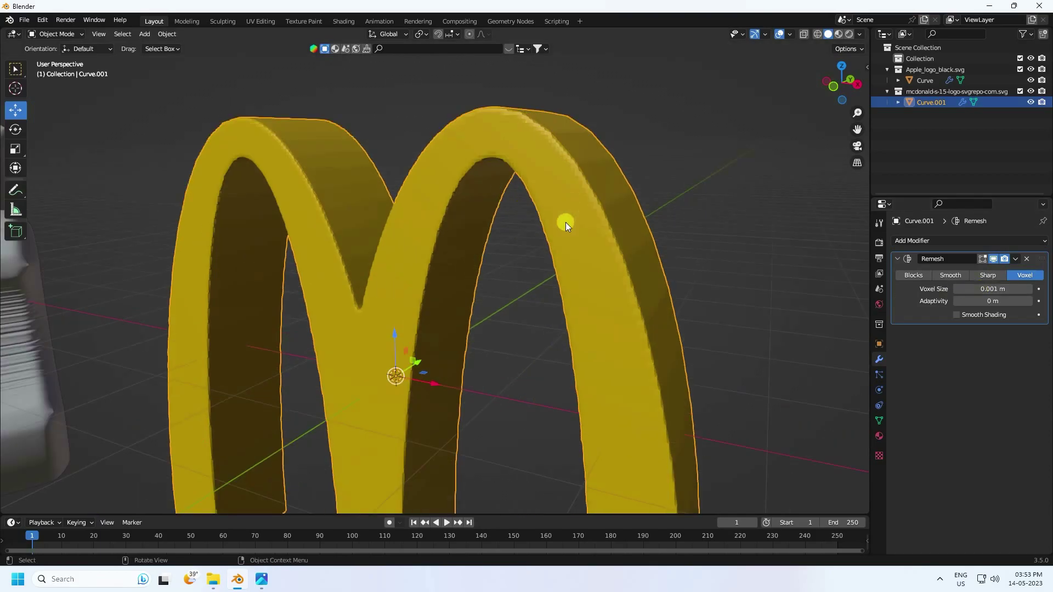
Show the wireframe overlay and apply the Remesh modifier permanently to the M
click(788, 34)
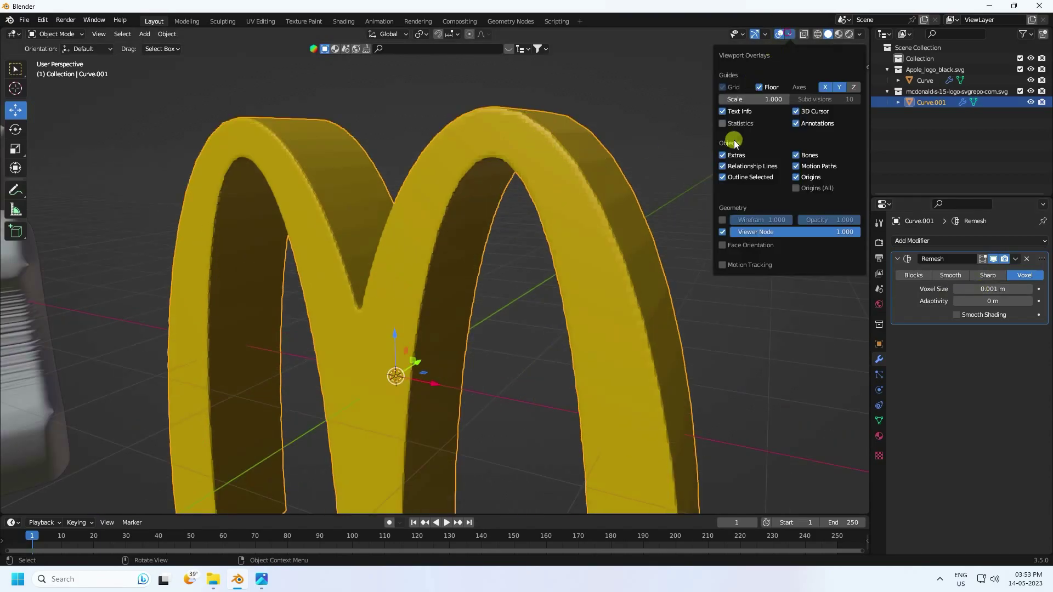
click(722, 220)
middle_drag(633, 134, 623, 206)
mouse_move(606, 206)
middle_down()
mouse_move(684, 216)
mouse_move(620, 210)
middle_up()
click(1015, 259)
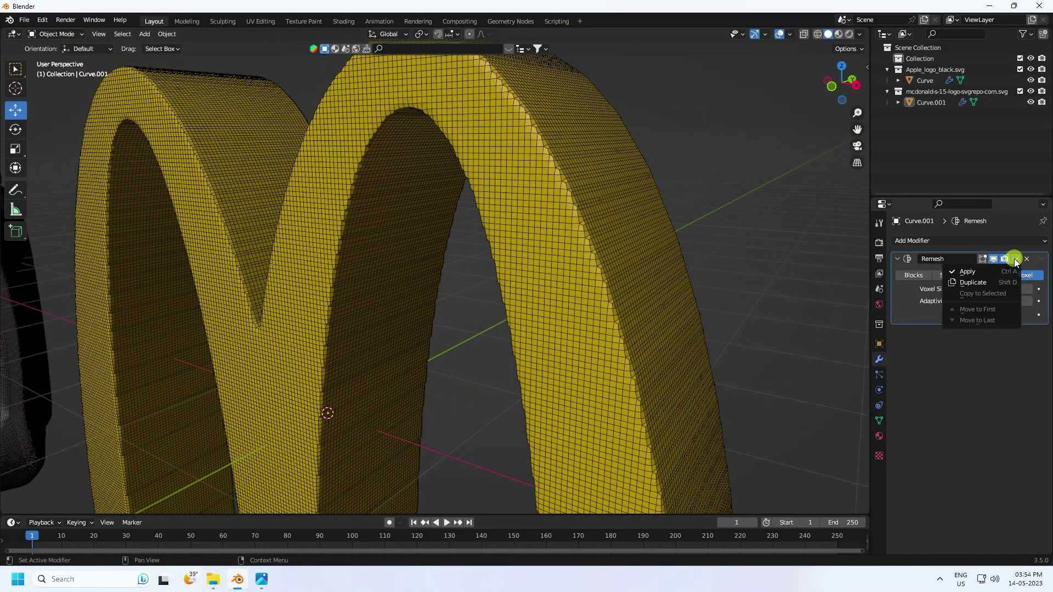
click(968, 273)
click(530, 268)
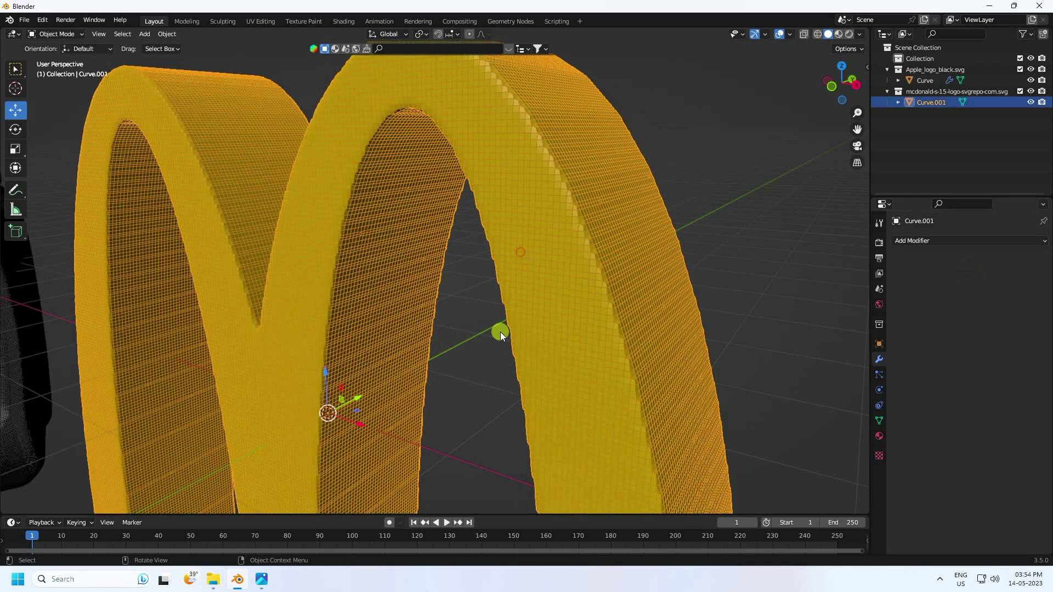
Enter Sculpt Mode and set the Mesh Filter type to Inflate
click(55, 30)
click(48, 74)
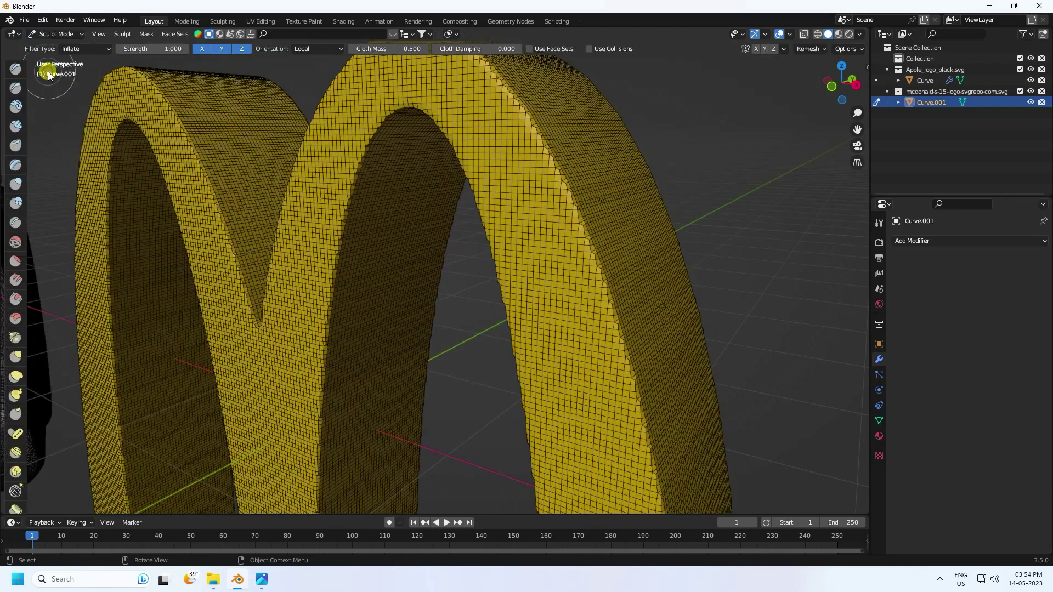
scroll(16, 383, down, 10)
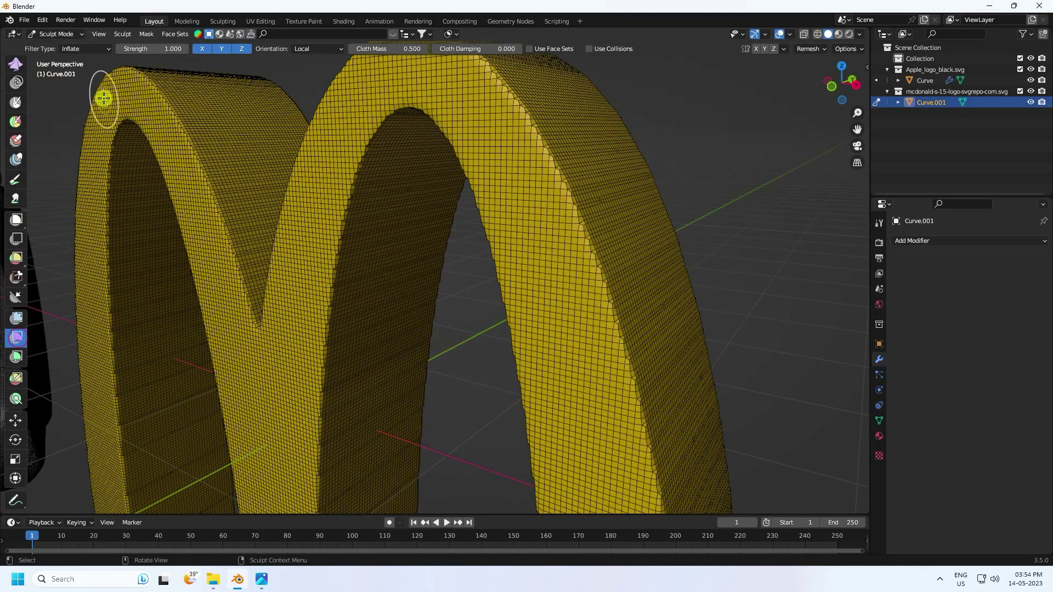
click(90, 48)
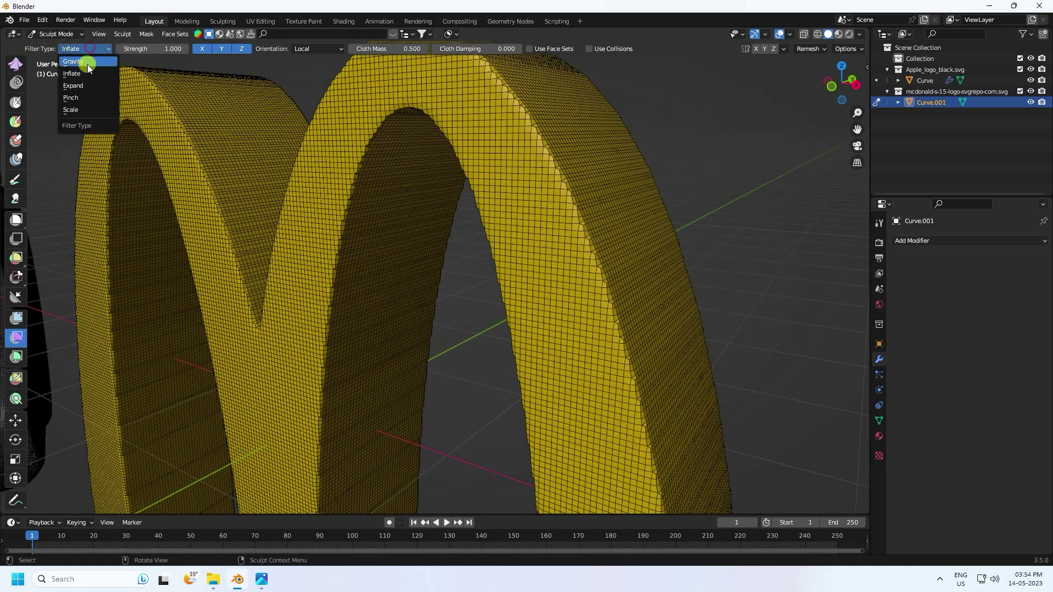
click(82, 72)
Inflate the M into a swollen shape, undoing and redoing to compare results
middle_drag(399, 188, 474, 195)
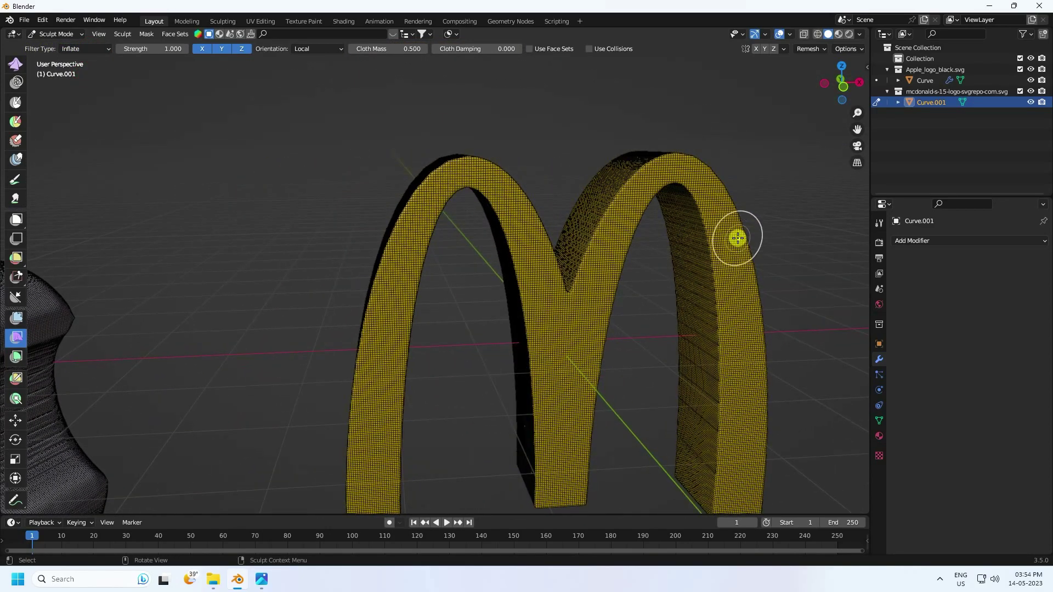
scroll(738, 238, up, 3)
scroll(630, 228, up, 3)
drag(597, 206, 539, 286)
middle_drag(539, 285, 533, 296)
scroll(533, 296, down, 3)
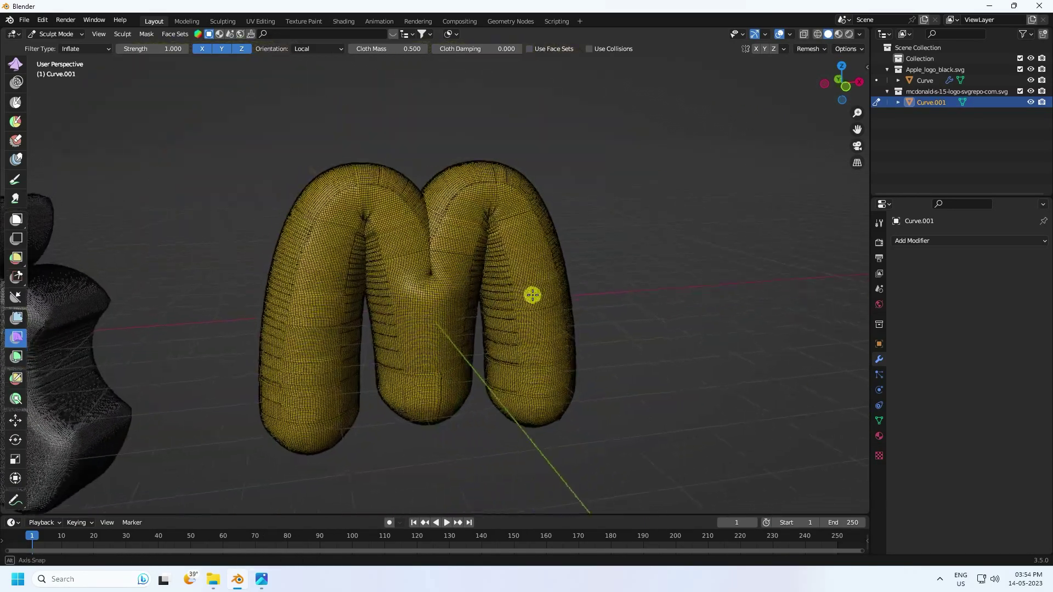
scroll(530, 258, up, 2)
key(ctrl+z)
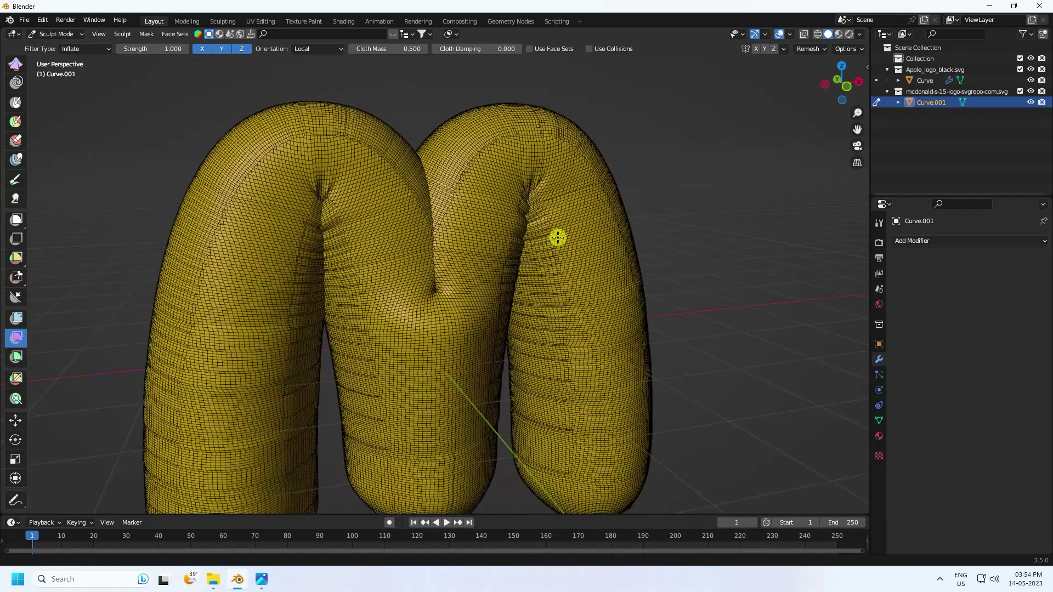
key(ctrl+z)
key(ctrl+shift+z)
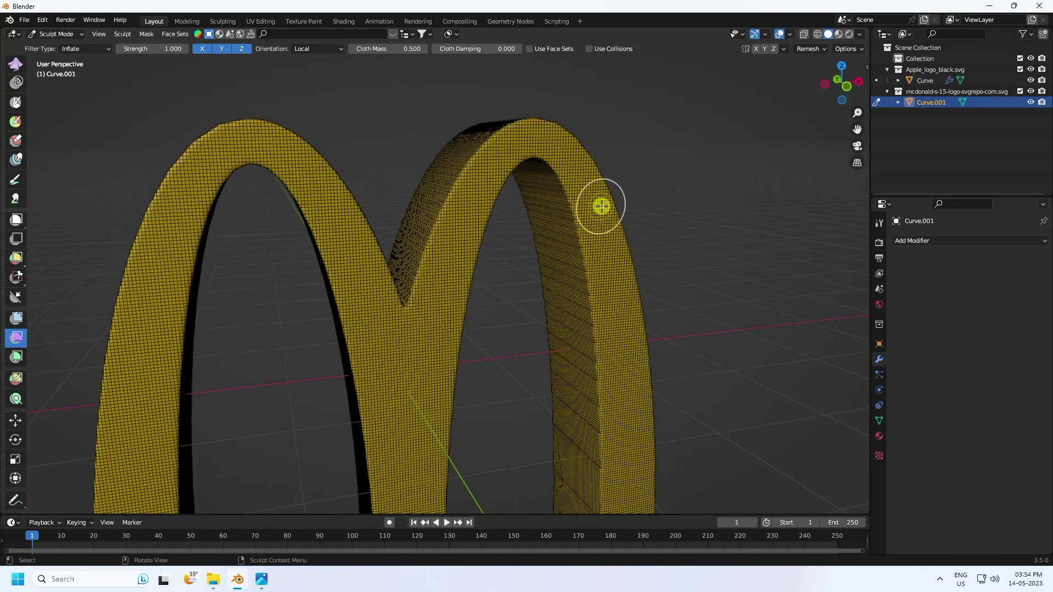
Inflate the M a little further into a rounded, puffy balloon
drag(607, 206, 612, 205)
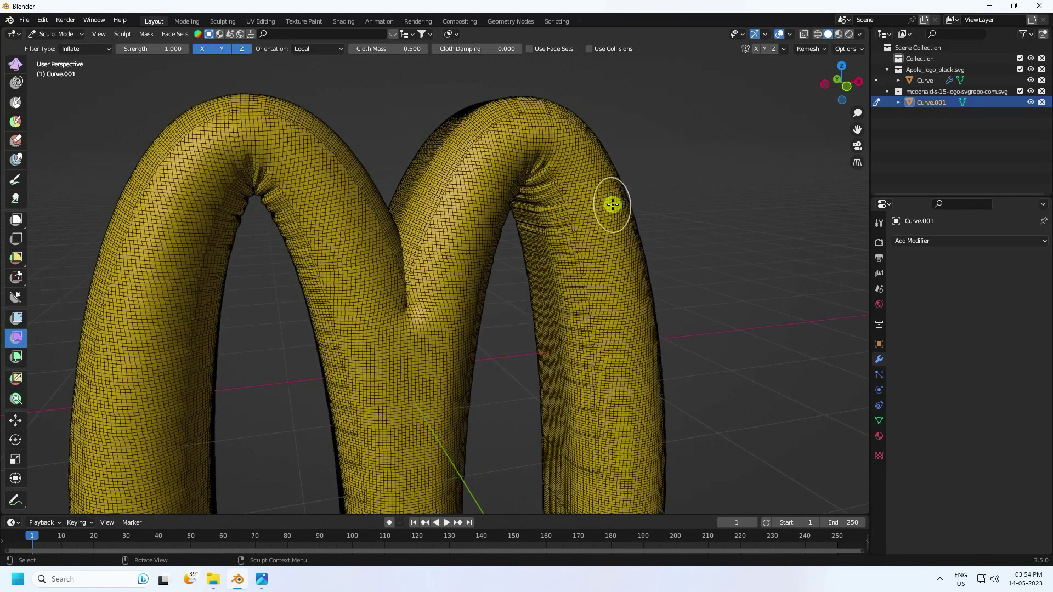
scroll(597, 210, down, 5)
mouse_move(583, 214)
middle_down()
mouse_move(554, 226)
mouse_move(565, 223)
middle_up()
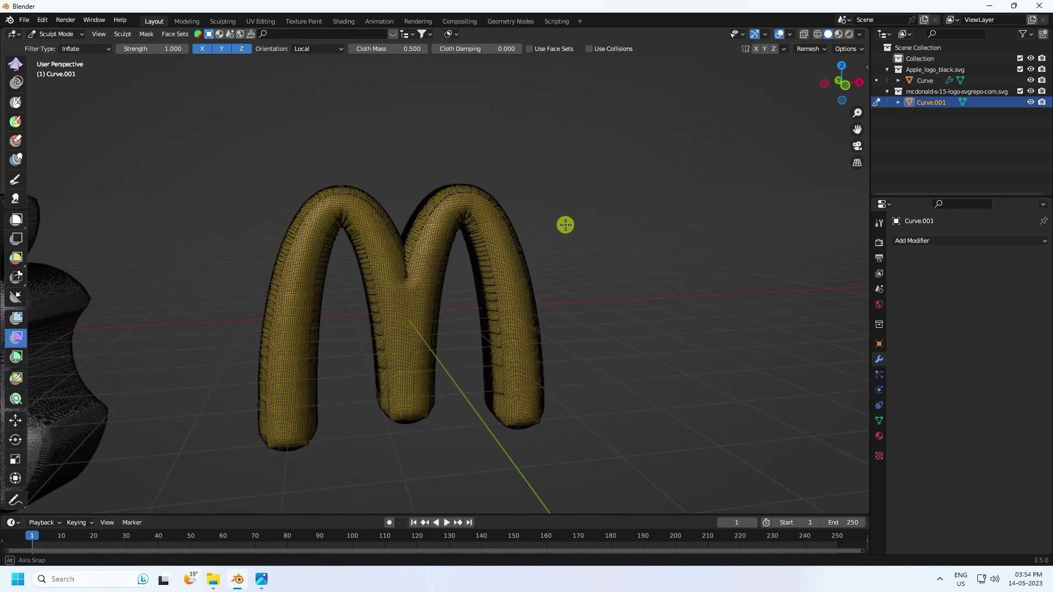
scroll(564, 223, up, 5)
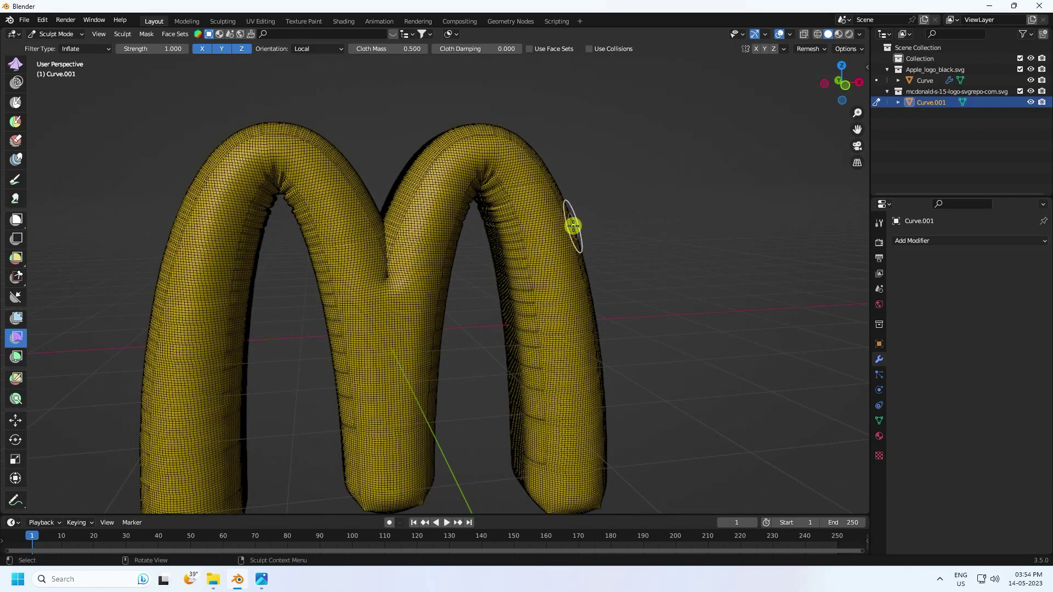
drag(573, 225, 561, 233)
scroll(439, 298, down, 4)
middle_drag(562, 233, 3, 129)
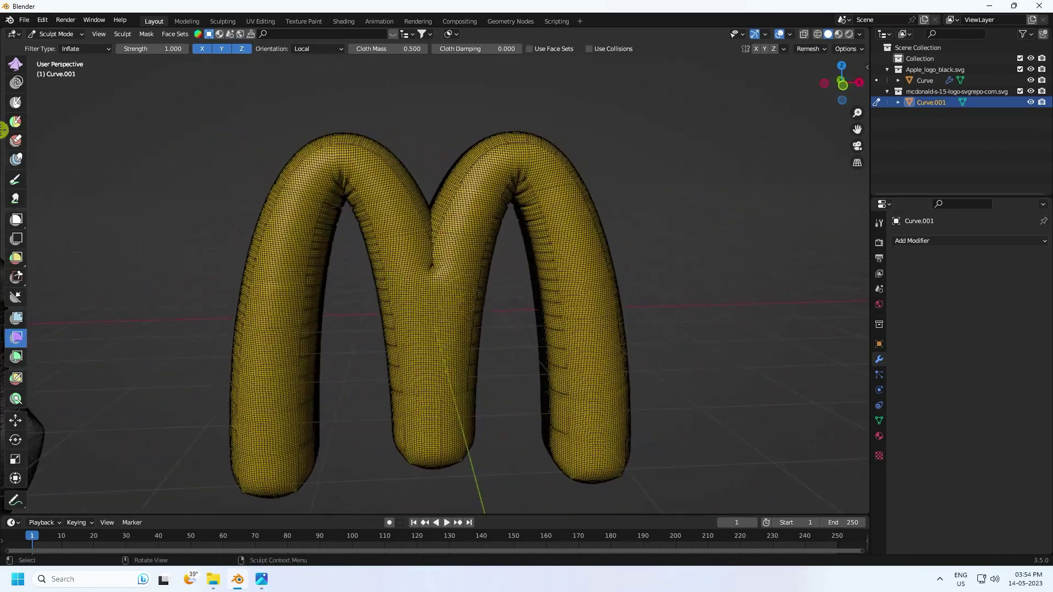
Return to Object Mode and squash the M's depth to 0.794 on Y
click(47, 34)
click(48, 44)
middle_drag(264, 329, 367, 326)
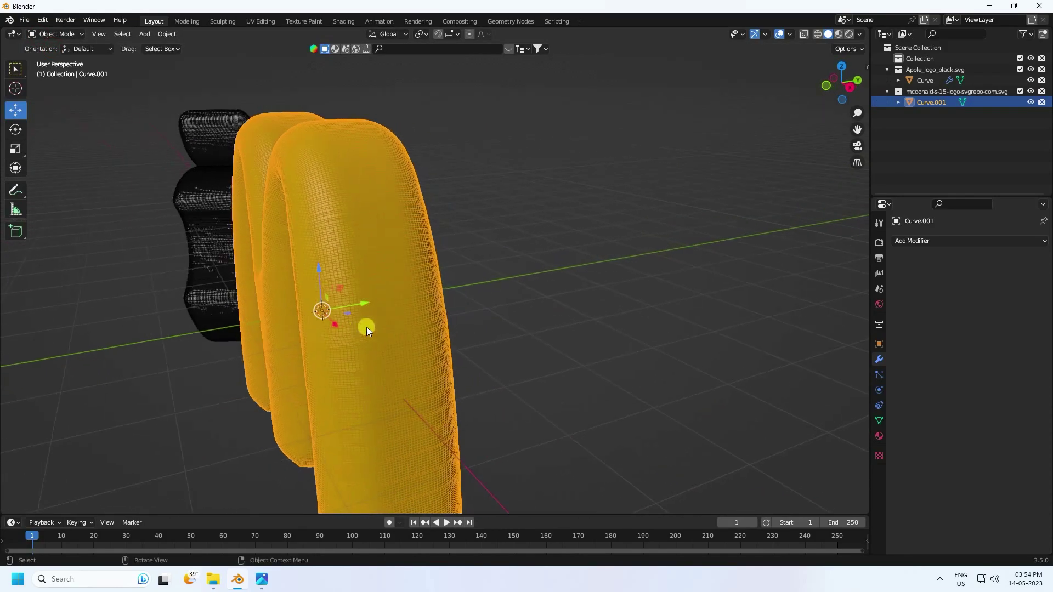
click(14, 149)
drag(361, 301, 351, 303)
click(15, 109)
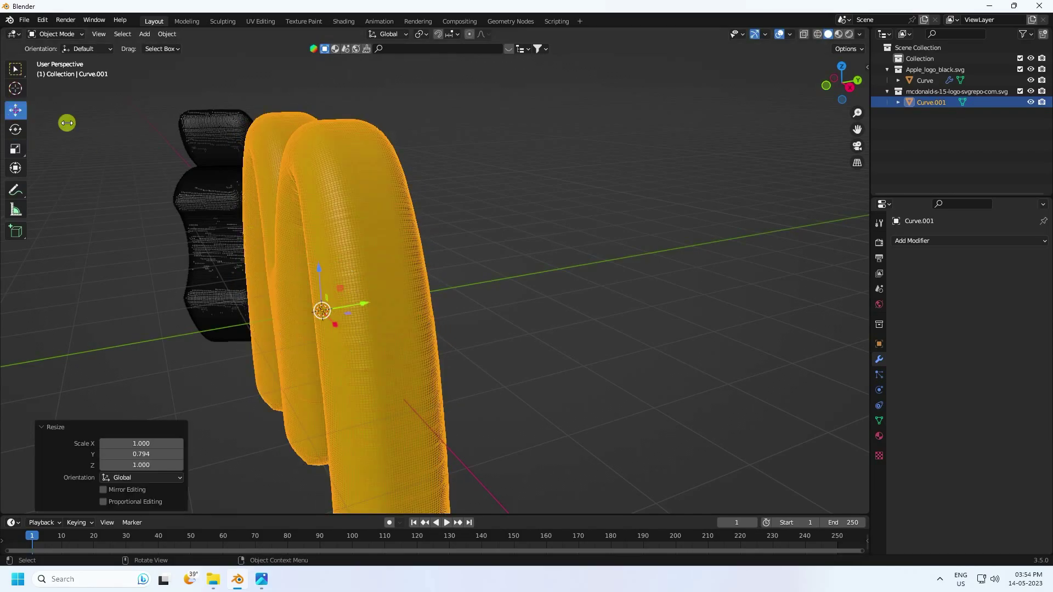
Move the Apple logo right and the M left along X to sit side by side
click(126, 132)
middle_drag(126, 132, 361, 293)
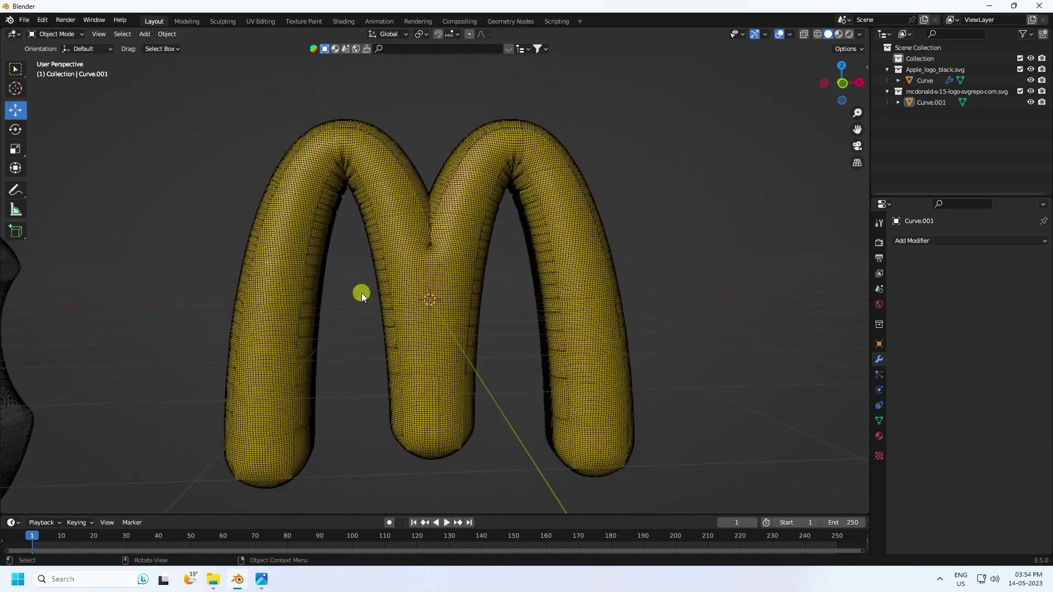
scroll(424, 305, down, 3)
middle_drag(452, 334, 446, 350)
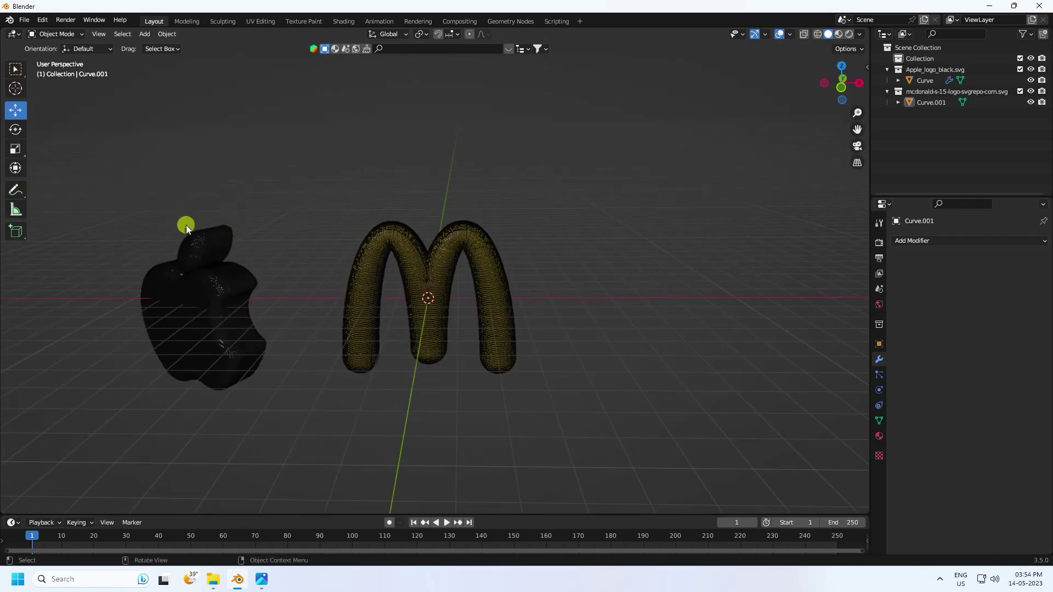
drag(160, 198, 456, 328)
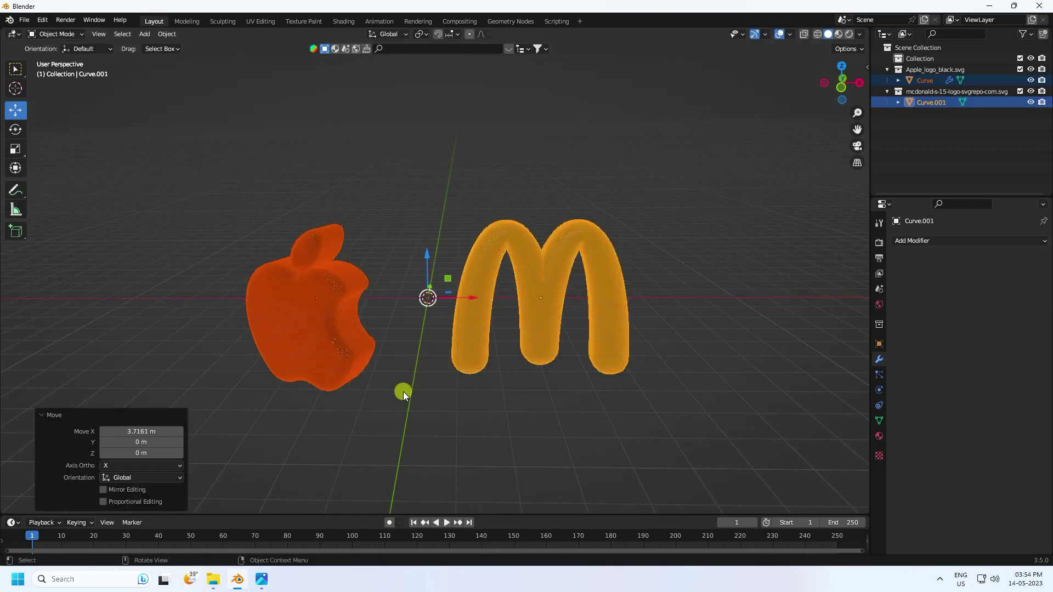
click(403, 391)
click(351, 339)
drag(344, 297, 403, 301)
click(473, 318)
drag(581, 295, 566, 299)
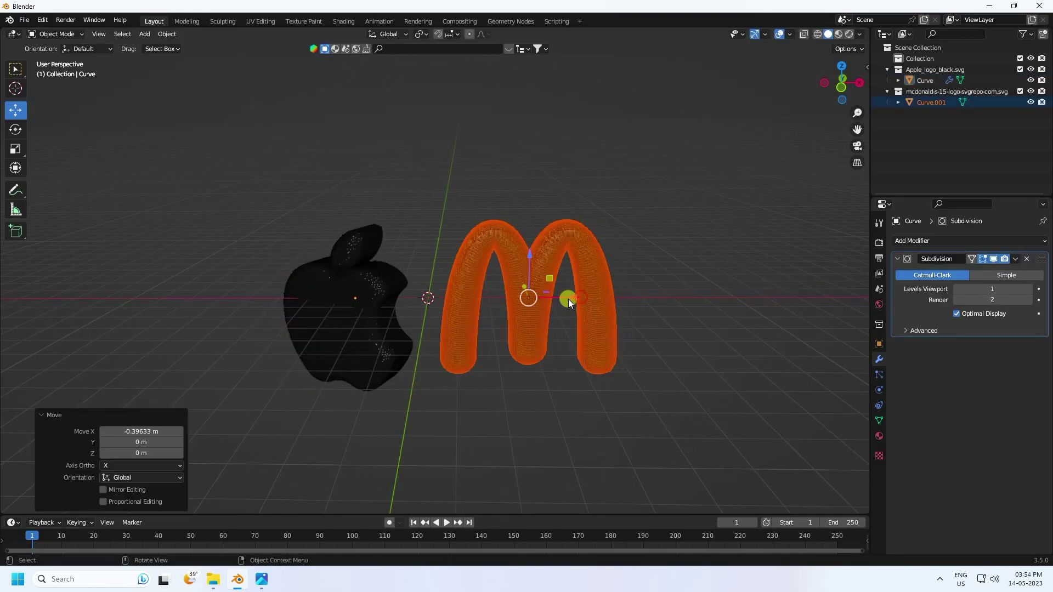
middle_drag(566, 298, 407, 248)
click(145, 34)
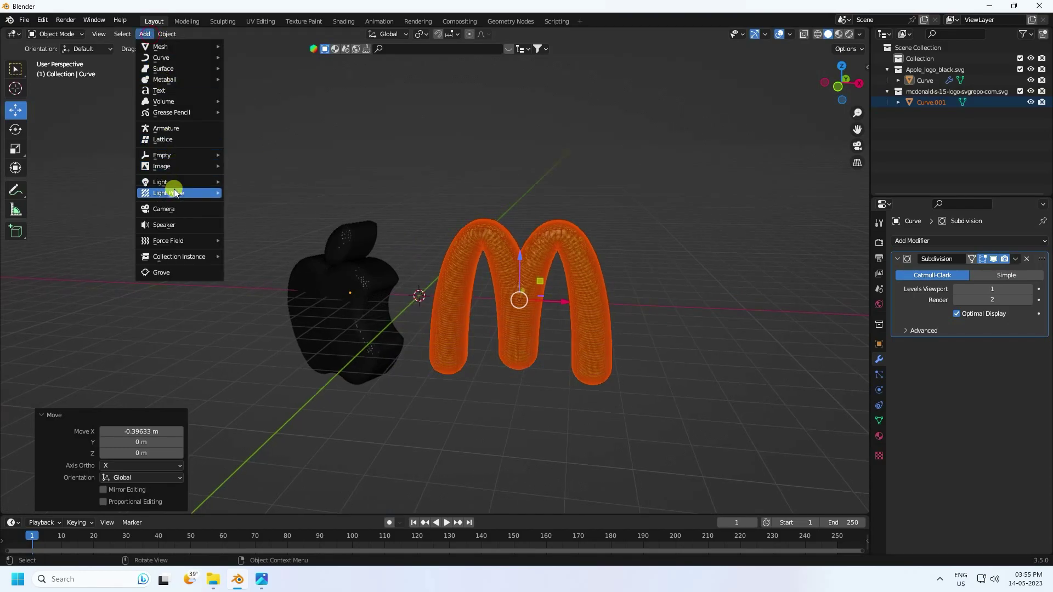
Add a camera, pull it back along Y, and view through it
click(176, 210)
middle_drag(500, 298, 430, 337)
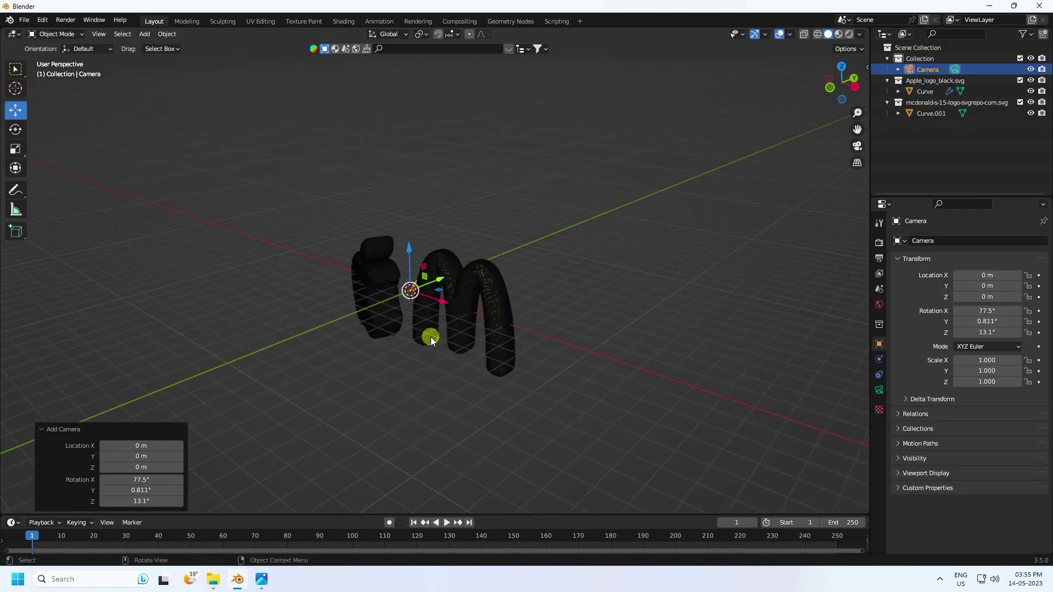
drag(439, 281, 245, 343)
key(KP_0)
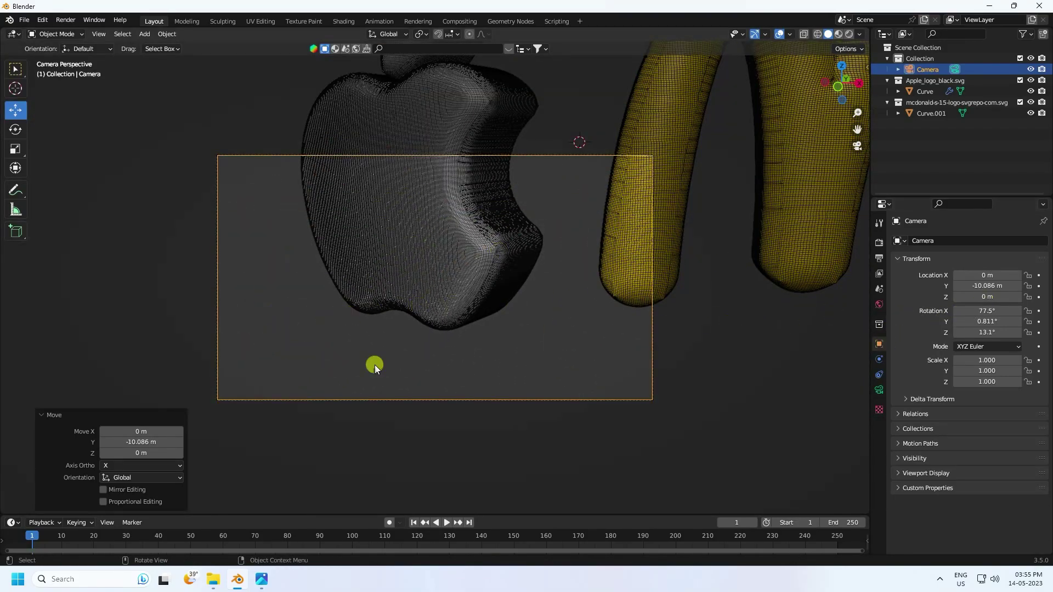
Set the camera rotation to 90/0/0 and move it back to Y -16.656 m
click(981, 311)
text(90)
key(Return)
key(BackSpace)
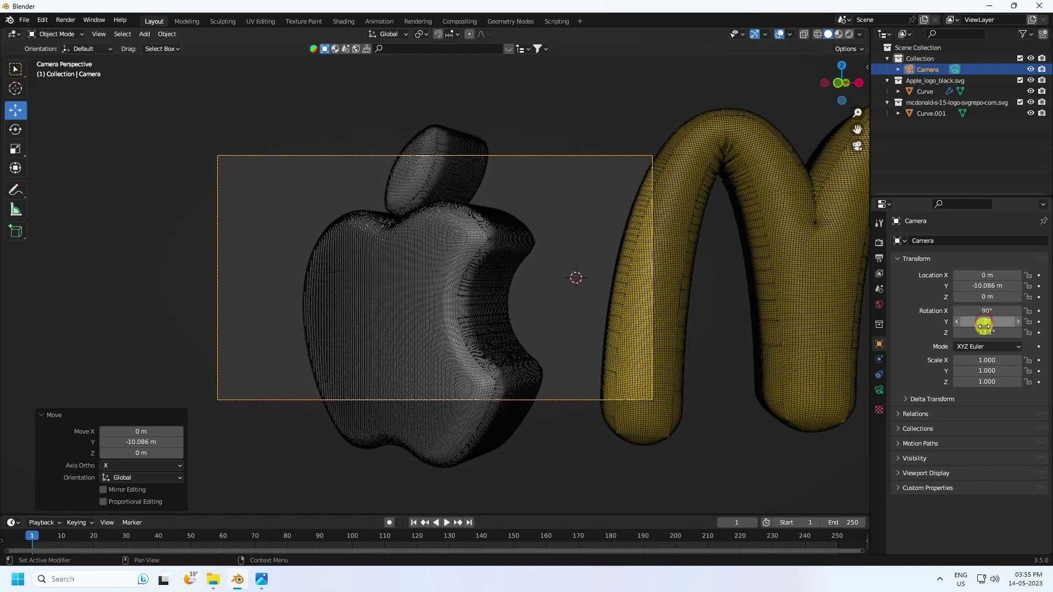
key(Return)
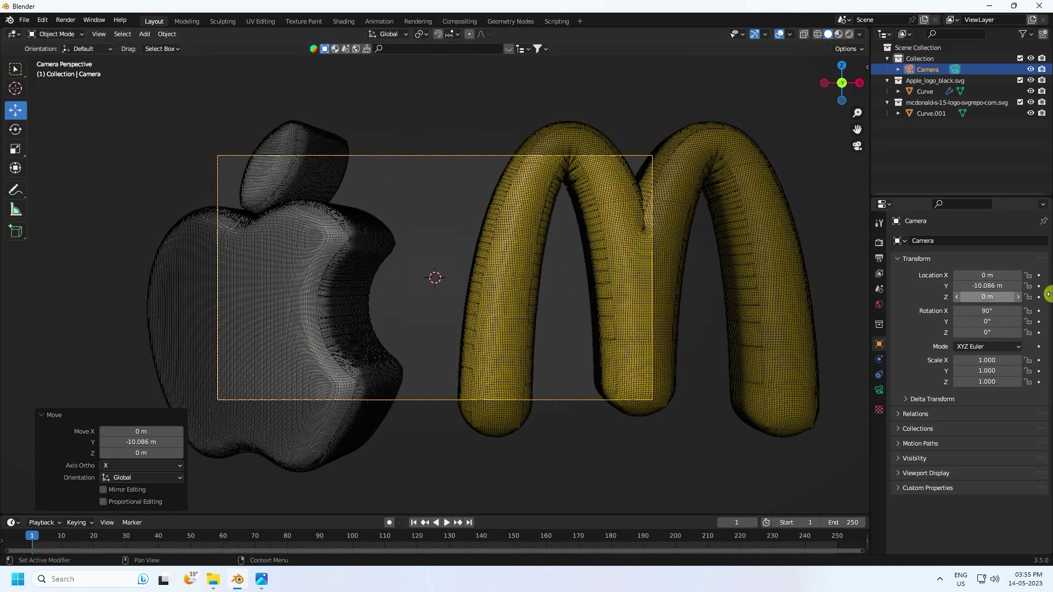
drag(995, 284, 620, 341)
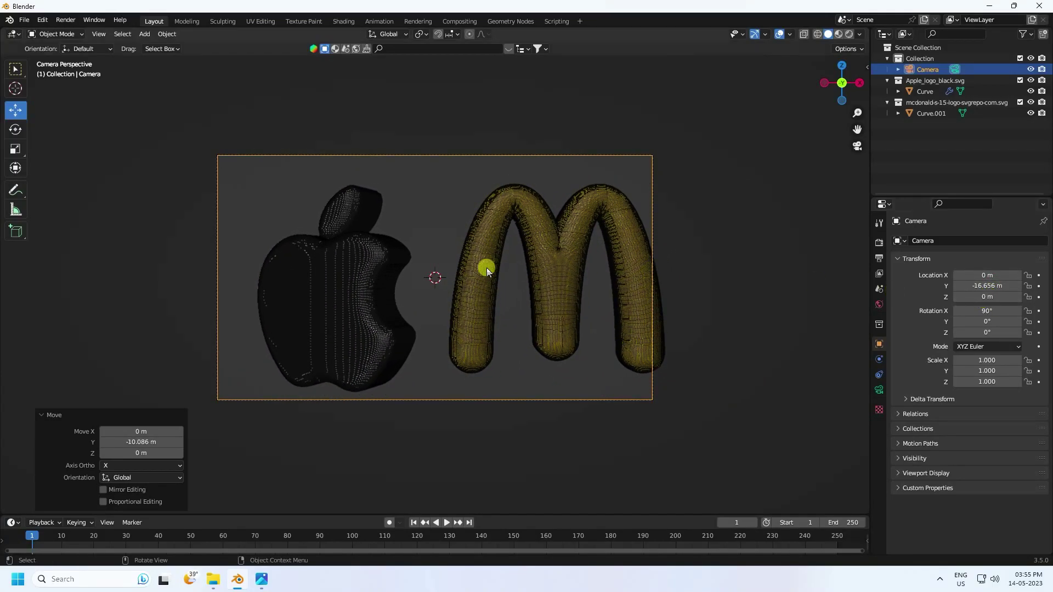
Raise the Apple logo 0.51484 m and shift the M left so both fit the frame
click(326, 284)
drag(342, 246, 351, 215)
key(ctrl+z)
drag(395, 262, 361, 260)
click(539, 226)
drag(597, 275, 536, 286)
scroll(487, 258, up, 2)
Remove the M's old material slot and turn off the Wireframe overlay
click(487, 258)
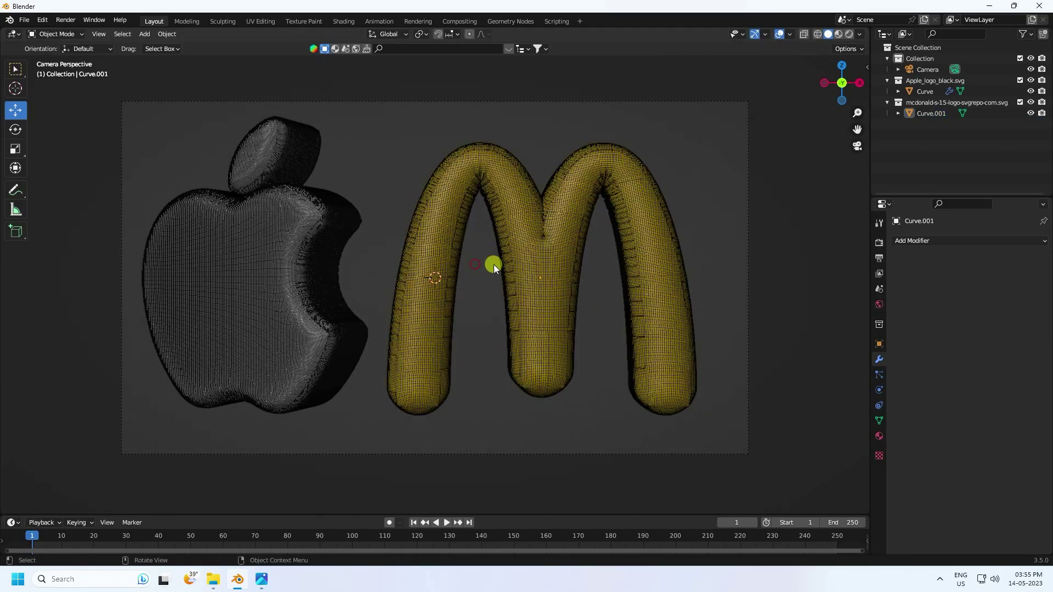
scroll(493, 264, up, 3)
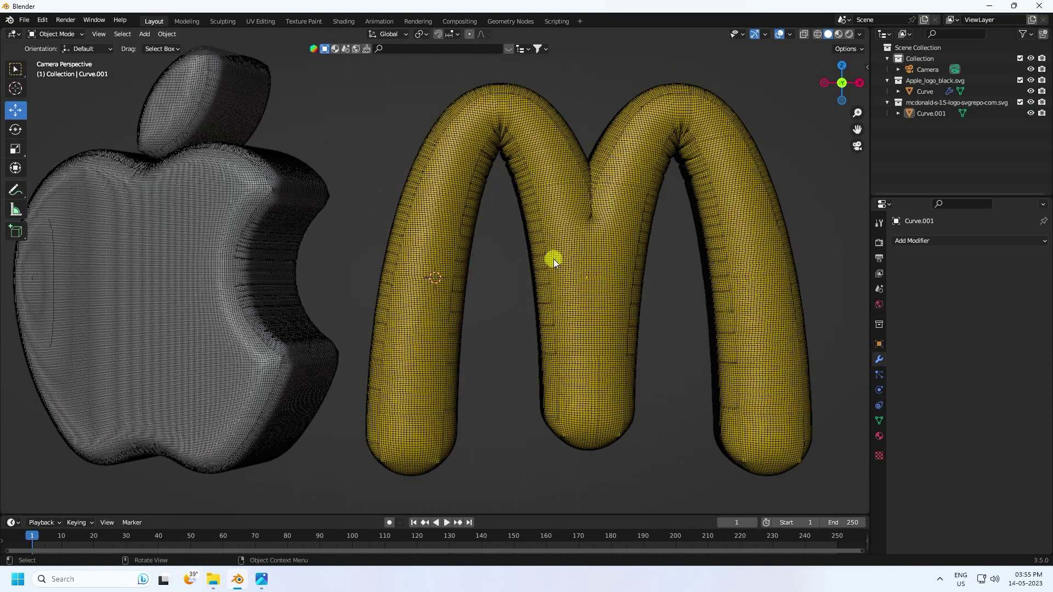
scroll(473, 298, down, 5)
click(630, 281)
click(879, 436)
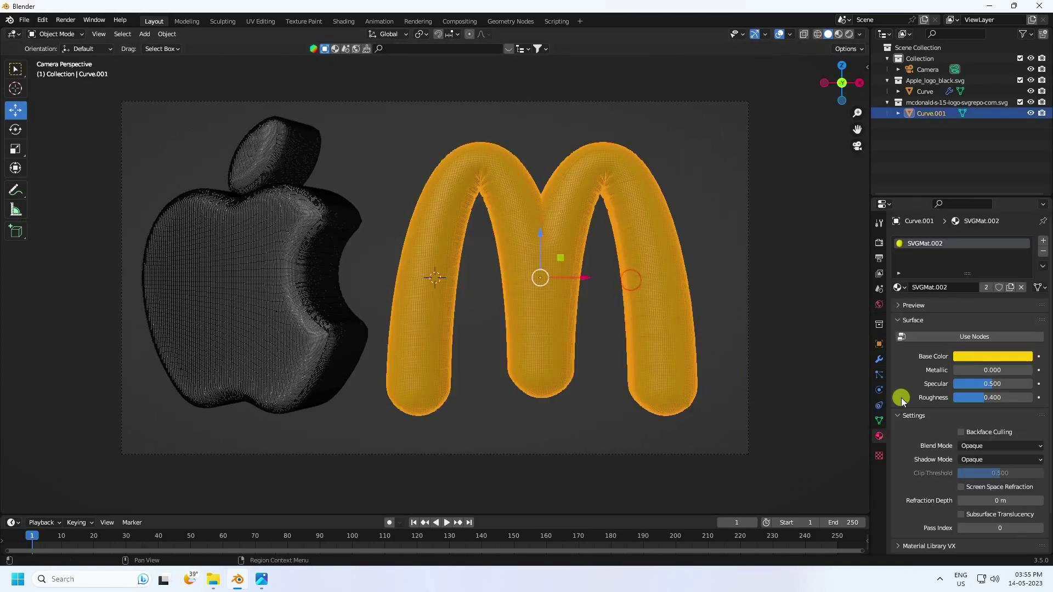
click(1043, 251)
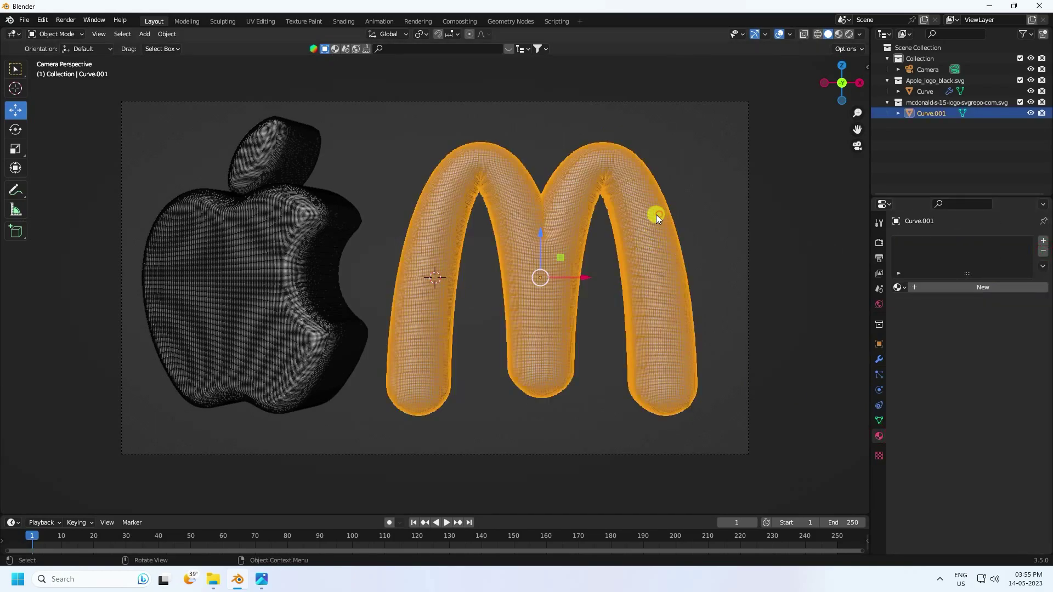
scroll(656, 215, up, 1)
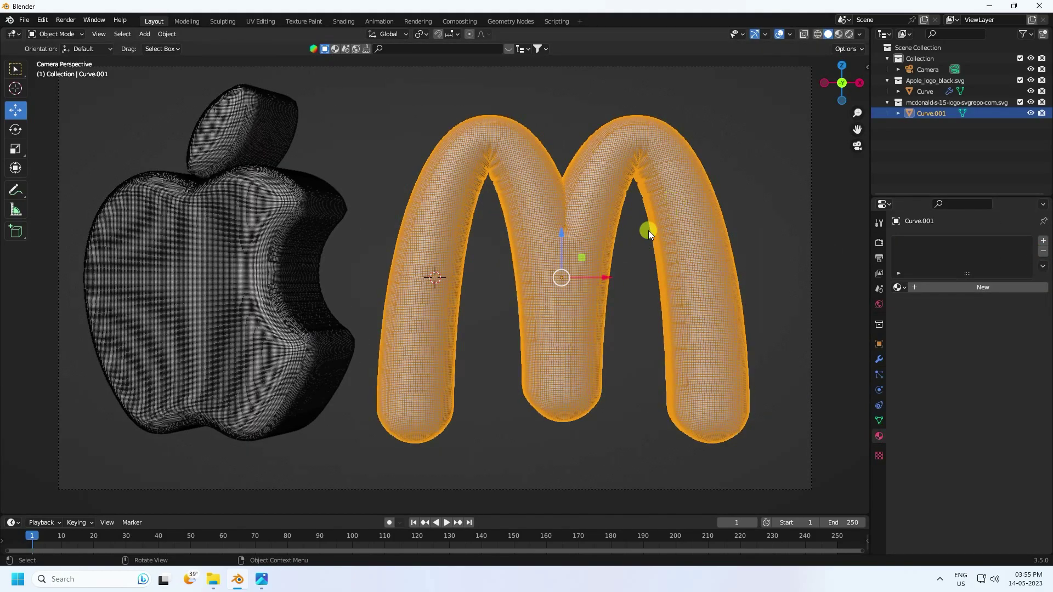
click(765, 35)
click(719, 223)
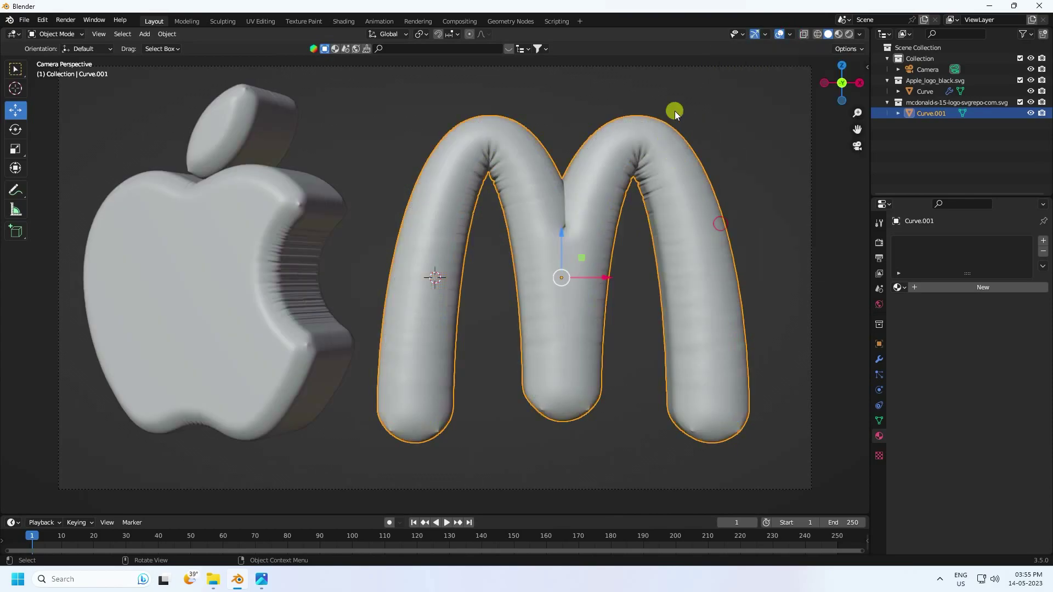
Give the M a new yellow material with Roughness 0.2
click(925, 287)
click(973, 406)
click(953, 308)
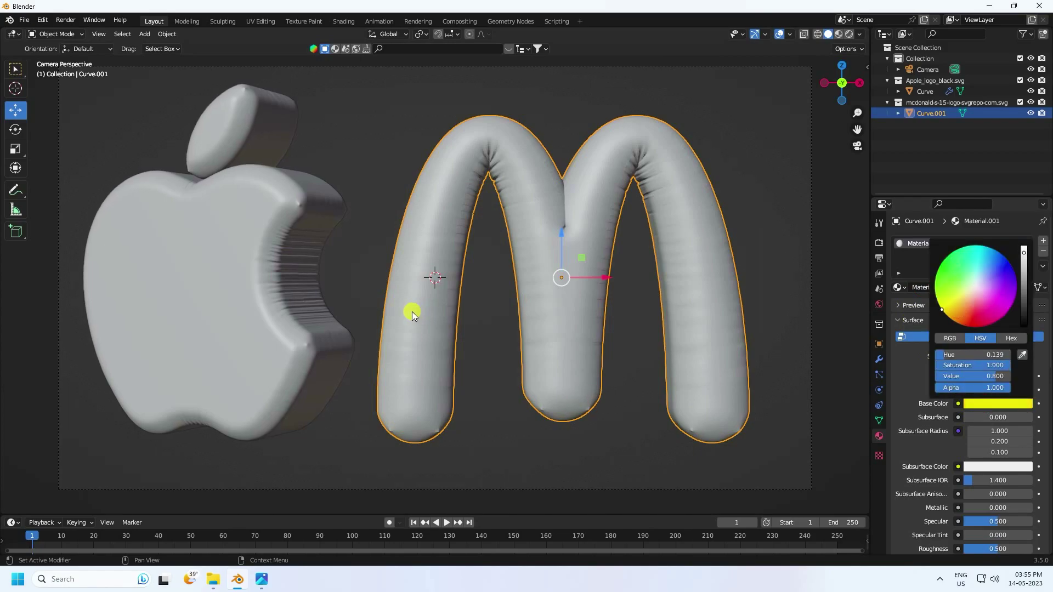
scroll(917, 455, down, 2)
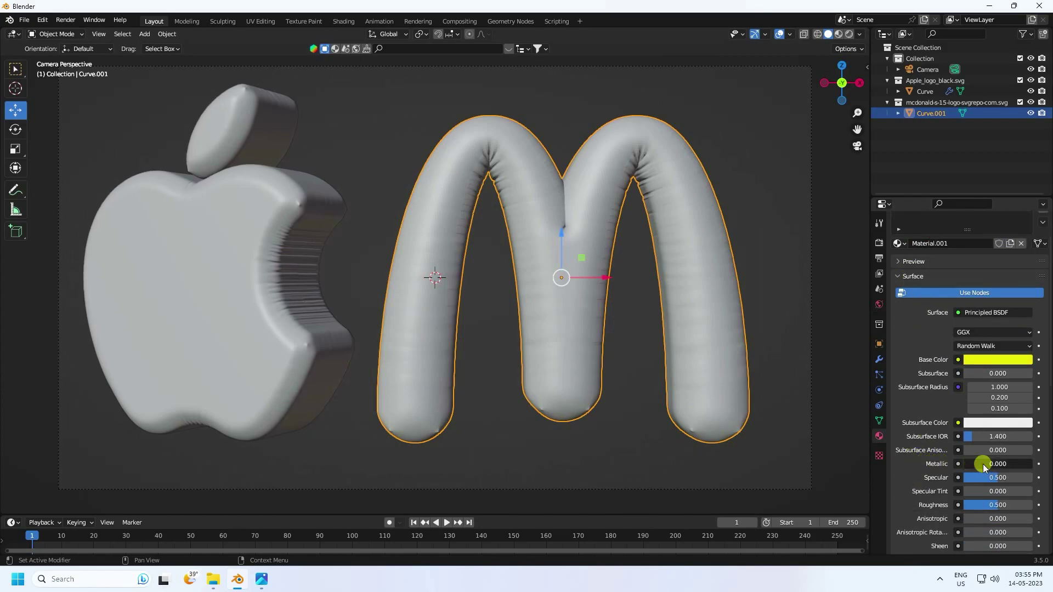
drag(983, 464, 1033, 463)
scroll(894, 487, down, 3)
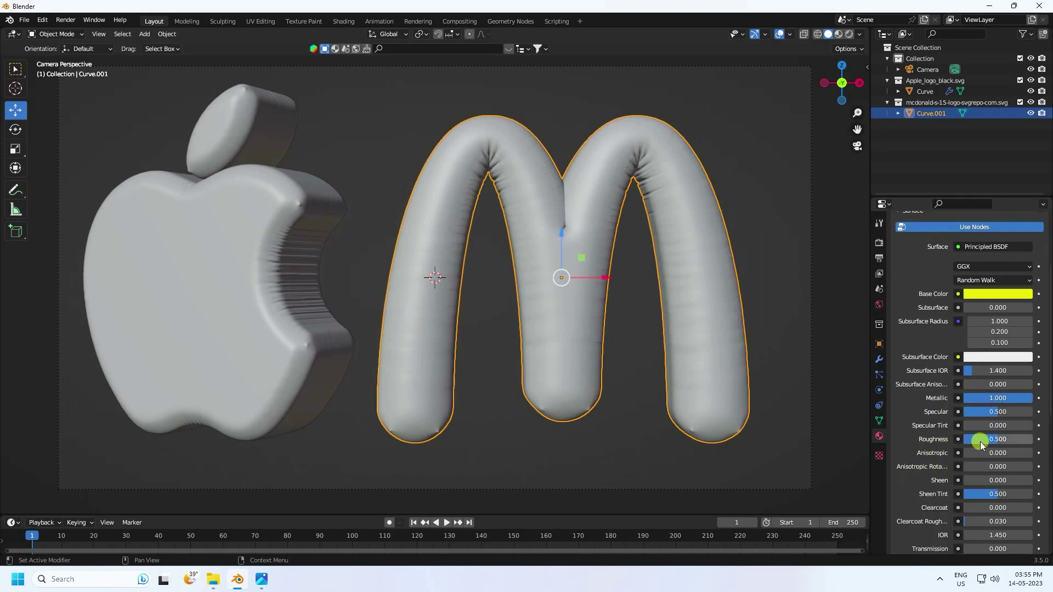
click(188, 233)
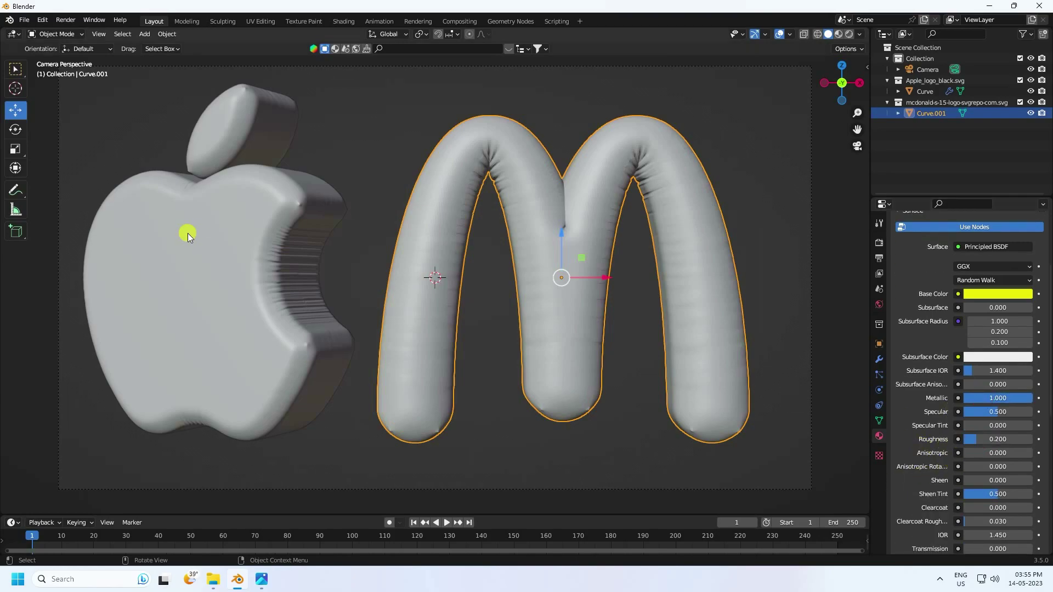
Give the Apple logo a new pink material with Metallic 1
click(264, 242)
click(924, 292)
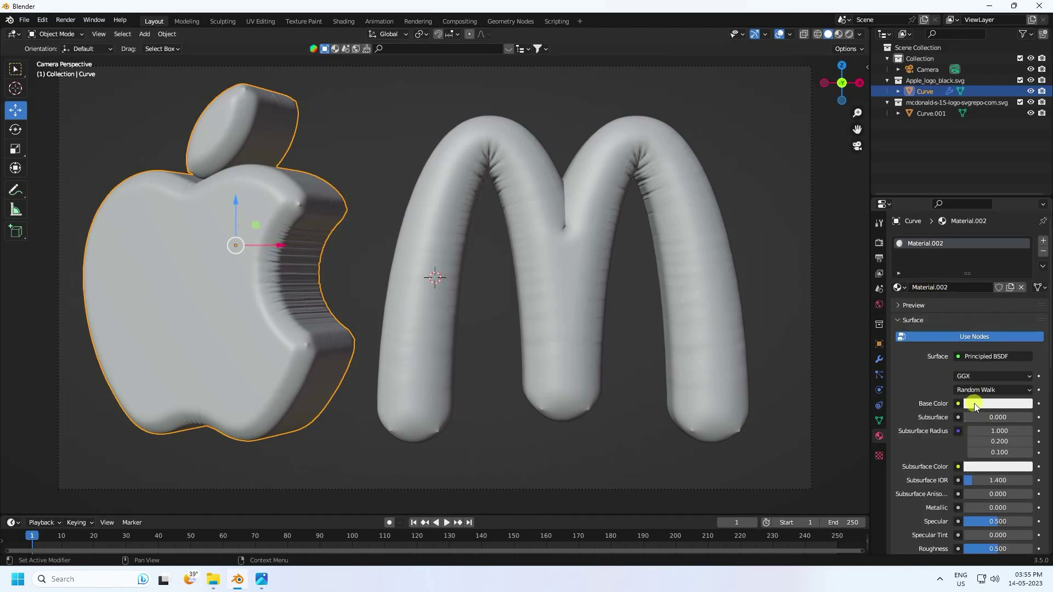
click(978, 410)
mouse_move(978, 289)
mouse_down()
mouse_move(994, 293)
mouse_move(988, 304)
mouse_up()
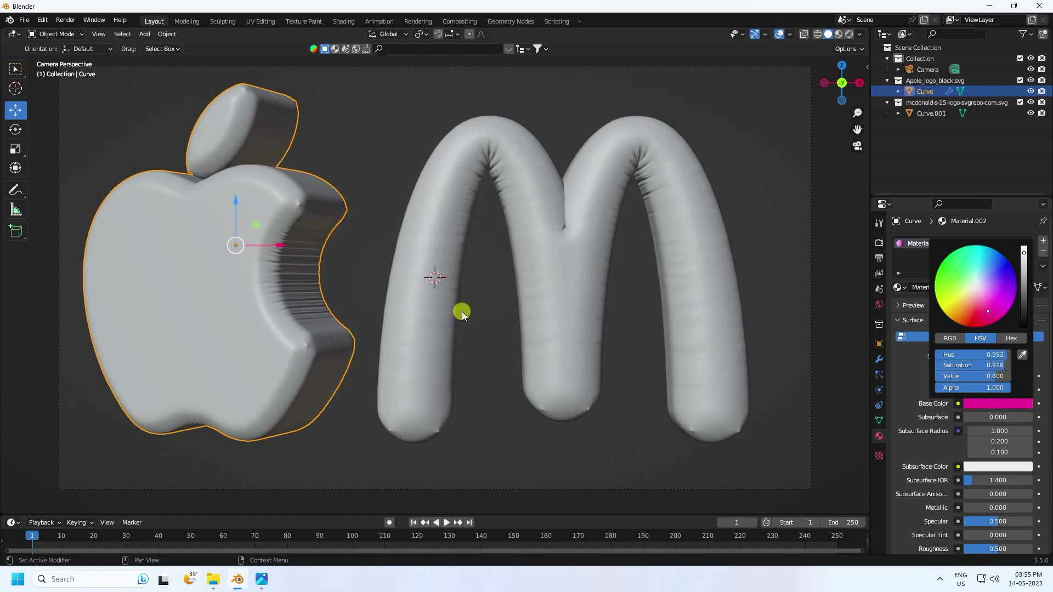
scroll(926, 444, down, 4)
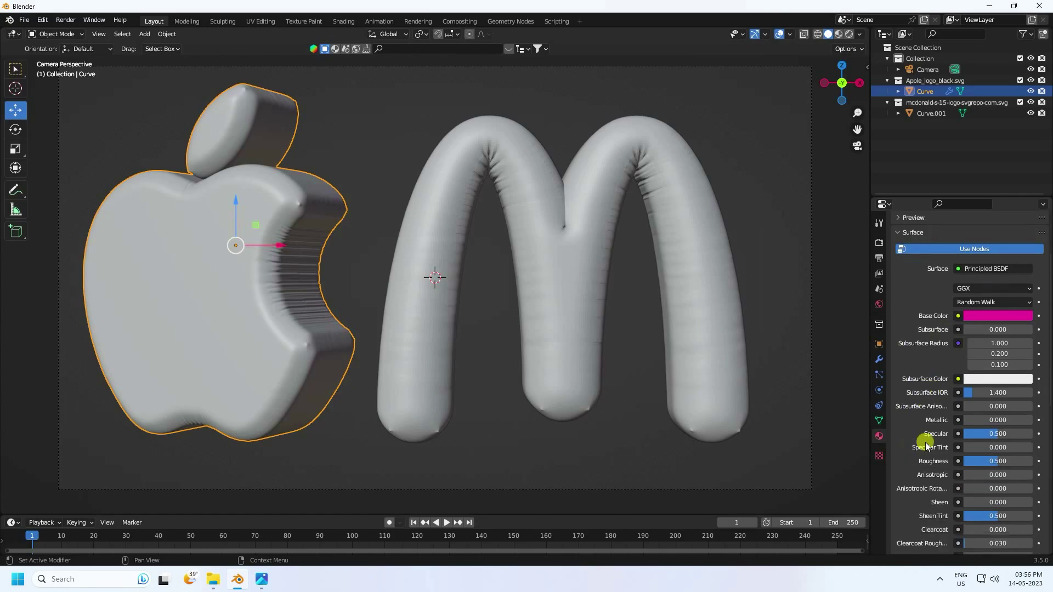
click(994, 419)
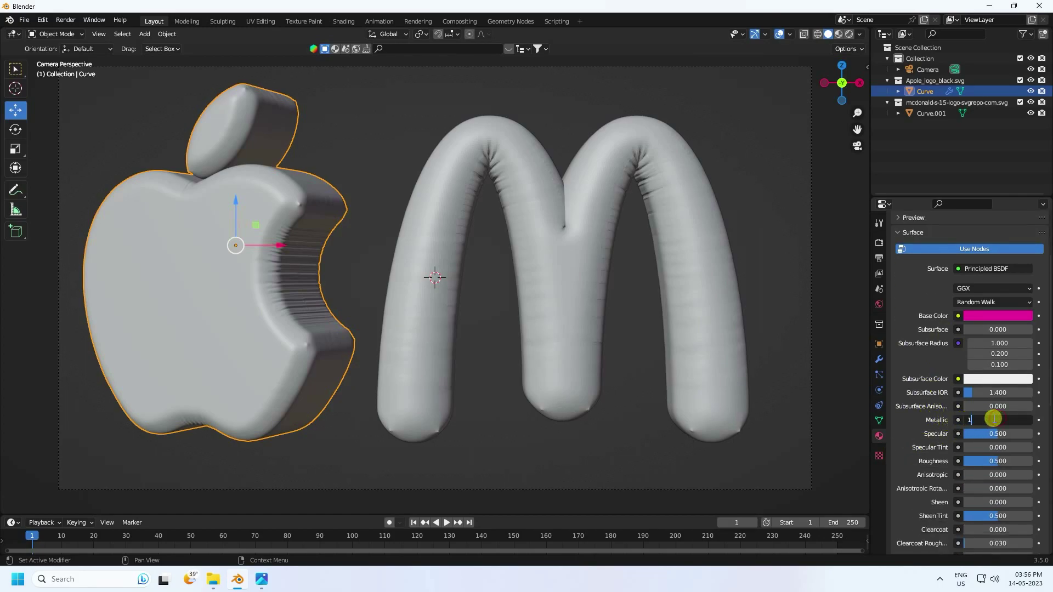
key(Return)
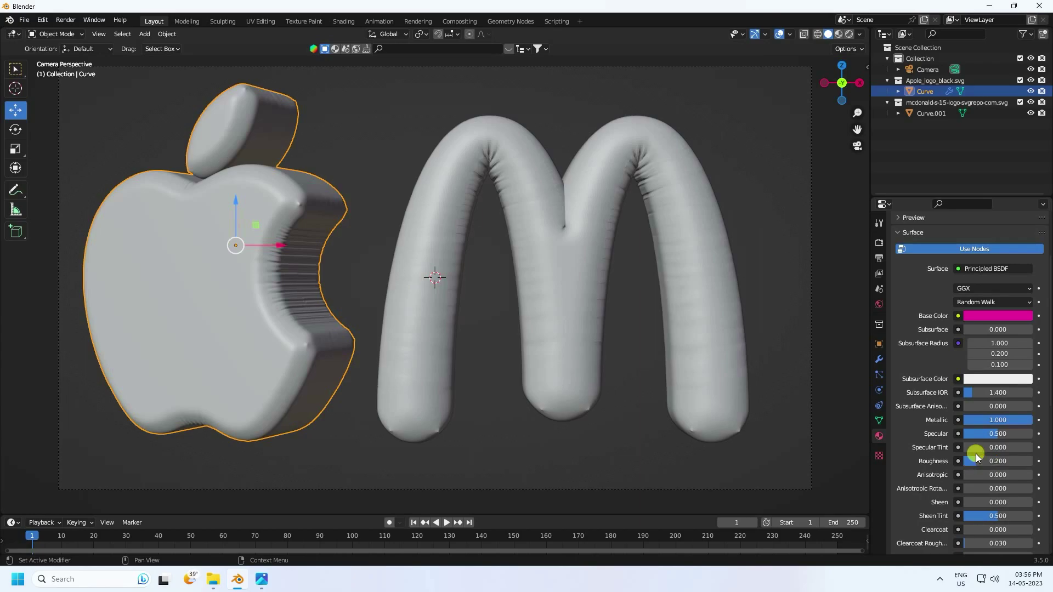
scroll(976, 452, down, 3)
Shade the M smooth and add a Catmull-Clark Subdivision Surface modifier (viewport 1, render 2)
click(441, 240)
right_click(439, 213)
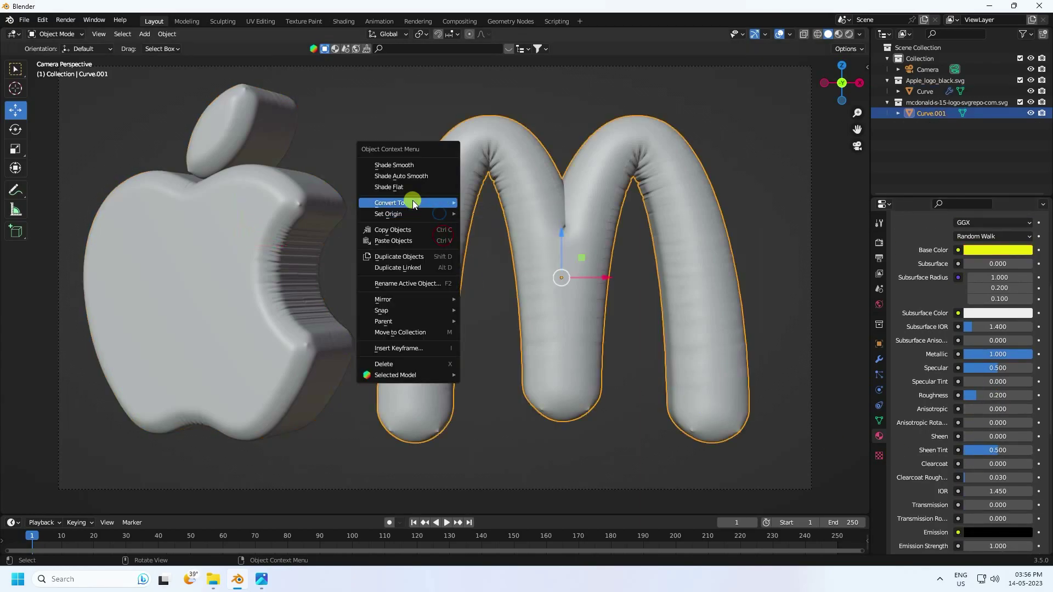
click(393, 163)
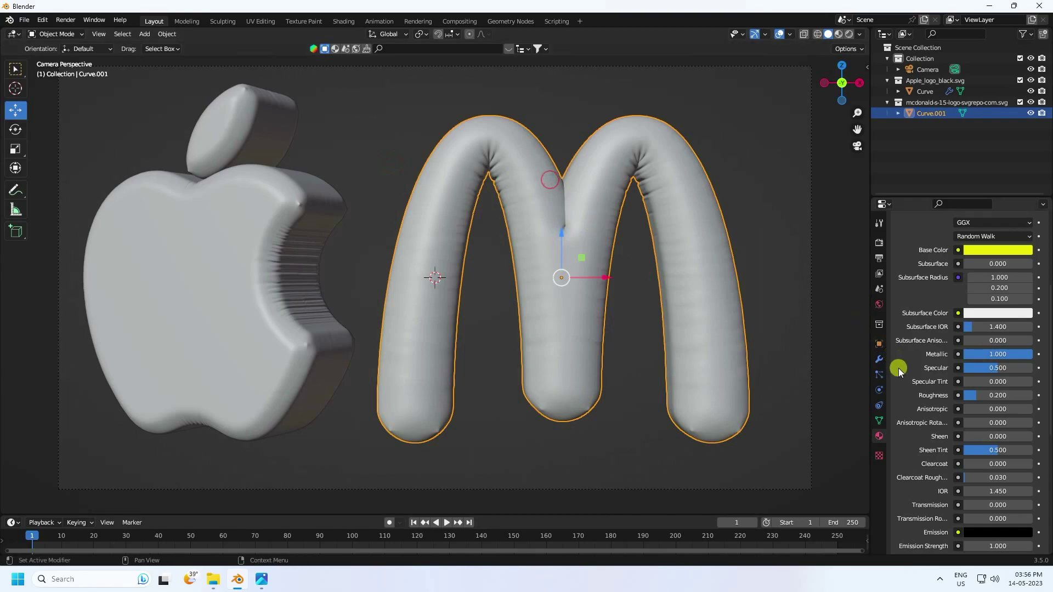
click(879, 359)
click(919, 240)
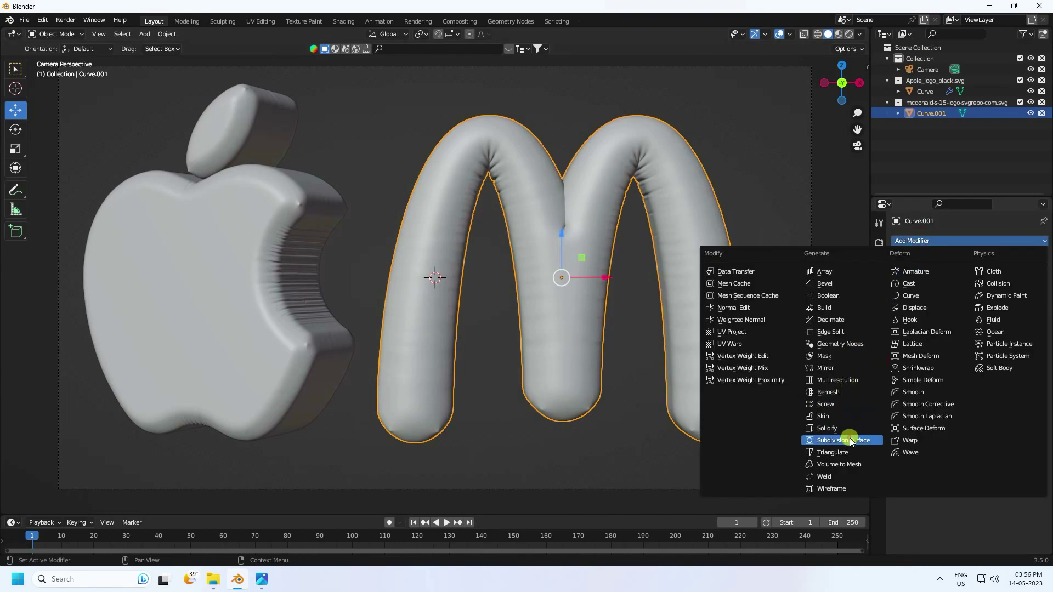
click(828, 439)
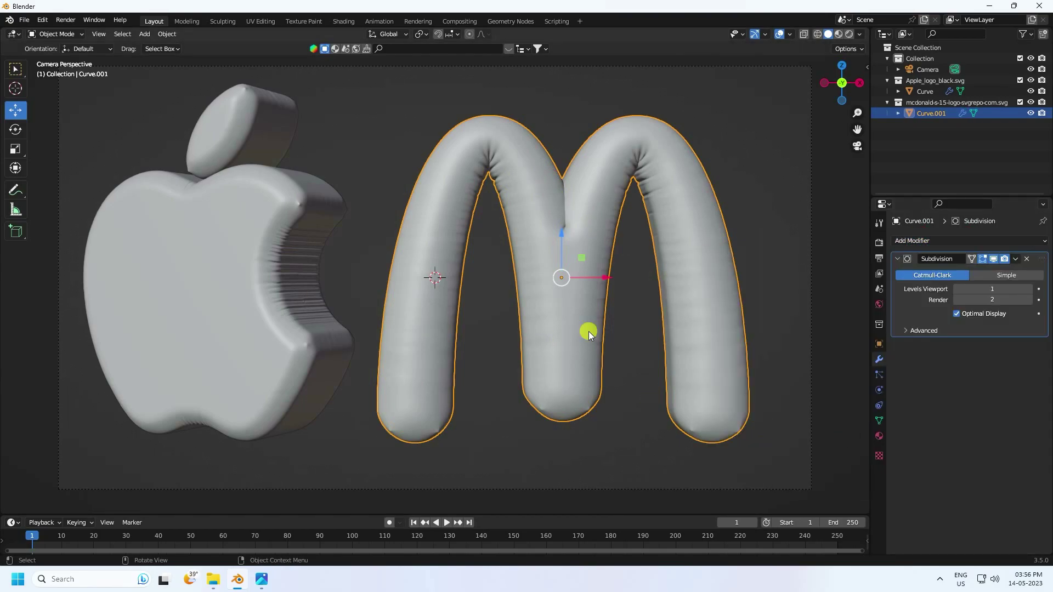
click(371, 143)
scroll(482, 216, down, 3)
middle_drag(482, 216, 466, 243)
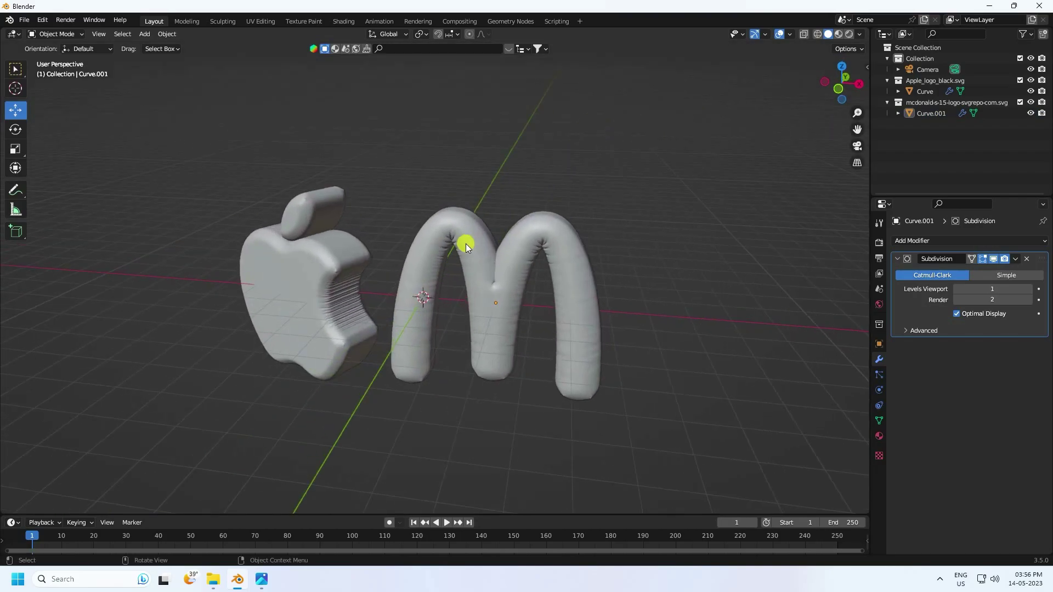
Add an Area light and place it above and left of the logos
click(145, 35)
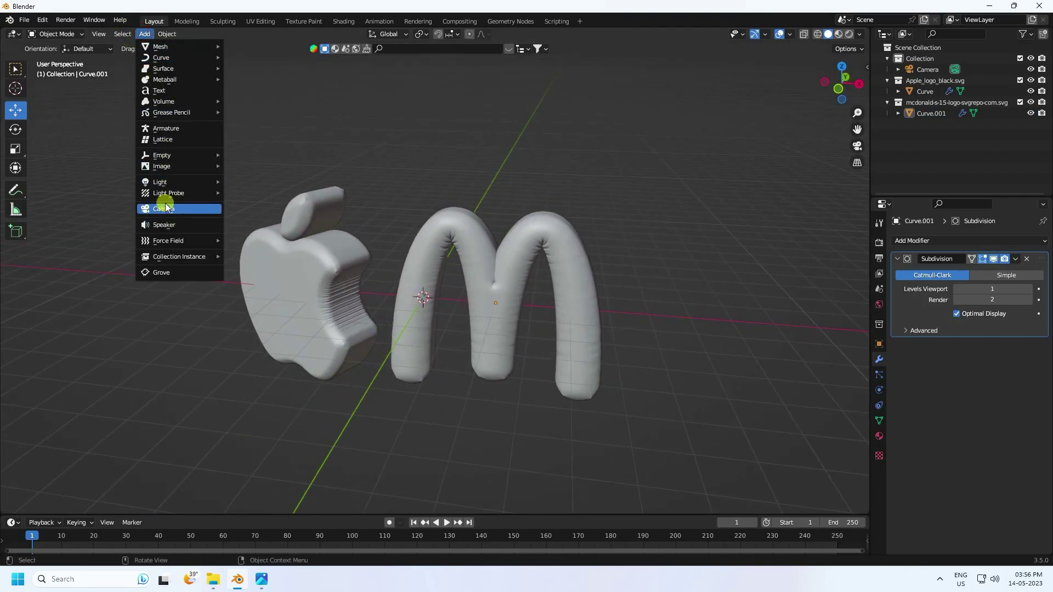
mouse_move(162, 182)
click(265, 217)
scroll(495, 303, down, 2)
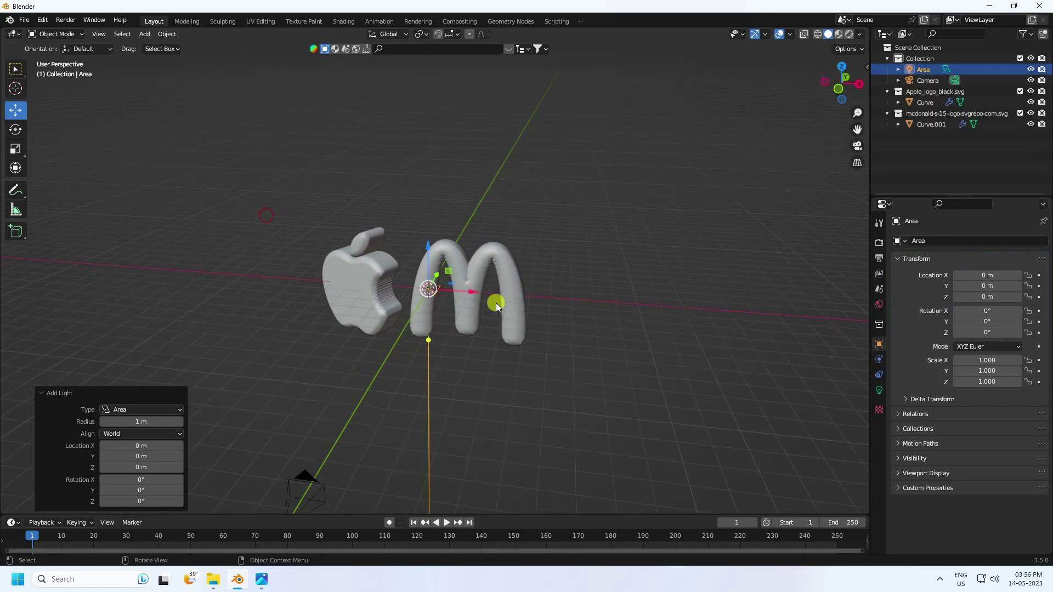
drag(428, 245, 405, 181)
middle_drag(404, 182, 329, 229)
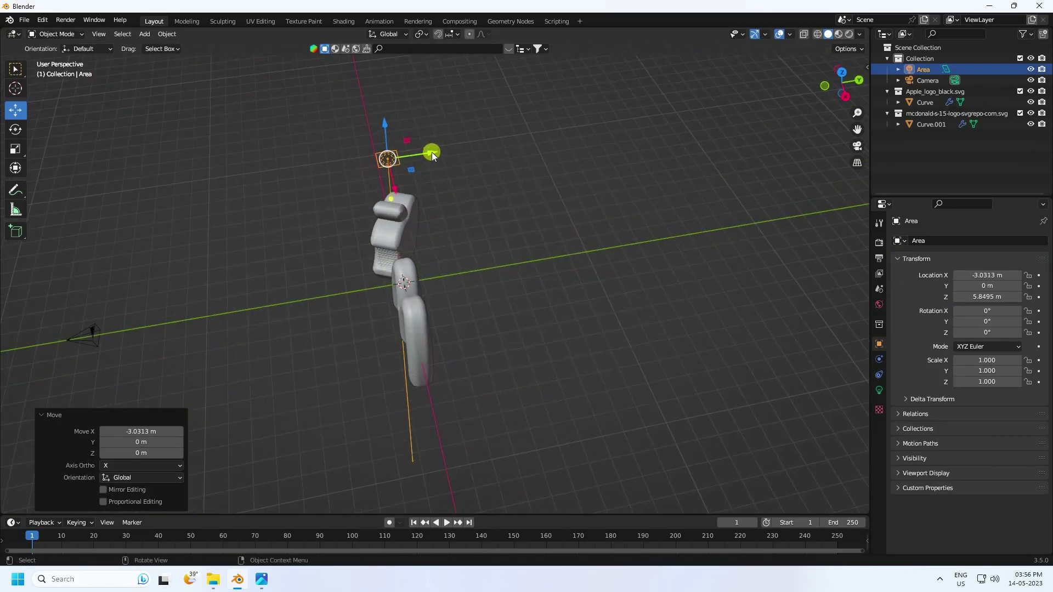
drag(432, 152, 419, 215)
middle_drag(419, 215, 525, 195)
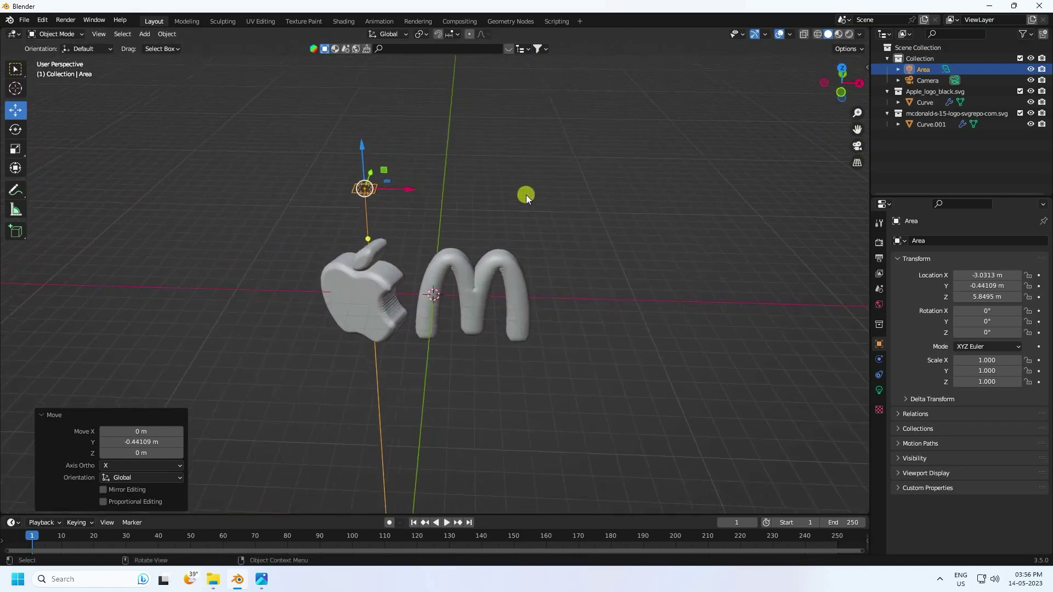
Set the Area light's size to 2 m and power to 100 W
click(878, 388)
click(1001, 384)
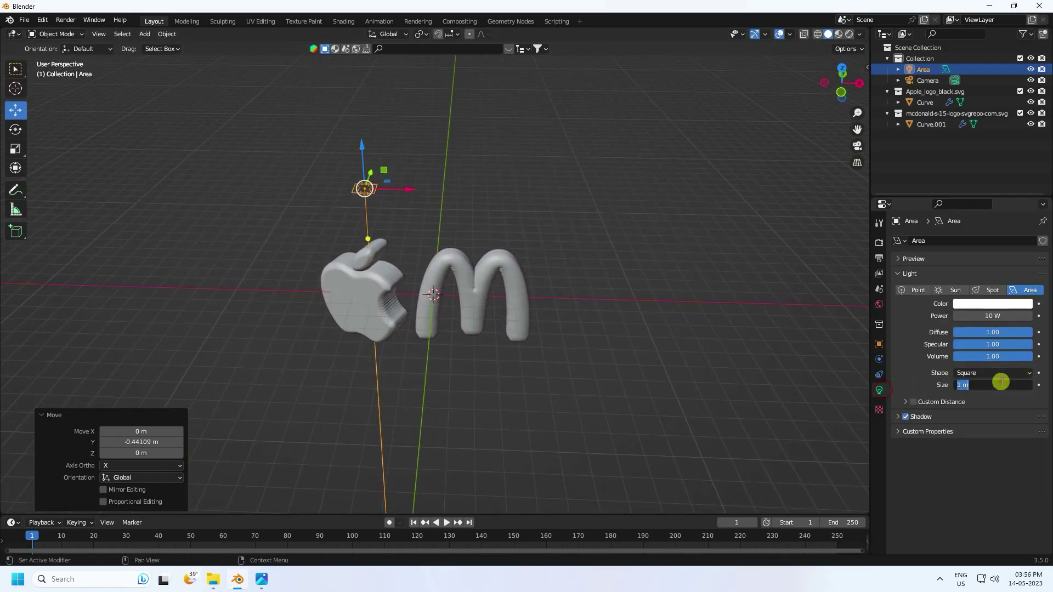
key(Return)
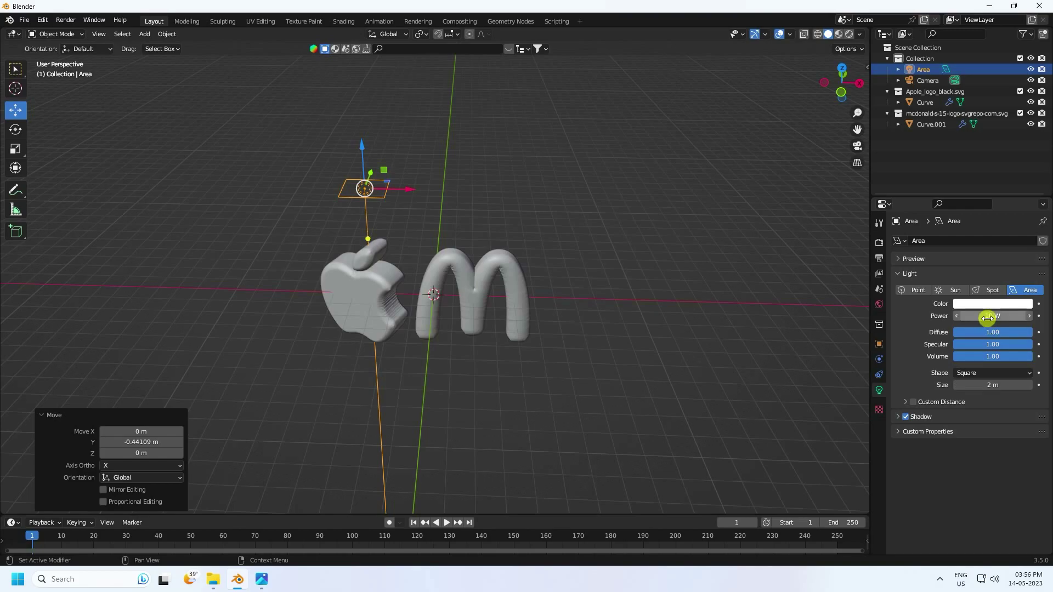
key(Return)
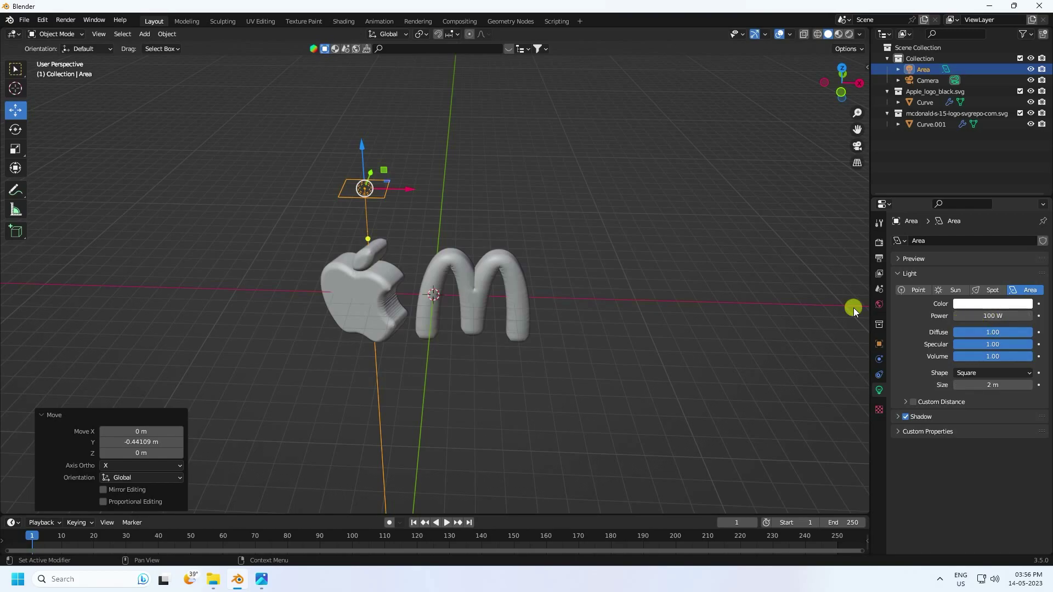
Copy-paste the Area light and move the duplicate 5.0486 m right on X
key(ctrl+c)
key(ctrl+v)
drag(409, 189, 527, 214)
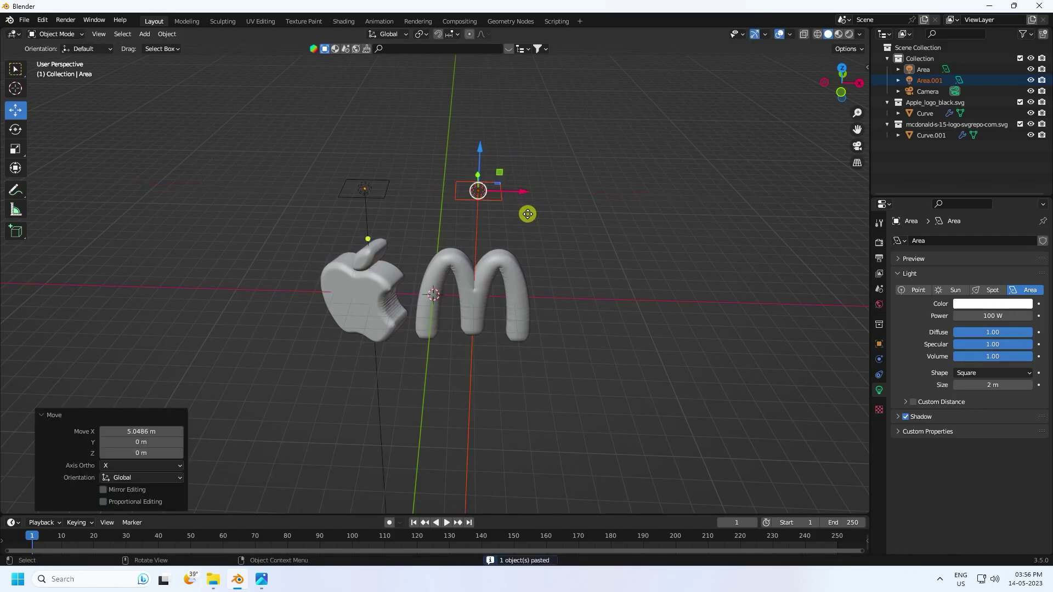
click(491, 198)
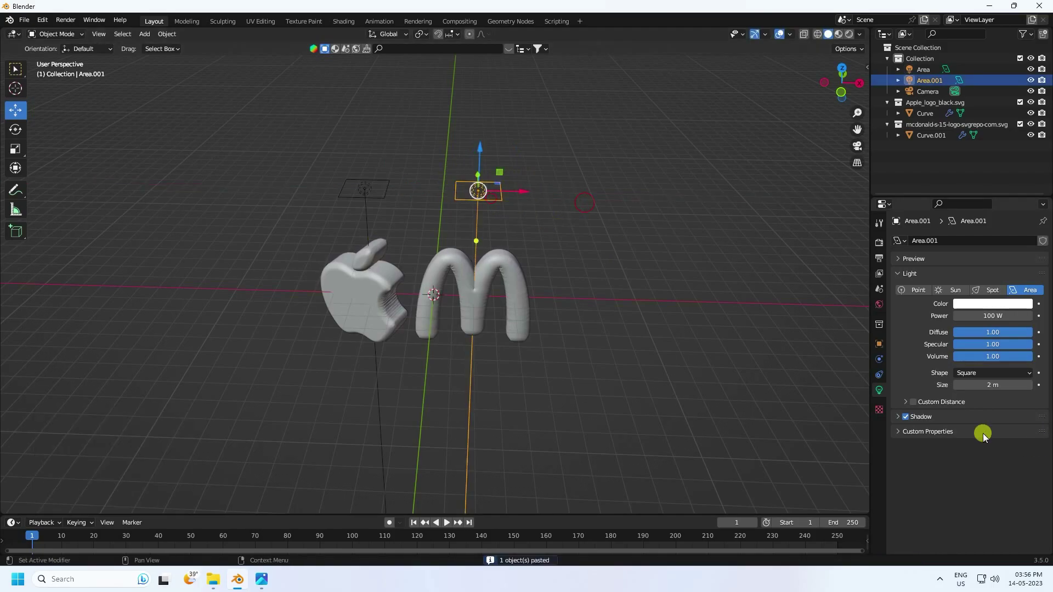
Set the duplicate Area.001 to 3 m size and 150 W power, then check through the camera
click(988, 384)
text(3)
key(Return)
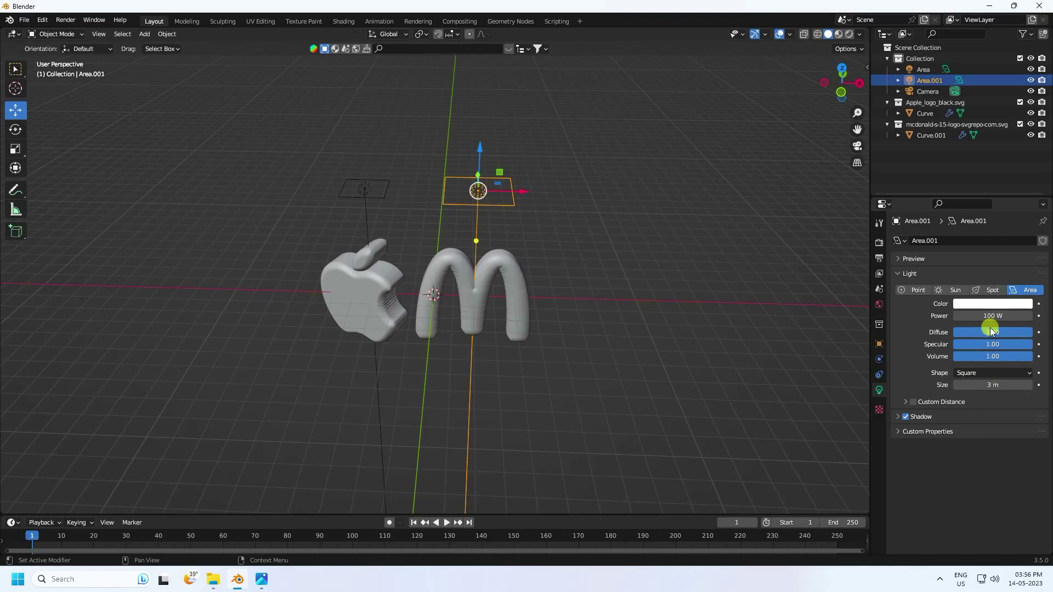
click(991, 317)
text(1)
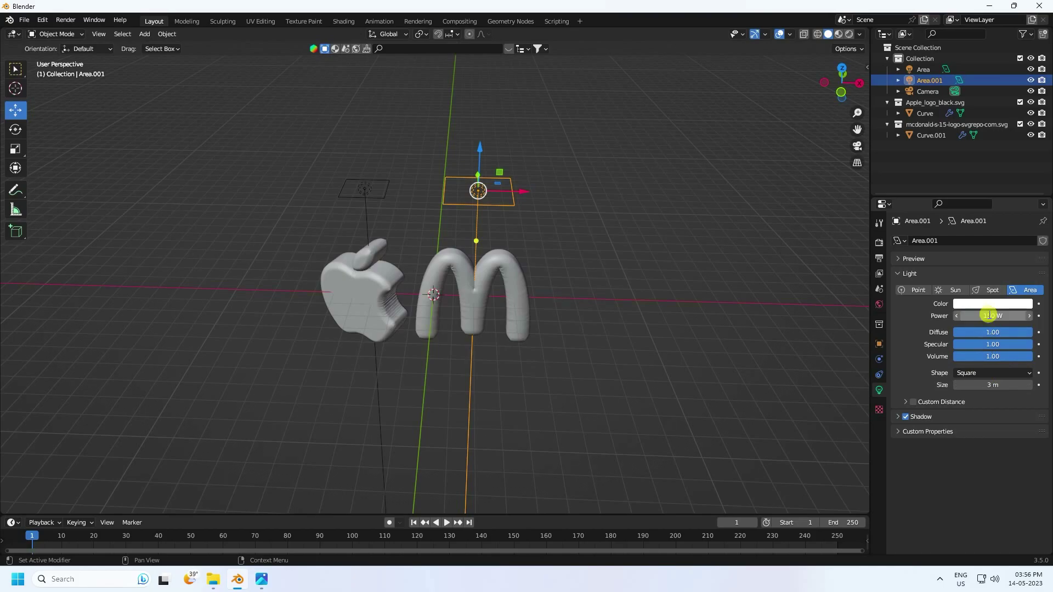
key(Return)
key(KP_0)
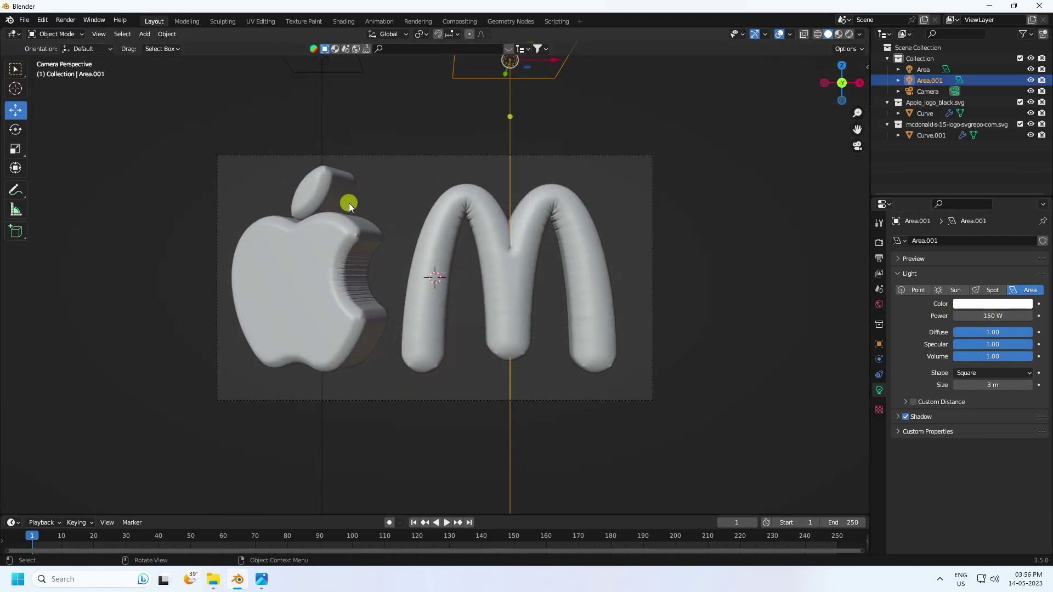
middle_drag(349, 202, 383, 226)
scroll(384, 225, up, 4)
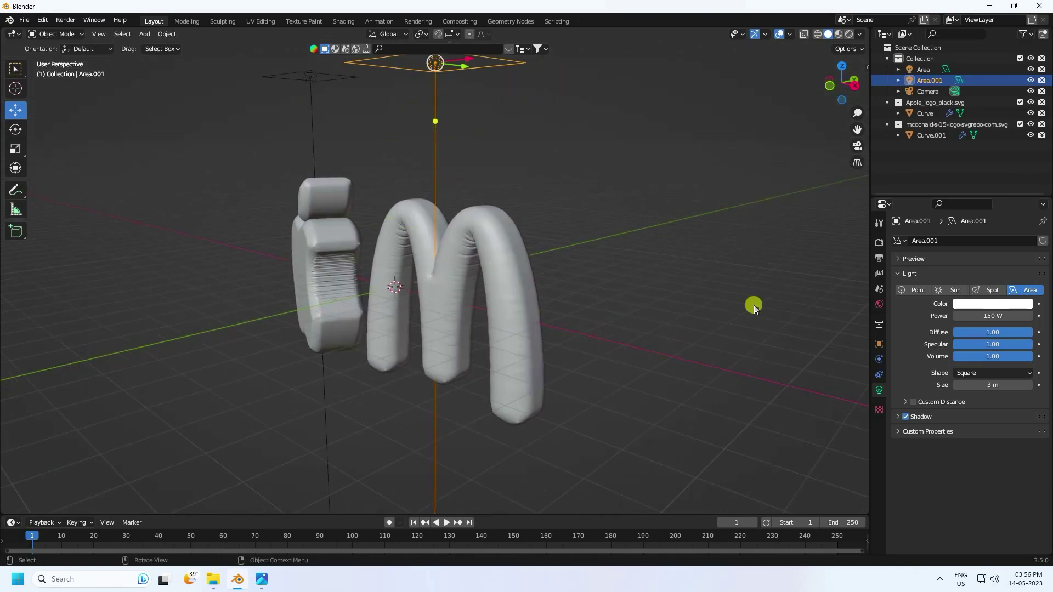
Set the World colour to an Environment Texture loaded with artist_workshop_4k.exr from the HDRi folder
click(879, 304)
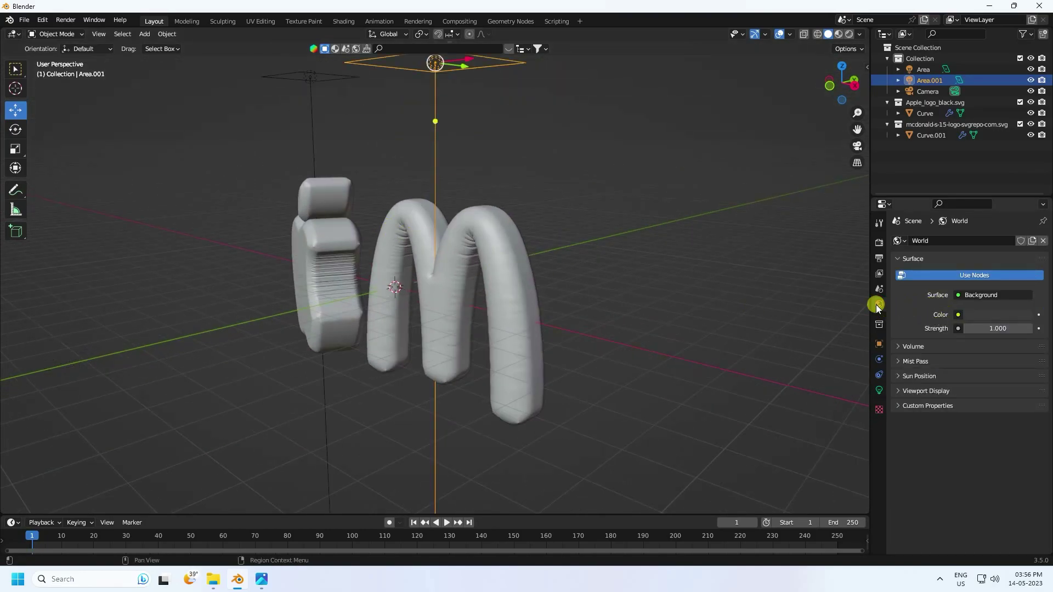
click(958, 314)
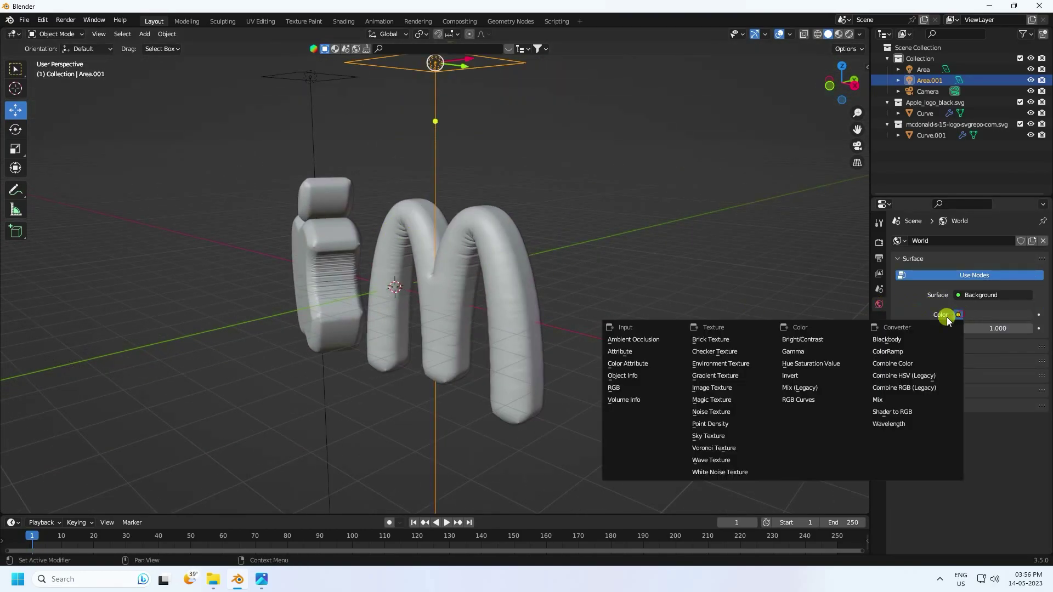
click(717, 364)
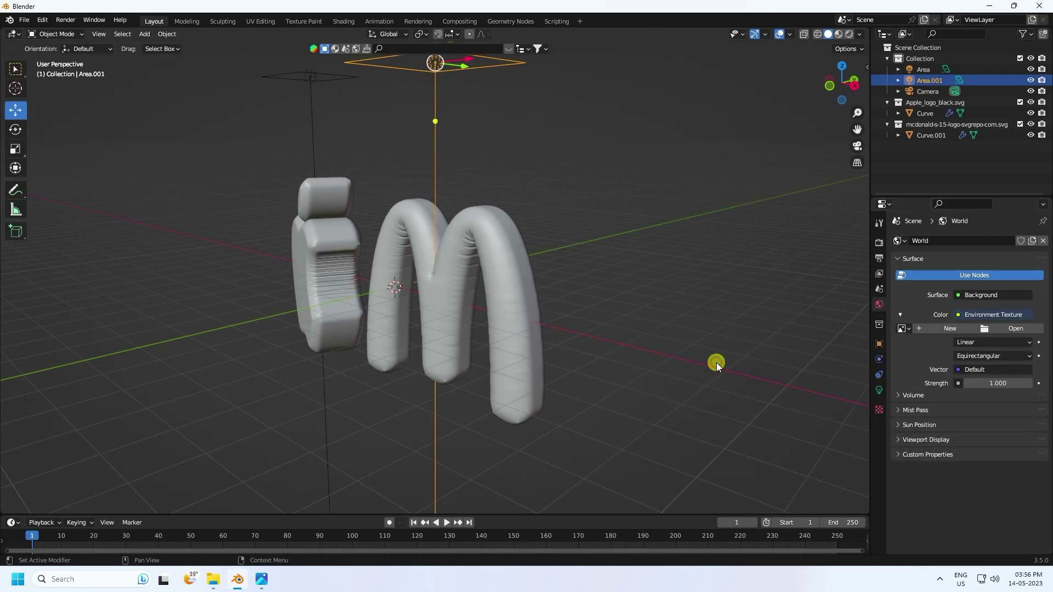
click(995, 328)
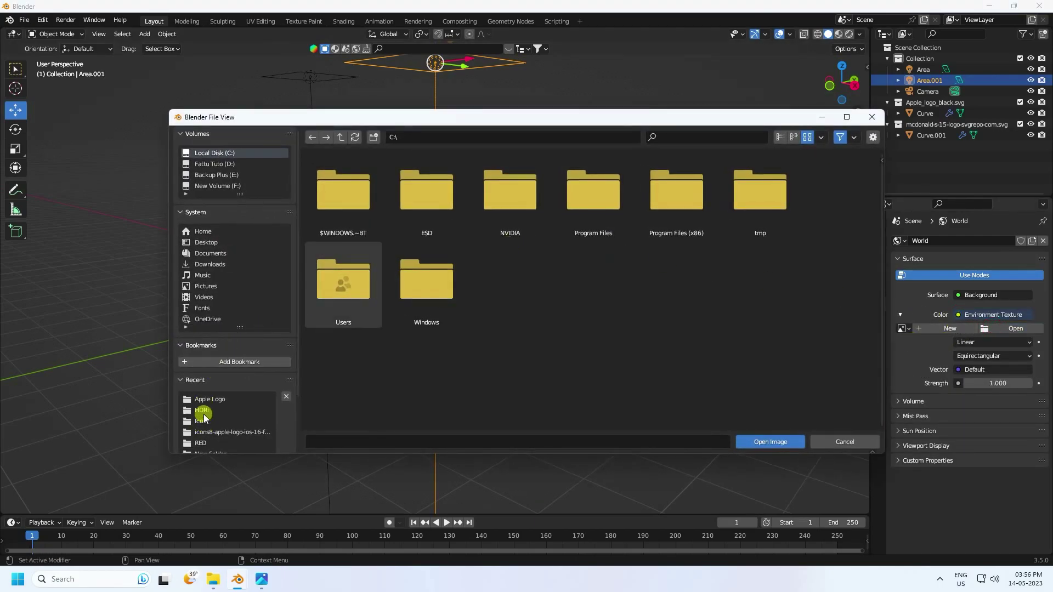
click(205, 411)
click(336, 217)
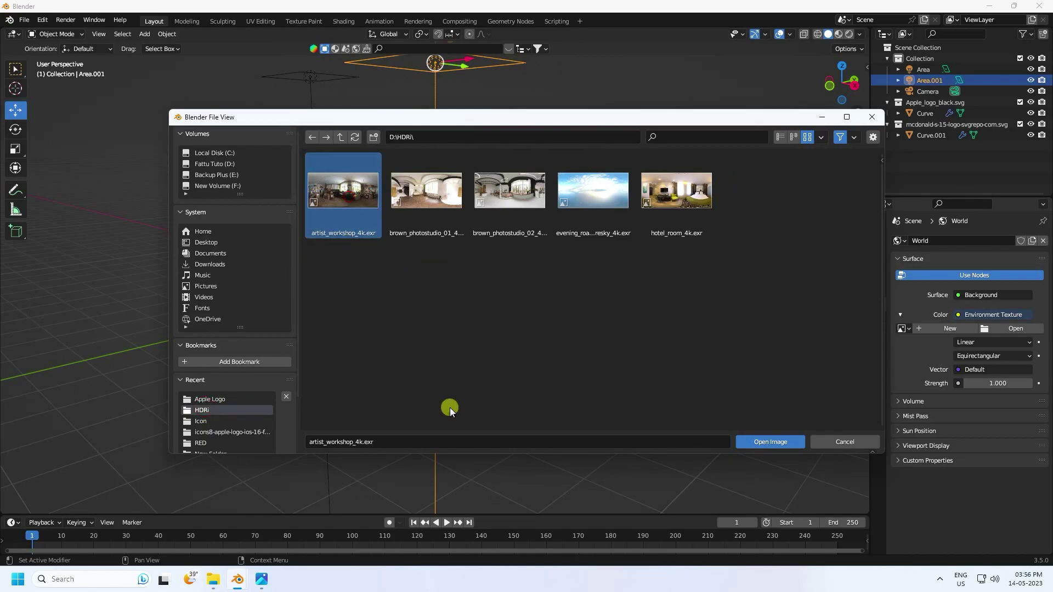
click(767, 442)
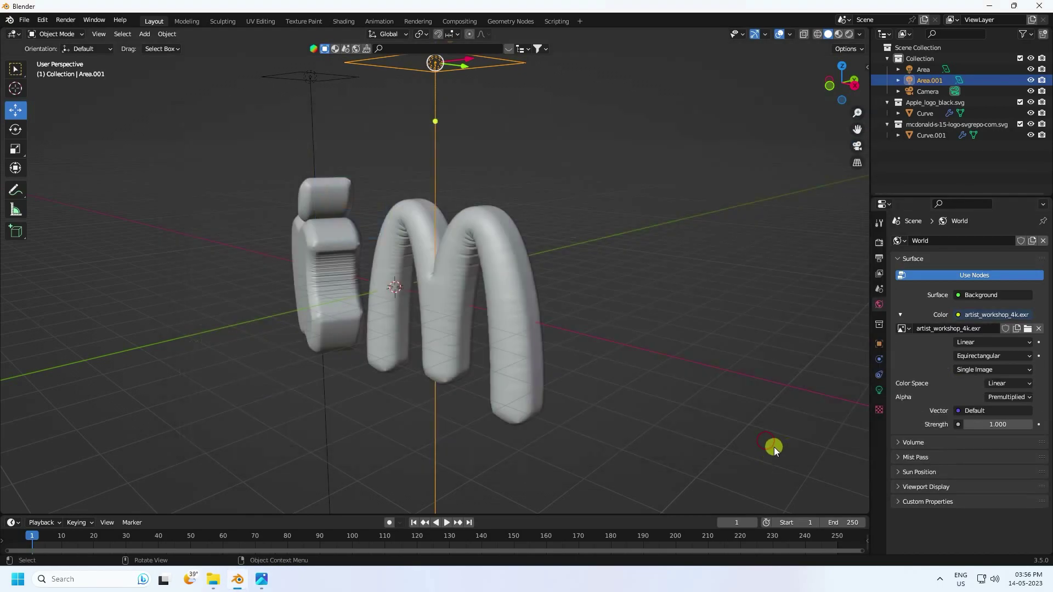
middle_drag(857, 393, 693, 376)
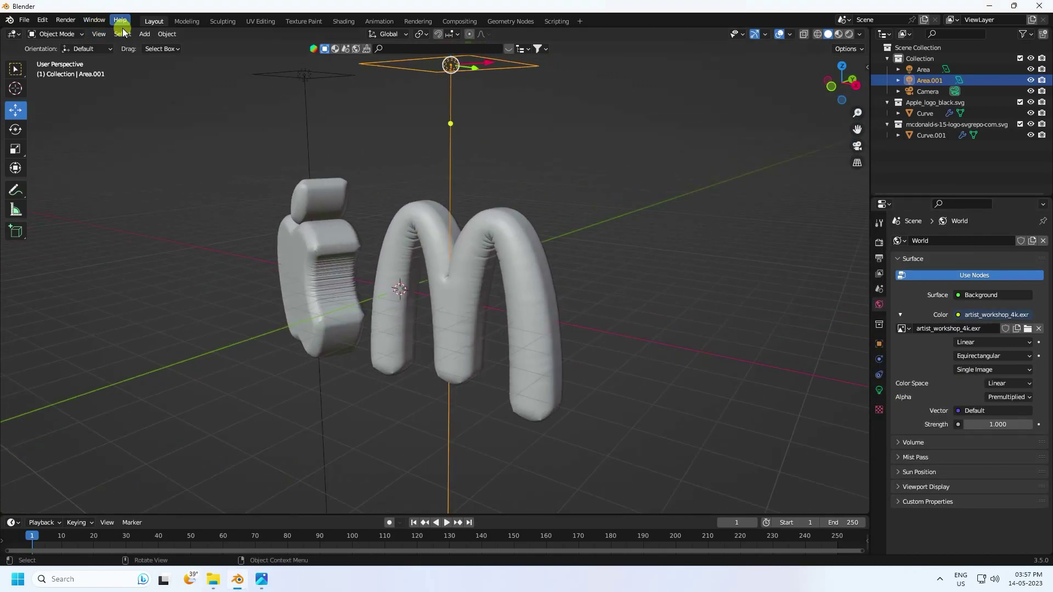
Add a plane and lower it beneath the logos
click(144, 33)
mouse_move(192, 47)
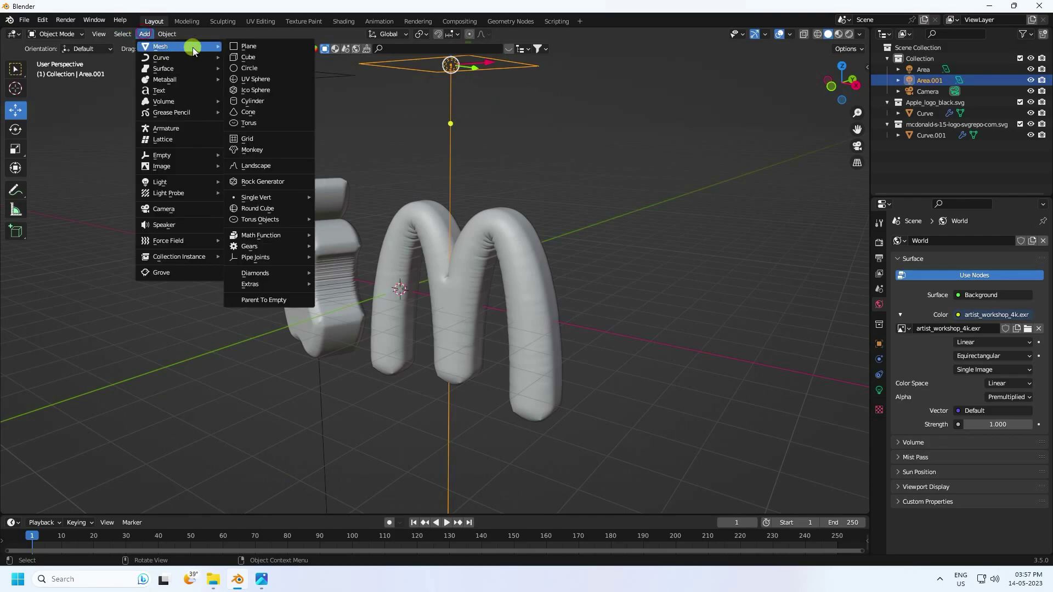
click(270, 47)
scroll(431, 230, down, 2)
drag(410, 239, 407, 326)
Scale the plane up several times into a large floor
key(s)
click(698, 322)
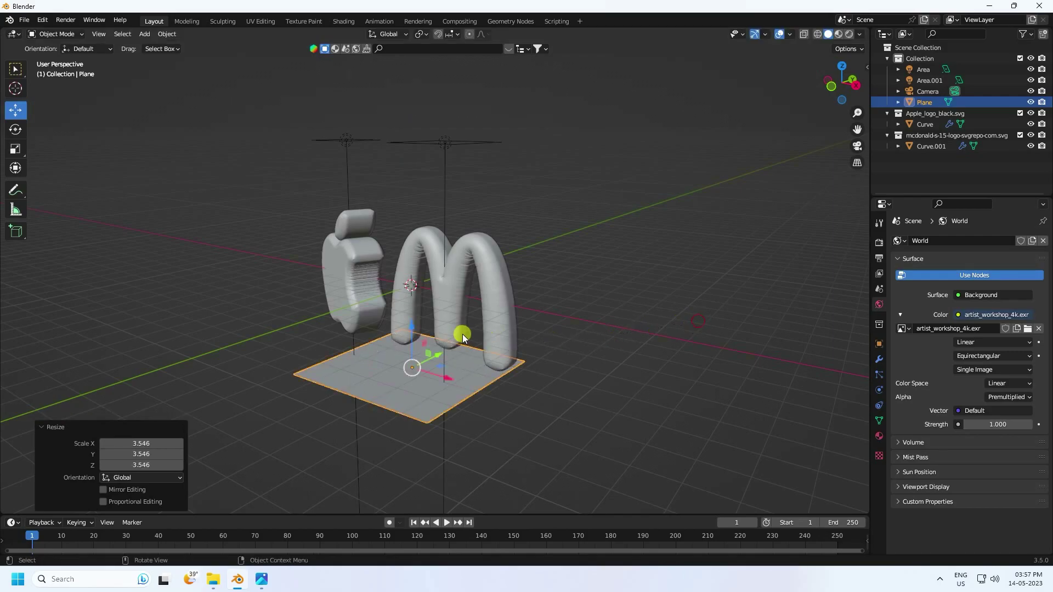
key(s)
click(494, 280)
scroll(462, 298, down, 3)
key(s)
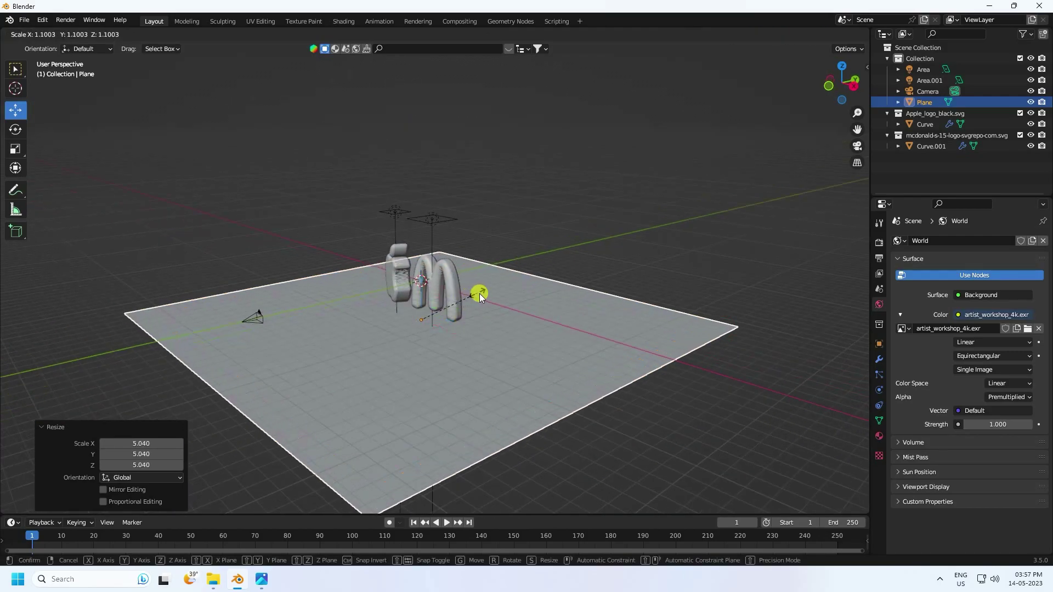
click(488, 294)
In Edit Mode, extrude the plane's back edge up along Z into a tall back wall
click(61, 34)
click(54, 49)
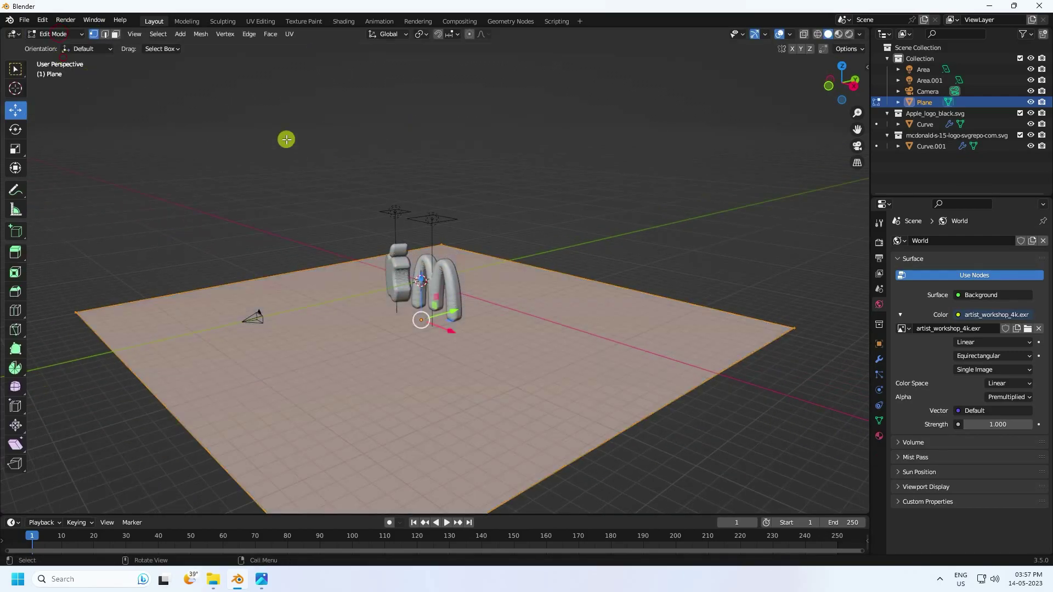
click(503, 258)
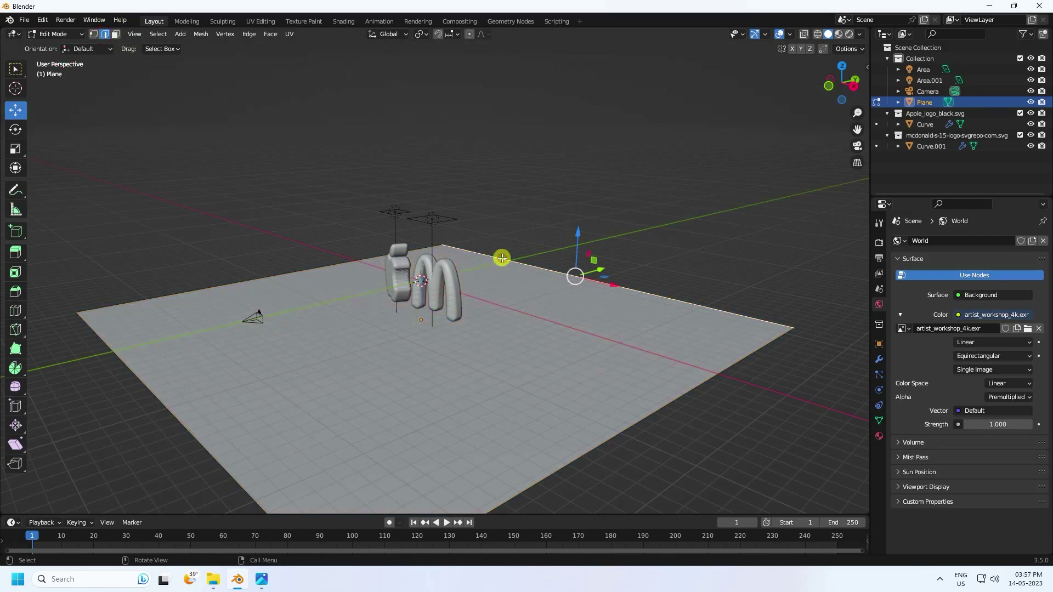
key(e)
click(528, 239)
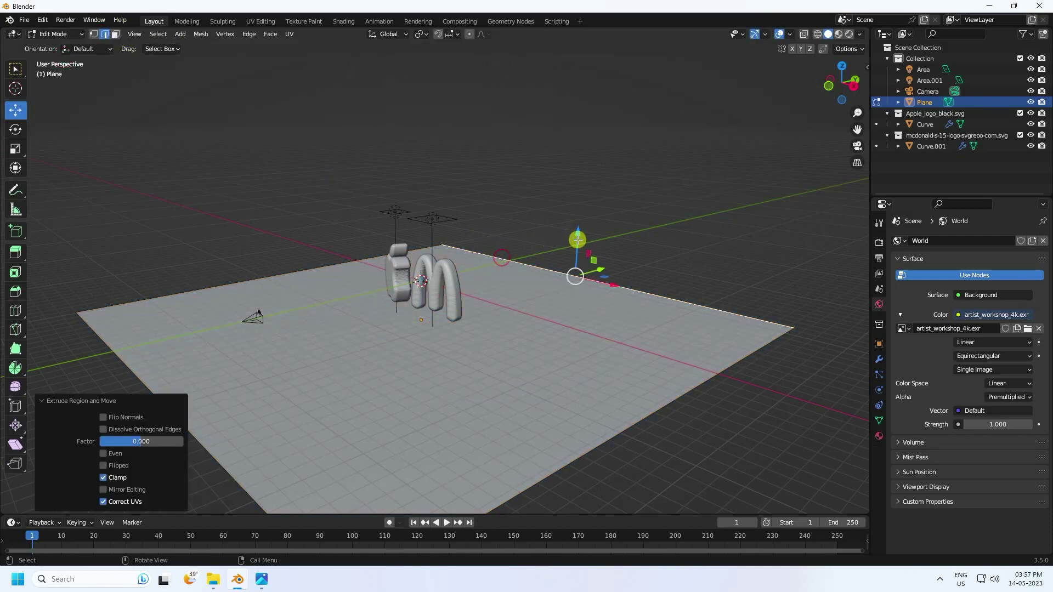
drag(577, 239, 573, 365)
Round the floor-wall corner with a Bevel modifier of 0.3 m and 40 segments
click(551, 313)
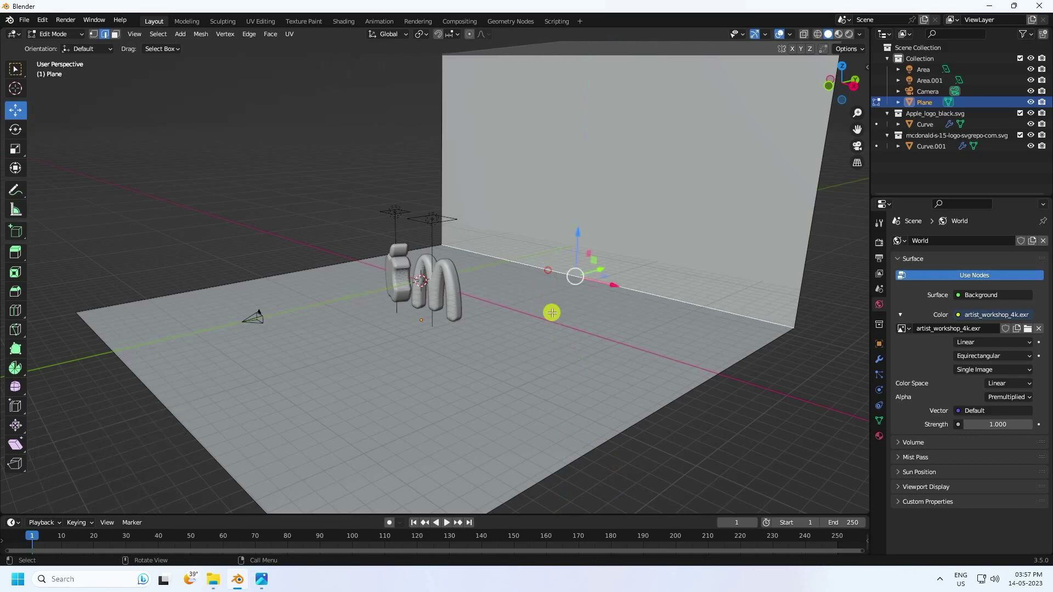
click(879, 360)
click(915, 236)
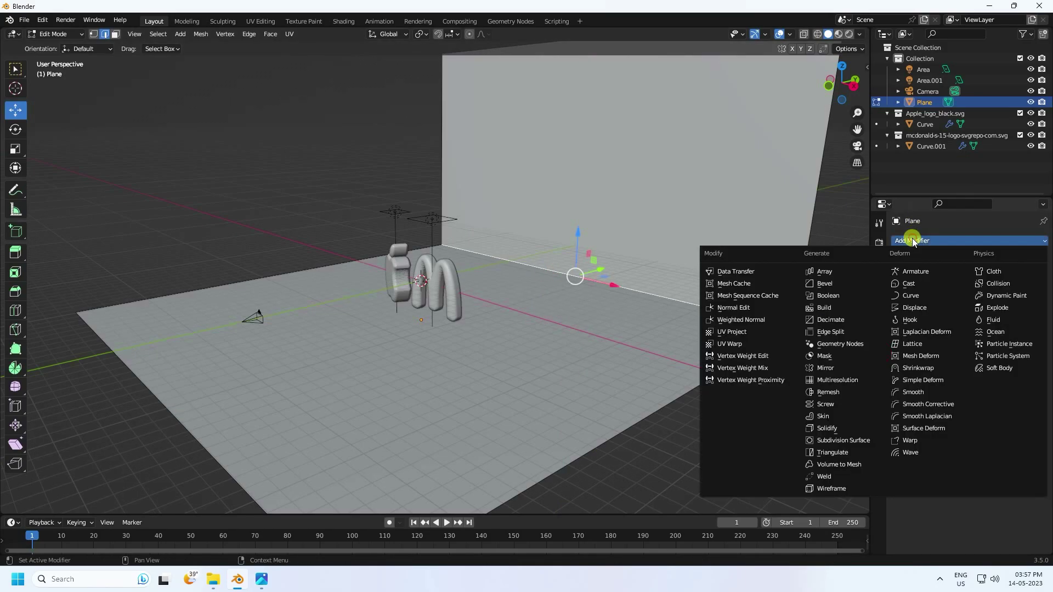
click(764, 275)
double_click(976, 300)
text(0)
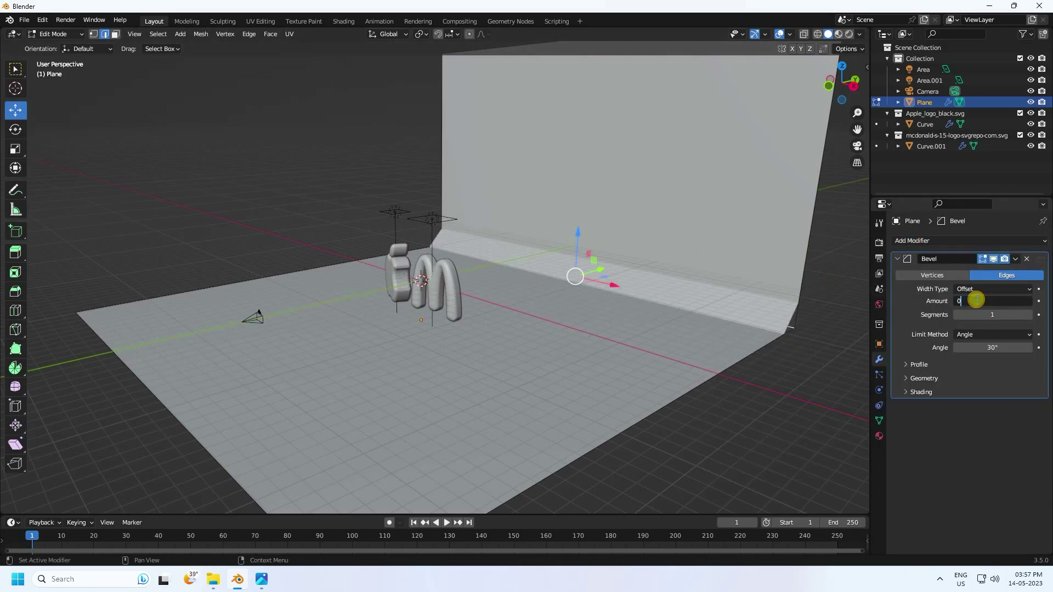
text(.3)
key(Return)
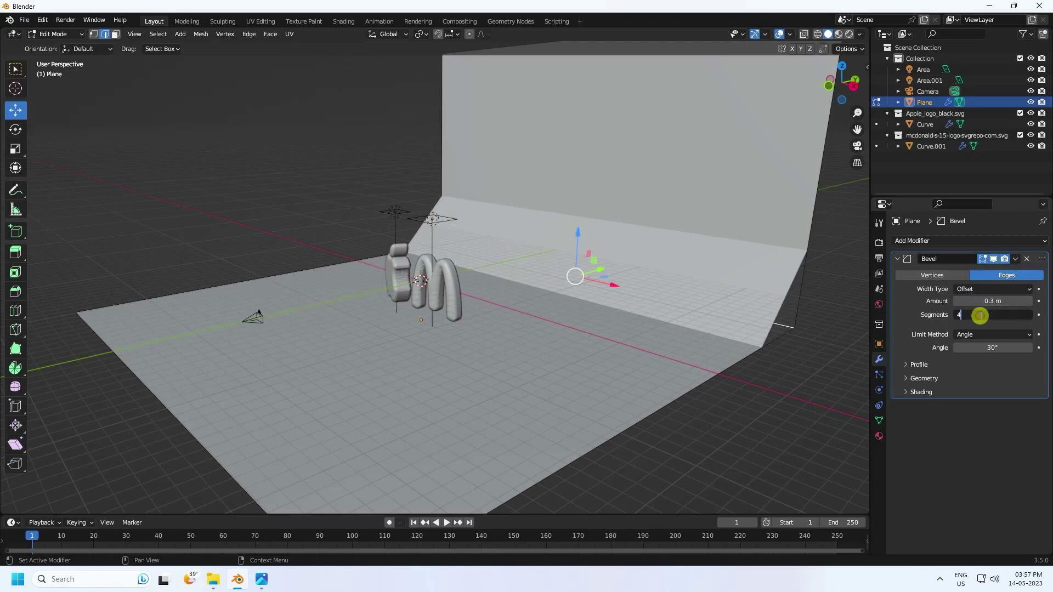
key(Return)
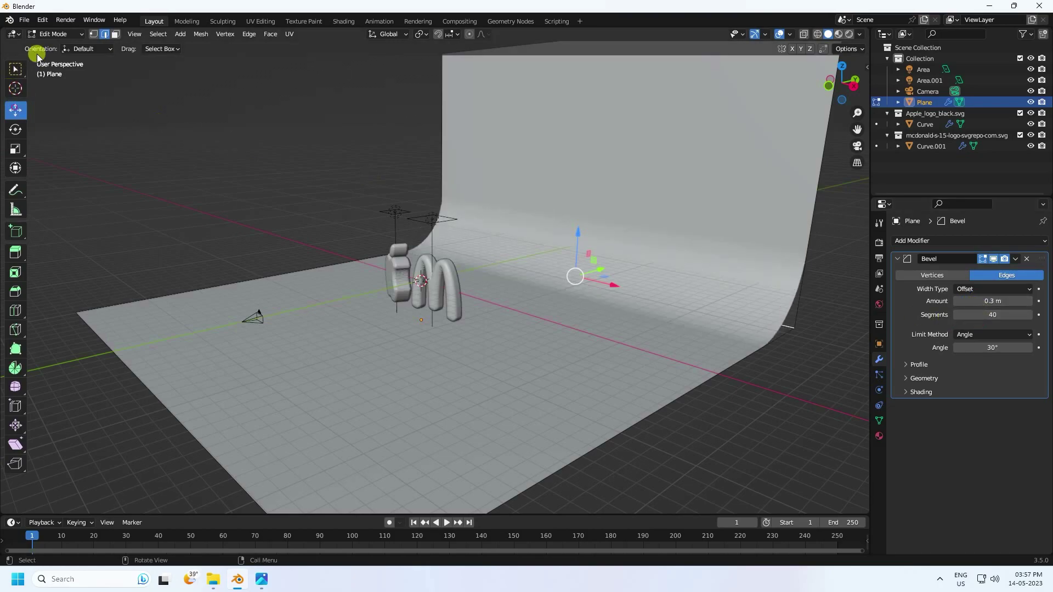
Back in Object Mode, move the backdrop -6.9967 m along Y behind the logos
click(51, 34)
click(55, 47)
middle_drag(265, 157, 576, 281)
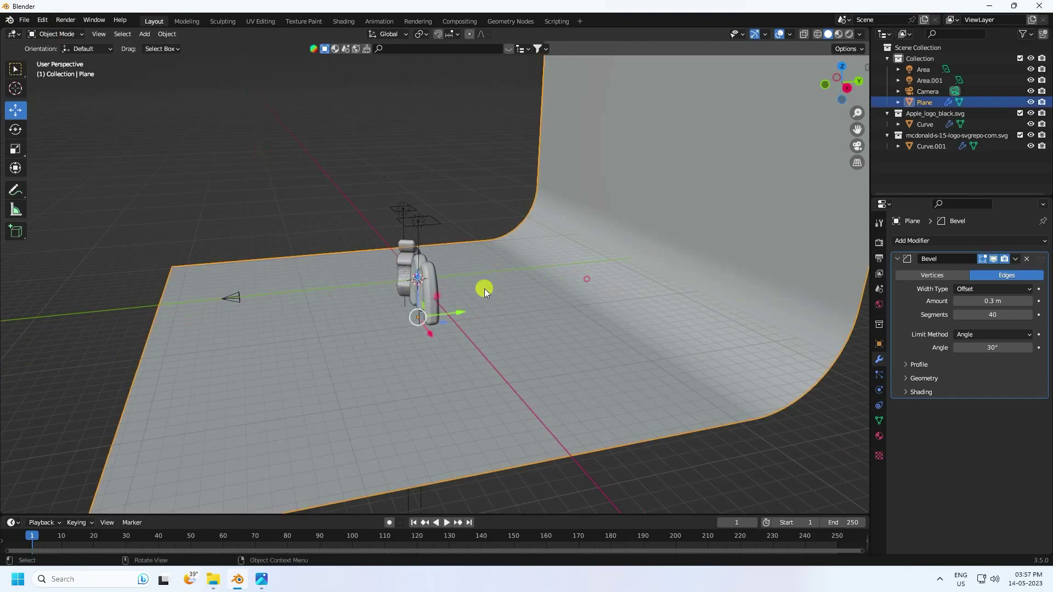
drag(459, 311, 383, 325)
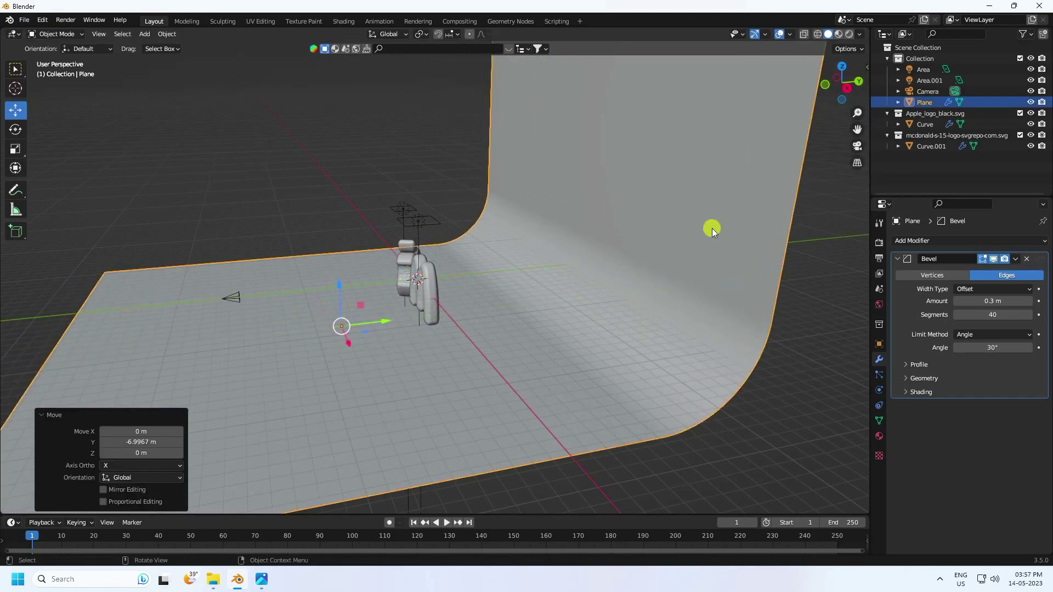
click(794, 342)
click(879, 436)
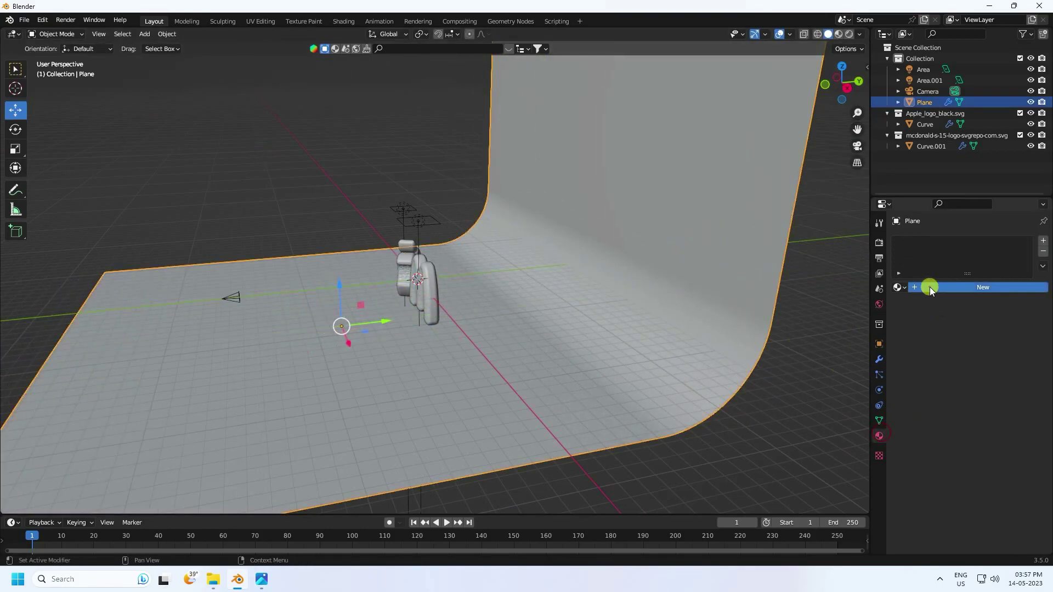
Create Material.003 for the backdrop with a light peach base colour and roughness 0.3
click(930, 287)
click(981, 405)
click(972, 296)
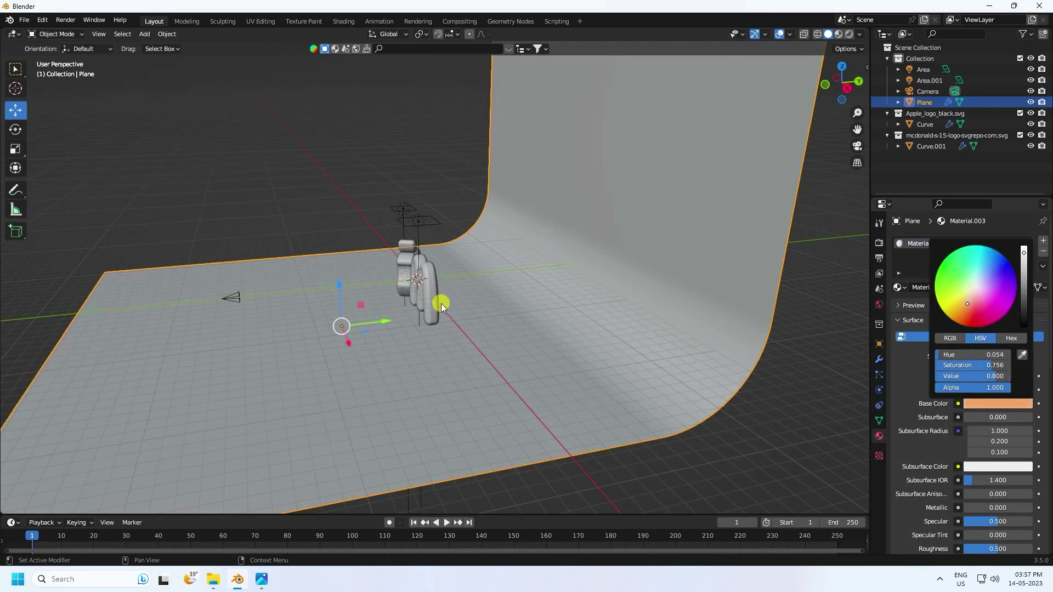
drag(443, 303, 443, 297)
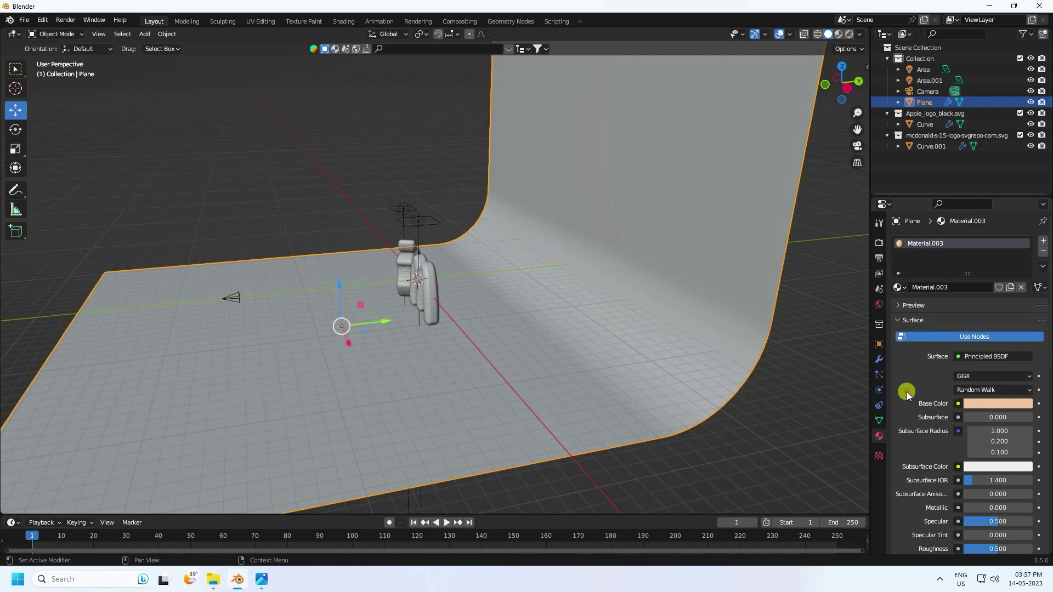
scroll(906, 391, down, 3)
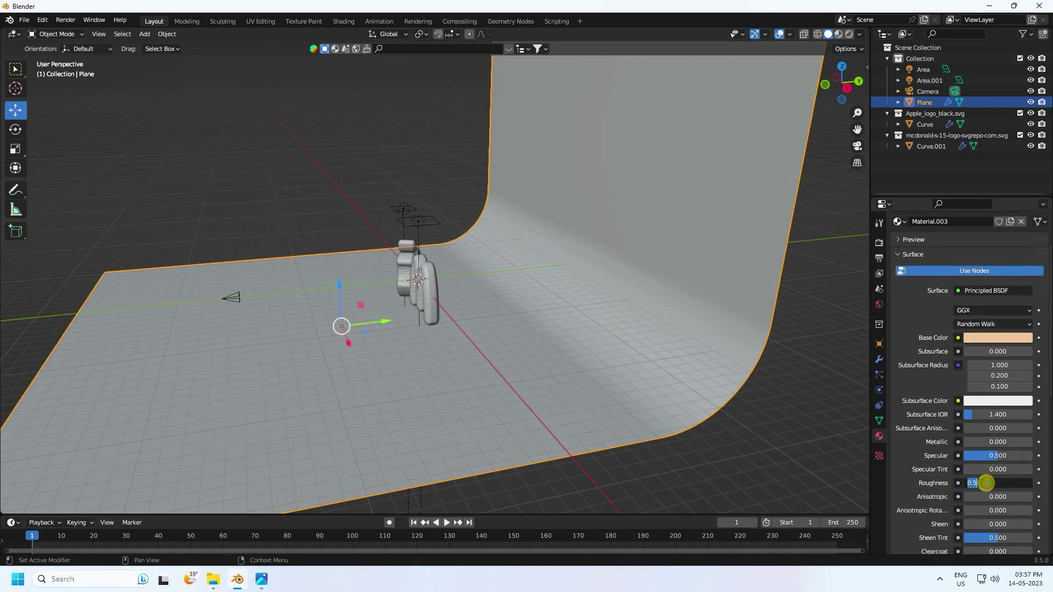
drag(987, 485, 973, 484)
key(KP_0)
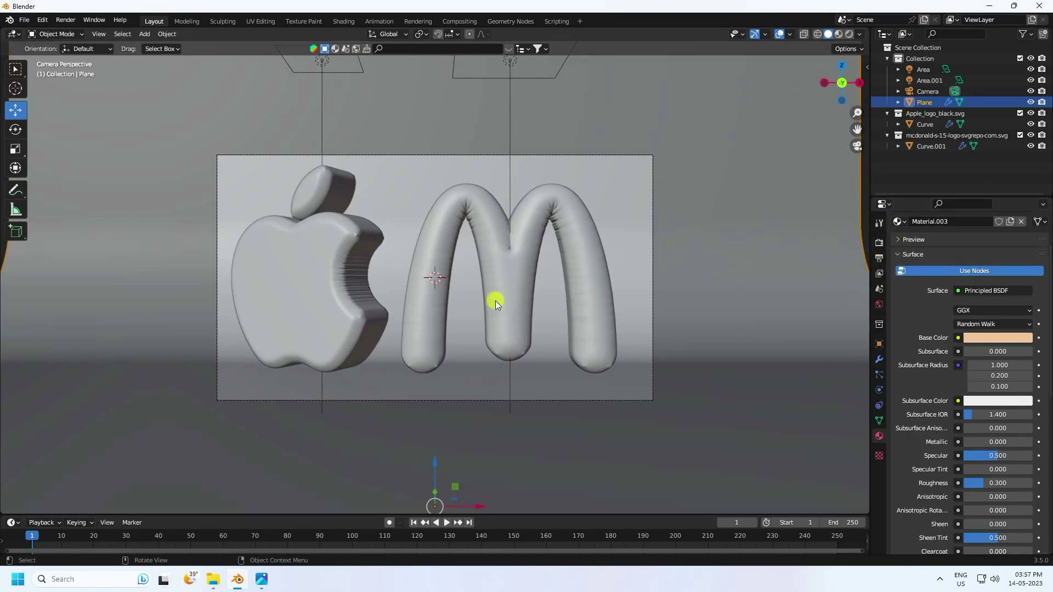
Set the render engine to Cycles with 256 max samples on GPU Compute
click(879, 242)
click(976, 241)
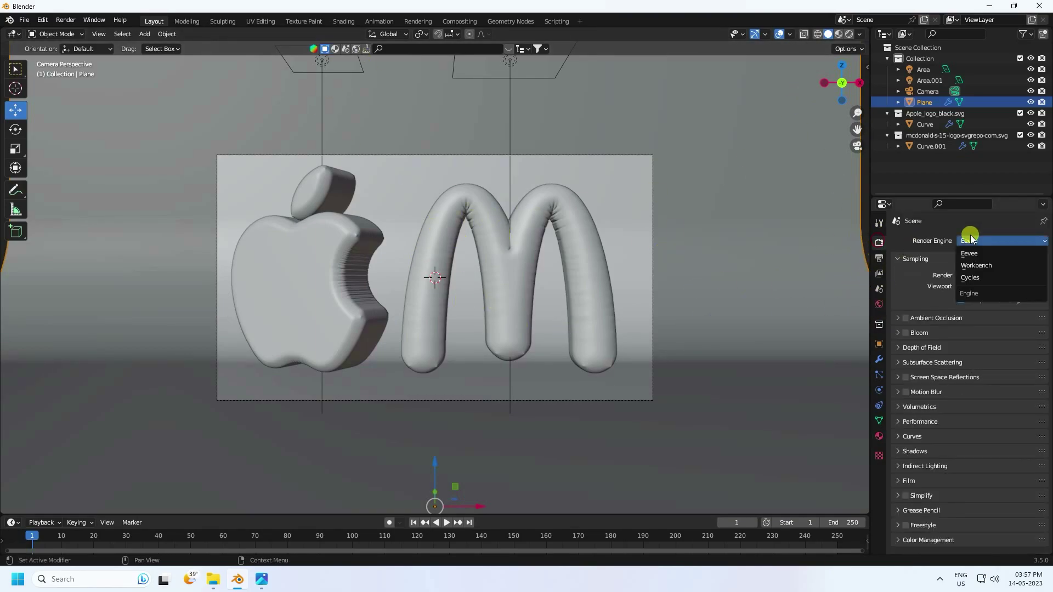
click(971, 283)
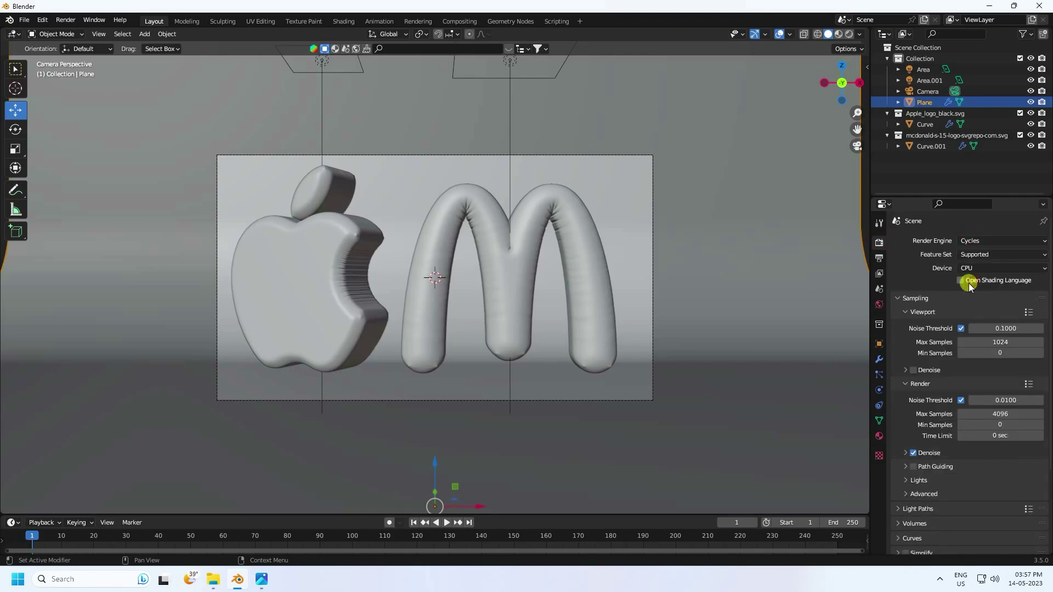
click(999, 415)
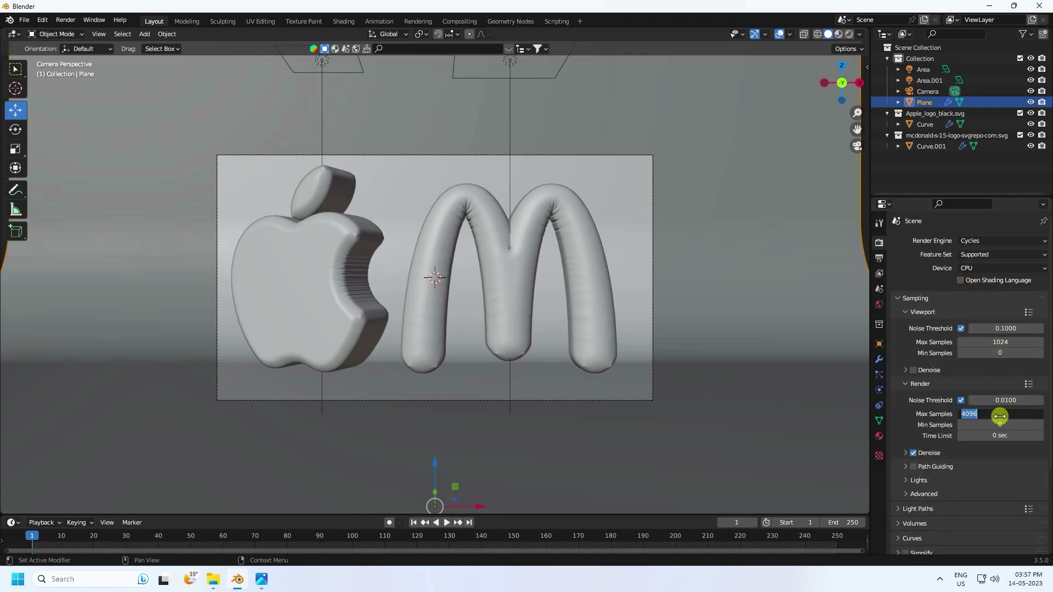
key(Return)
click(965, 268)
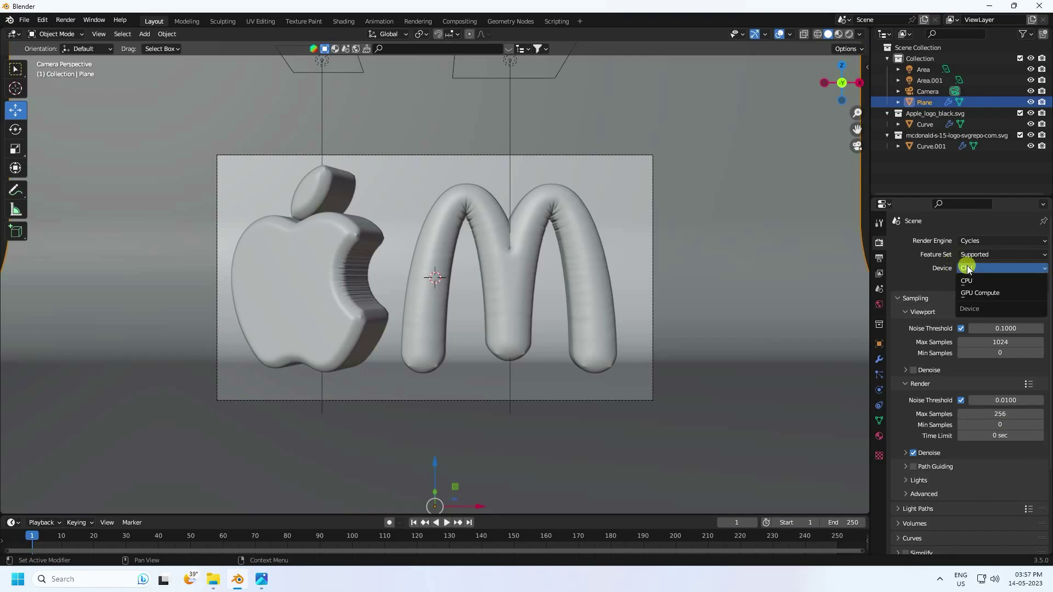
click(963, 285)
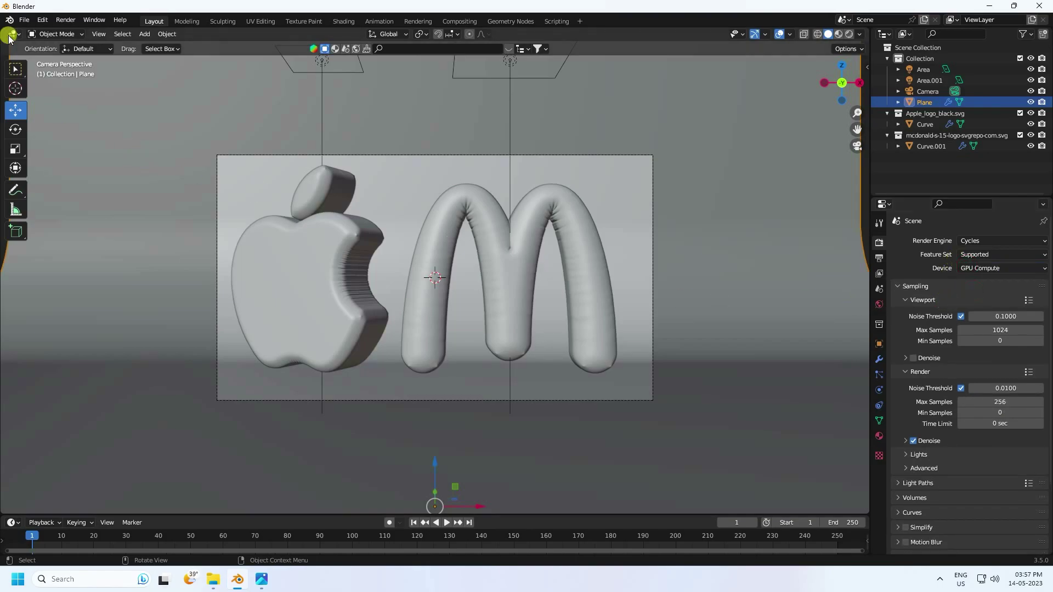
Preview the scene in Rendered shading, then return the viewport to Solid shading
click(849, 34)
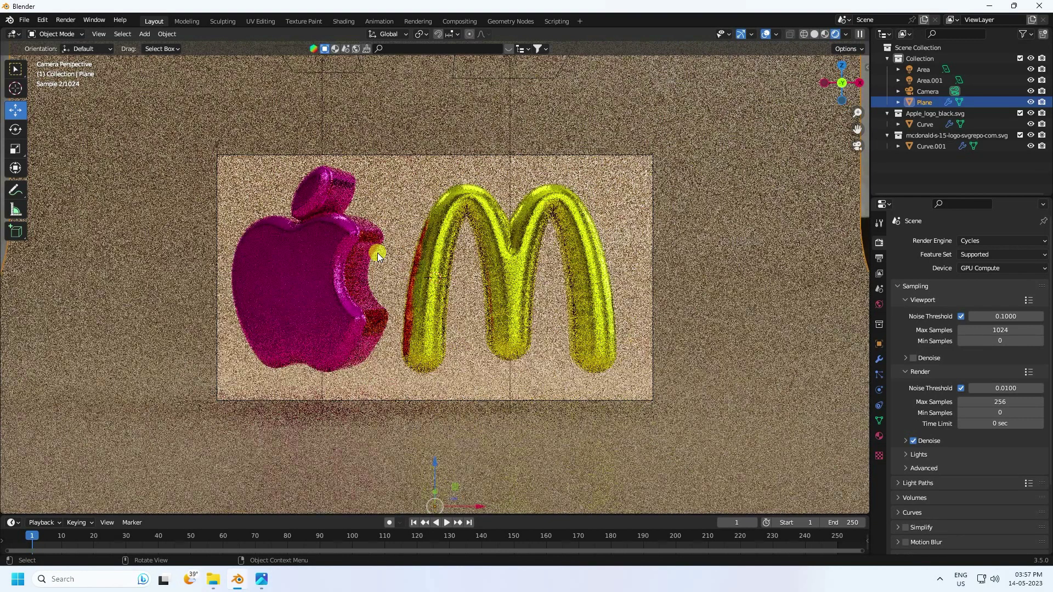
scroll(377, 253, up, 3)
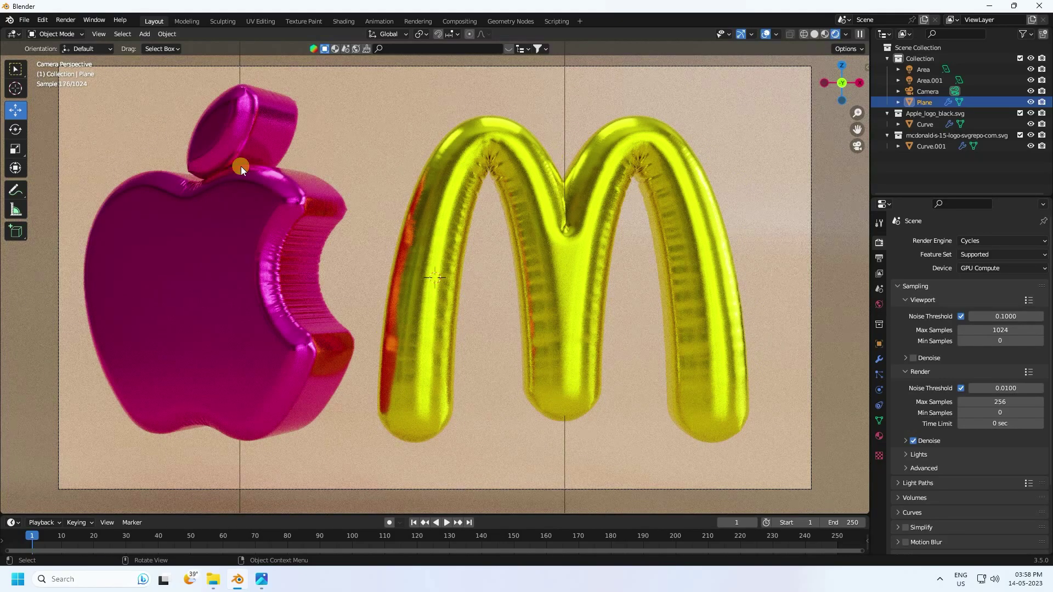
click(814, 34)
Render the final image of the pink apple and gold M balloons
click(65, 20)
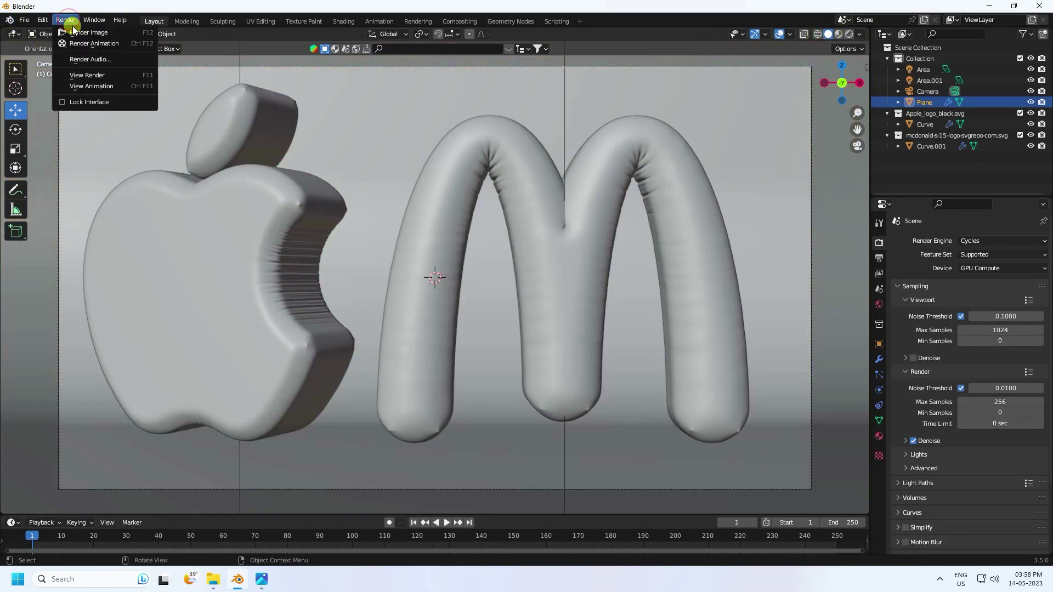
click(75, 32)
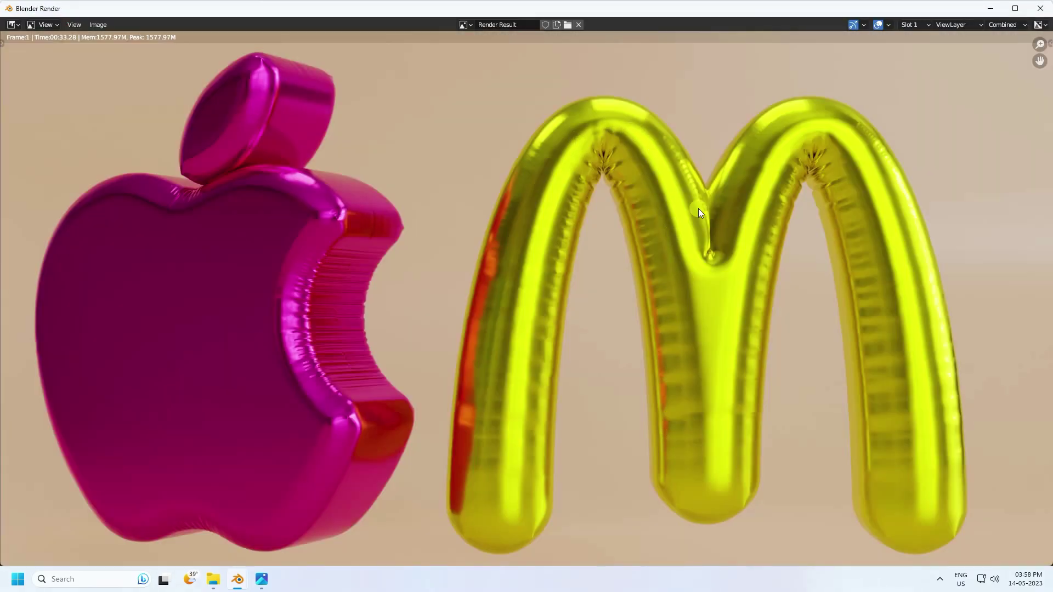